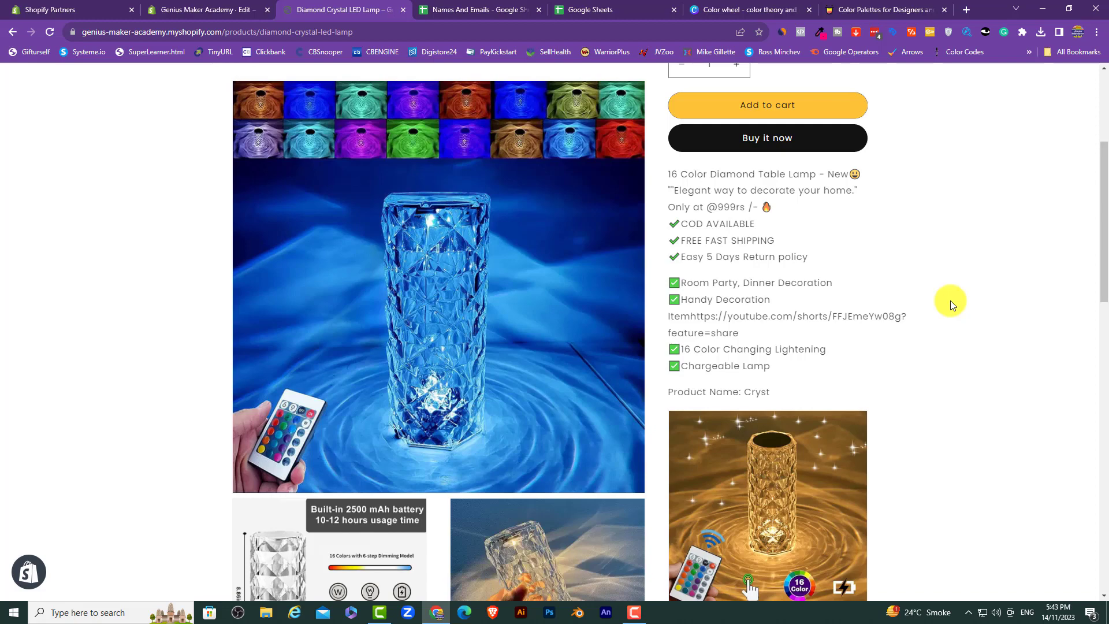
Step: Start a star-rated stool review, with experience 'It was very good' and title 'Very'
scroll(950, 300, "down", 10)
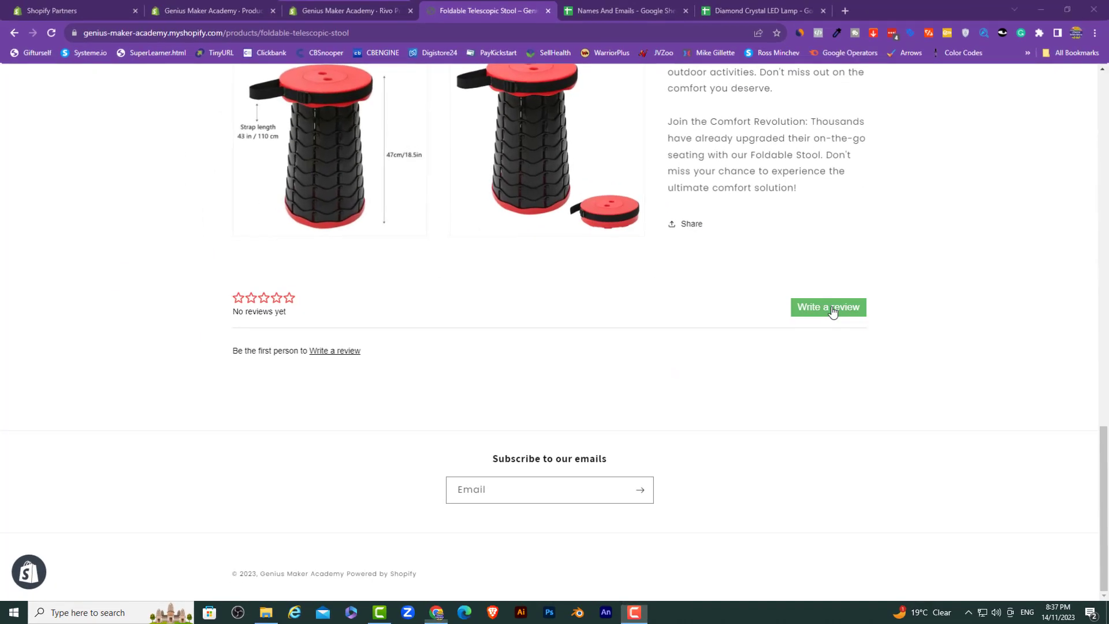
left_click(832, 312)
left_click(650, 226)
left_click(758, 273)
left_click(490, 208)
type("It was very good")
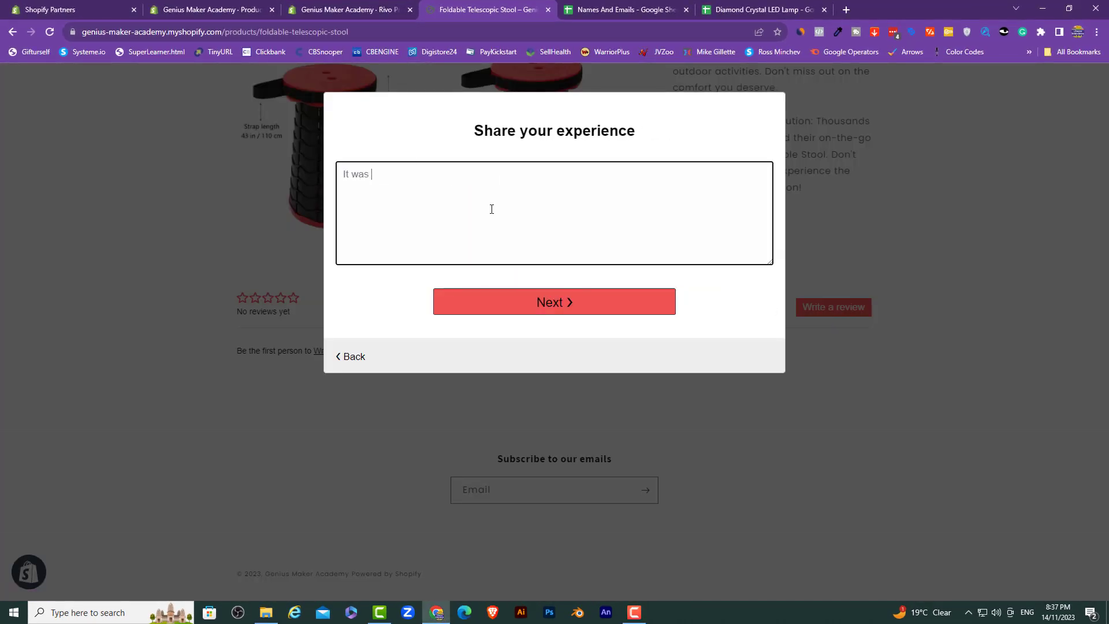
left_click(558, 298)
type("Very")
left_click(505, 222)
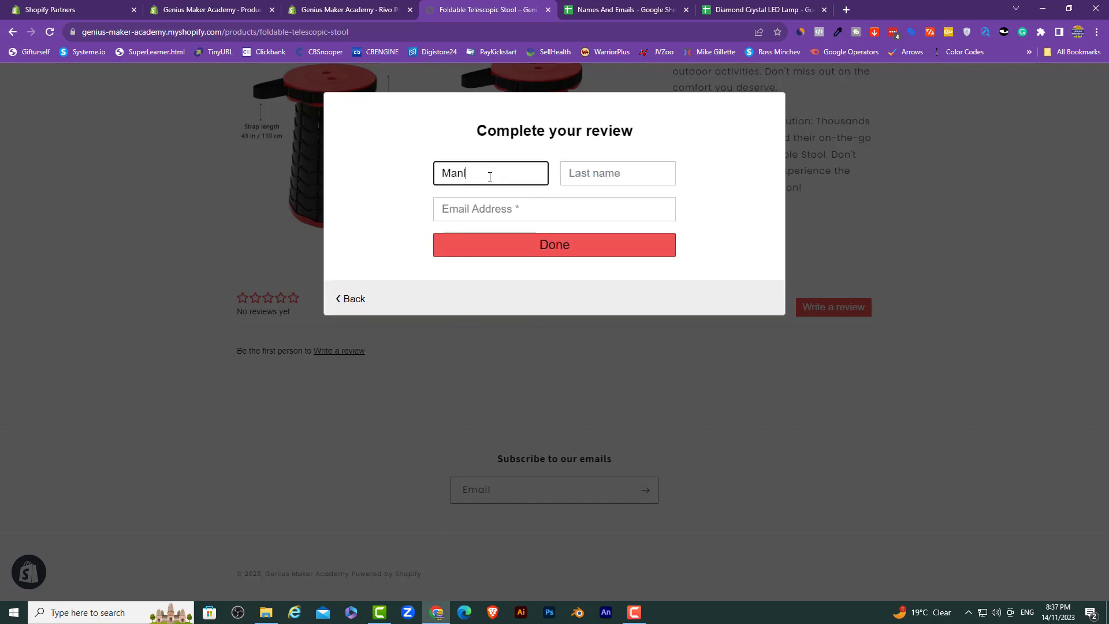
Step: Fill in the reviewer's first name, last name and email, and submit the test review
key("Tab")
key("Tab")
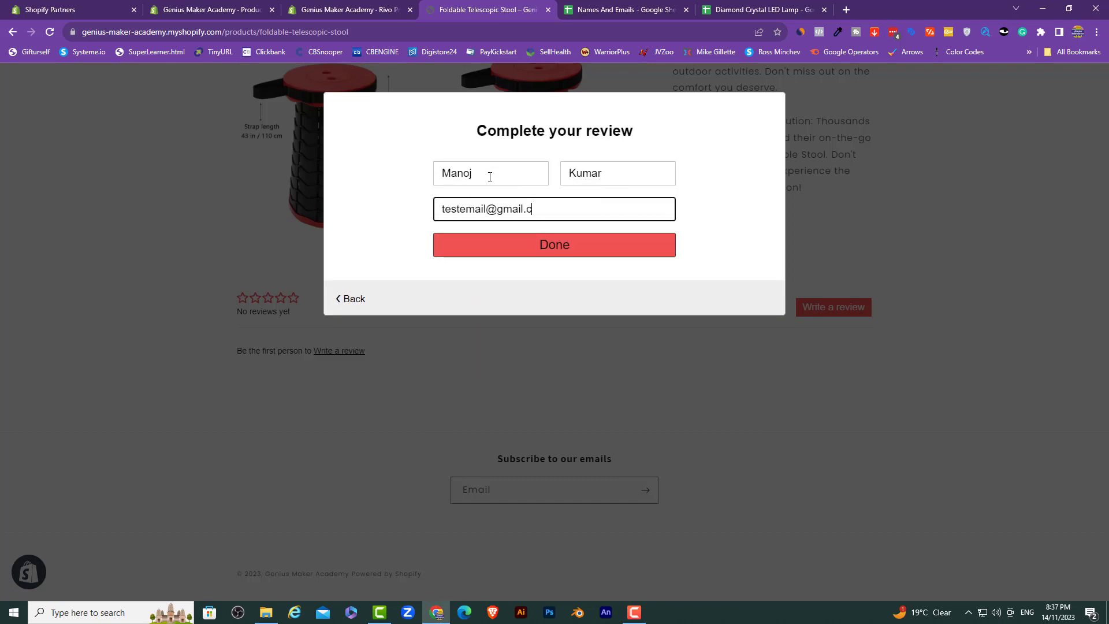
left_click(526, 247)
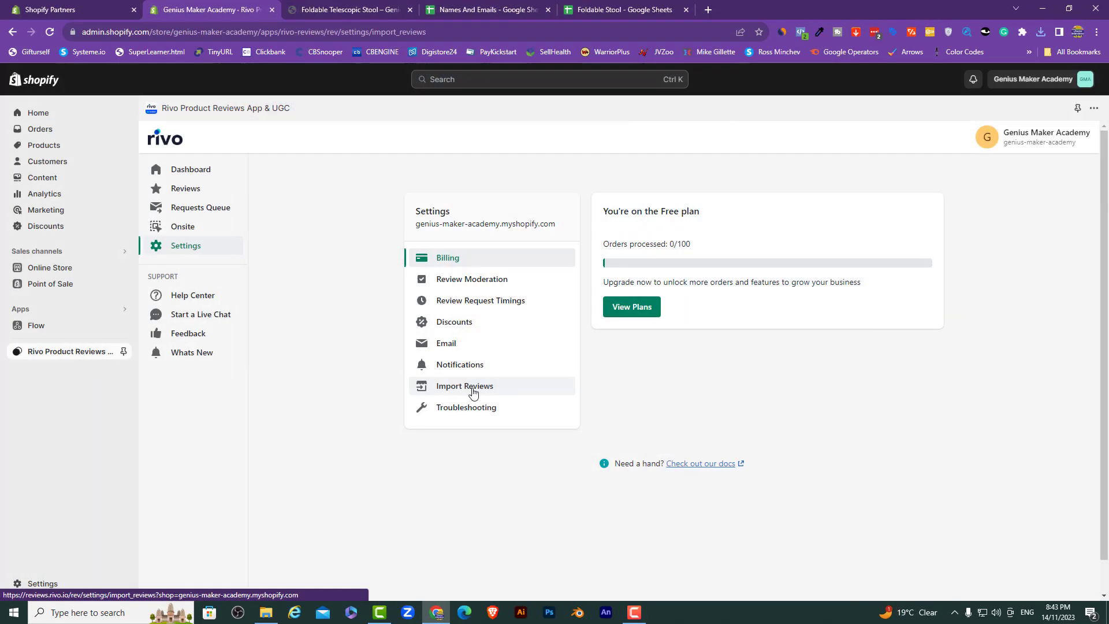
Step: Upload and import the Foldable Stool reviews CSV in Rivo's Import Reviews settings
left_click(470, 387)
left_click(762, 317)
left_click(153, 122)
left_click(993, 570)
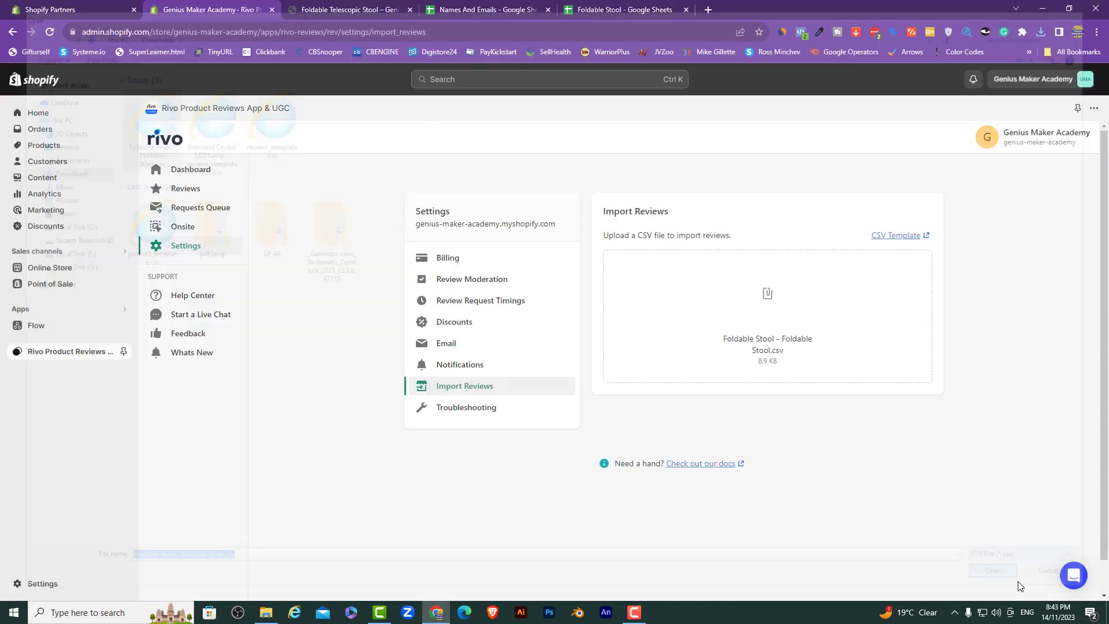
left_click(335, 10)
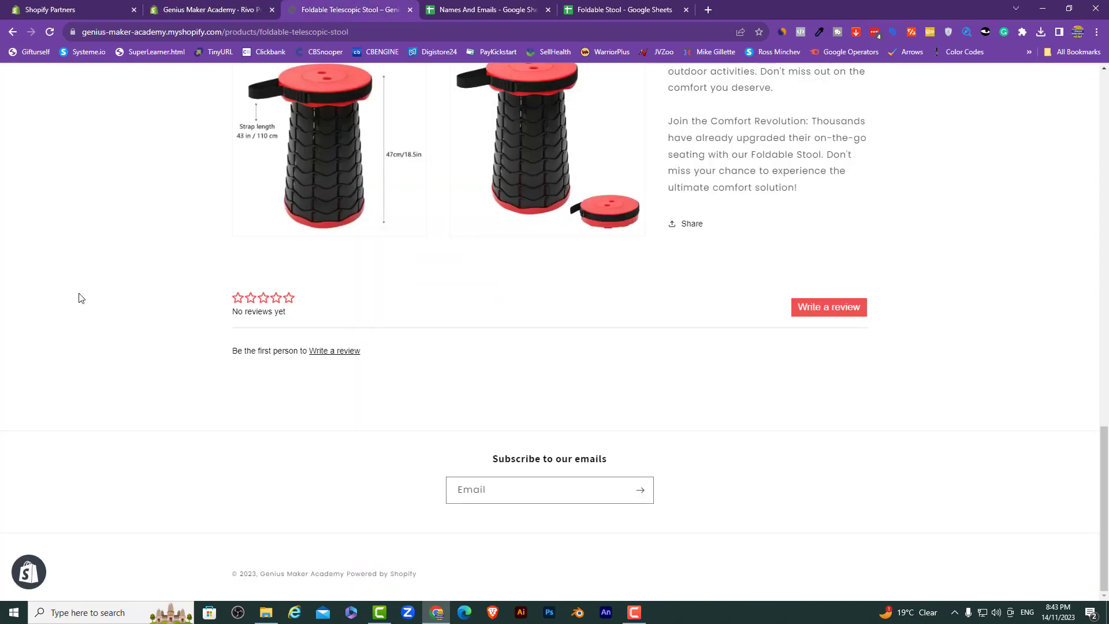
scroll(138, 213, "down", 10)
scroll(138, 213, "up", 5)
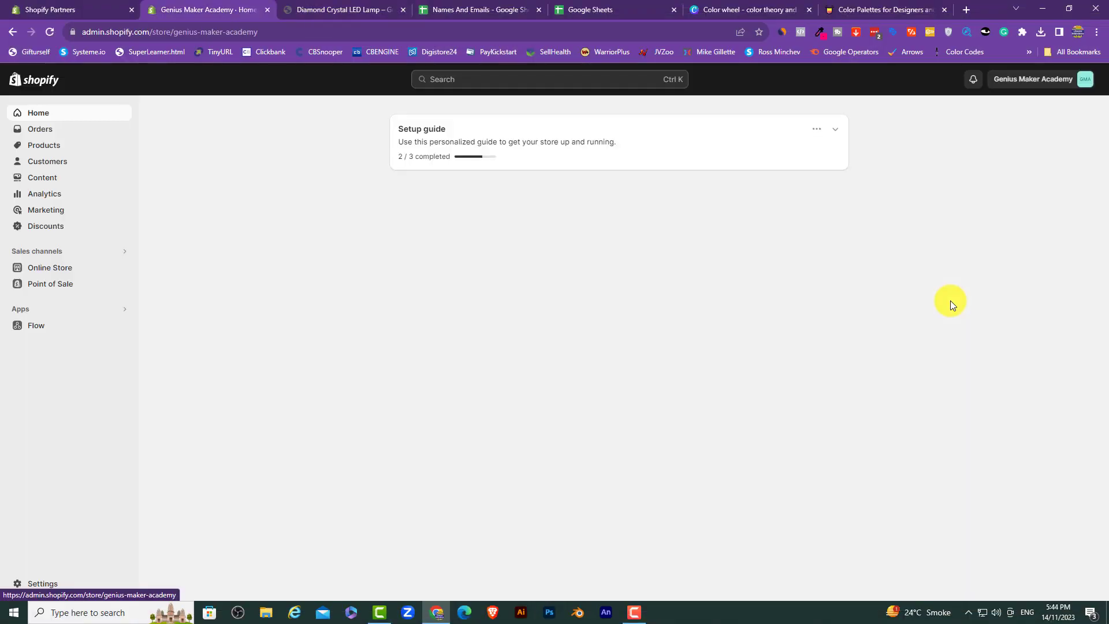
Step: Search the Shopify App Store for 'rivo' and open the Rivo Product Reviews App & UGC listing
left_click(121, 312)
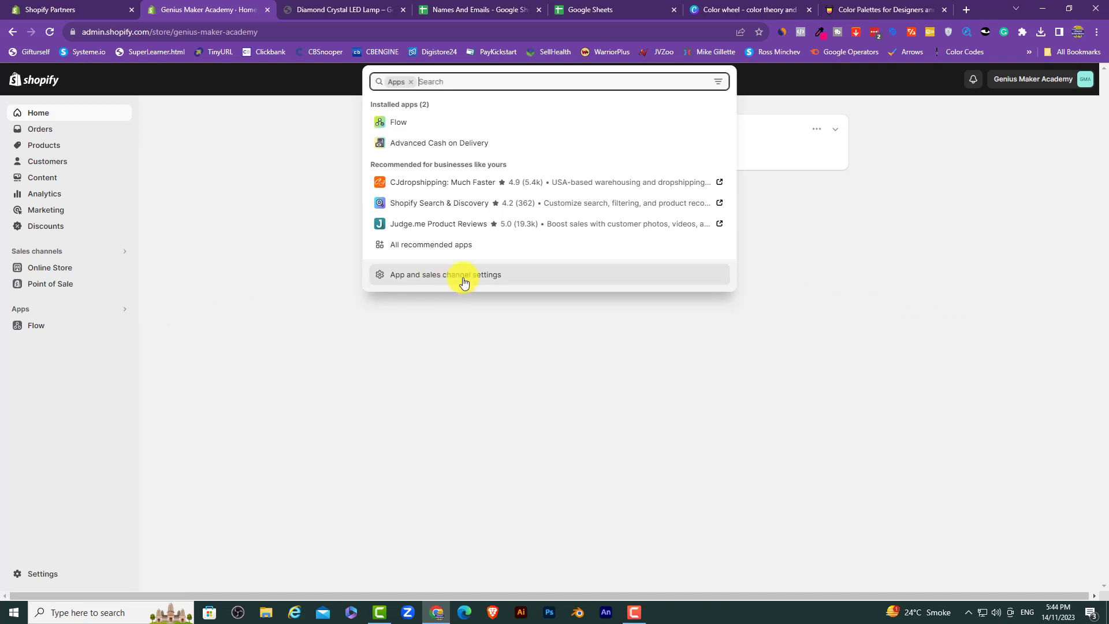
left_click(462, 280)
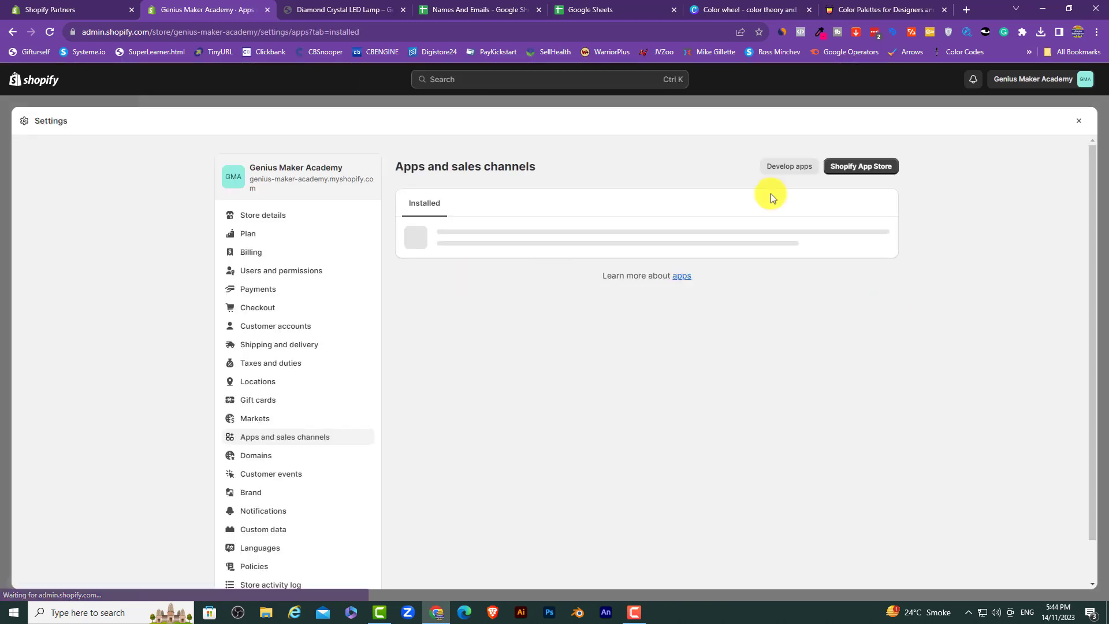
left_click(858, 168)
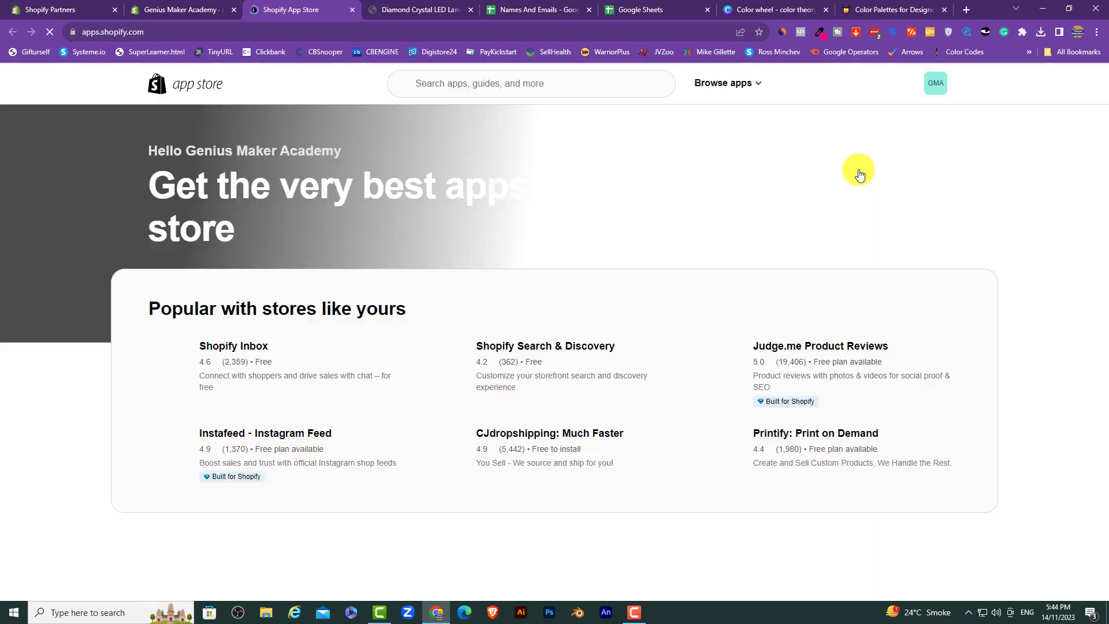
left_click(485, 85)
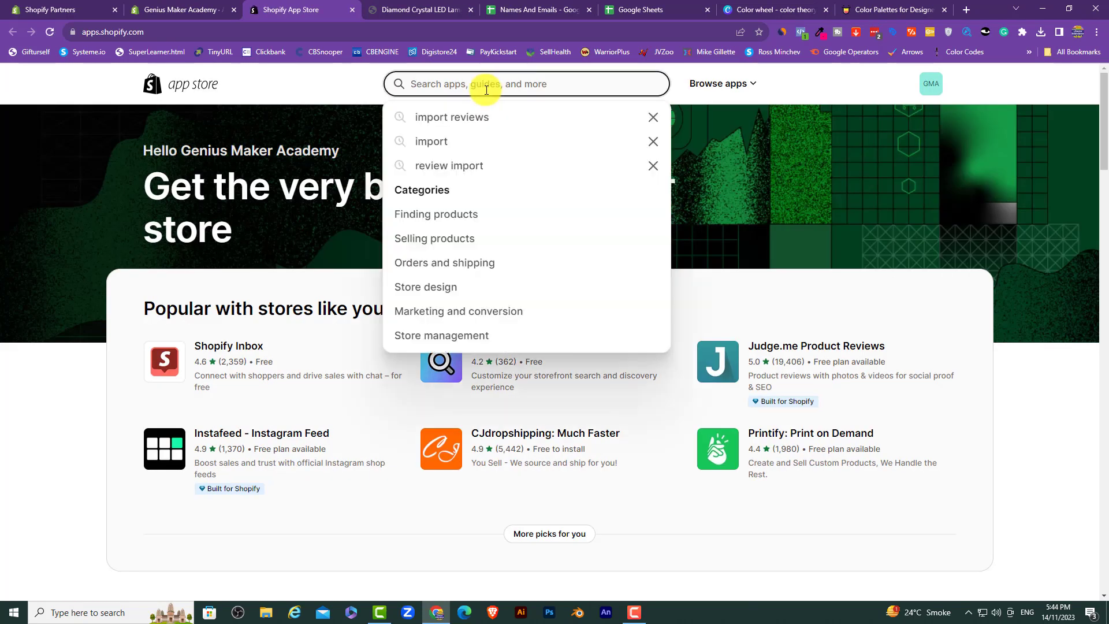
type("rivo")
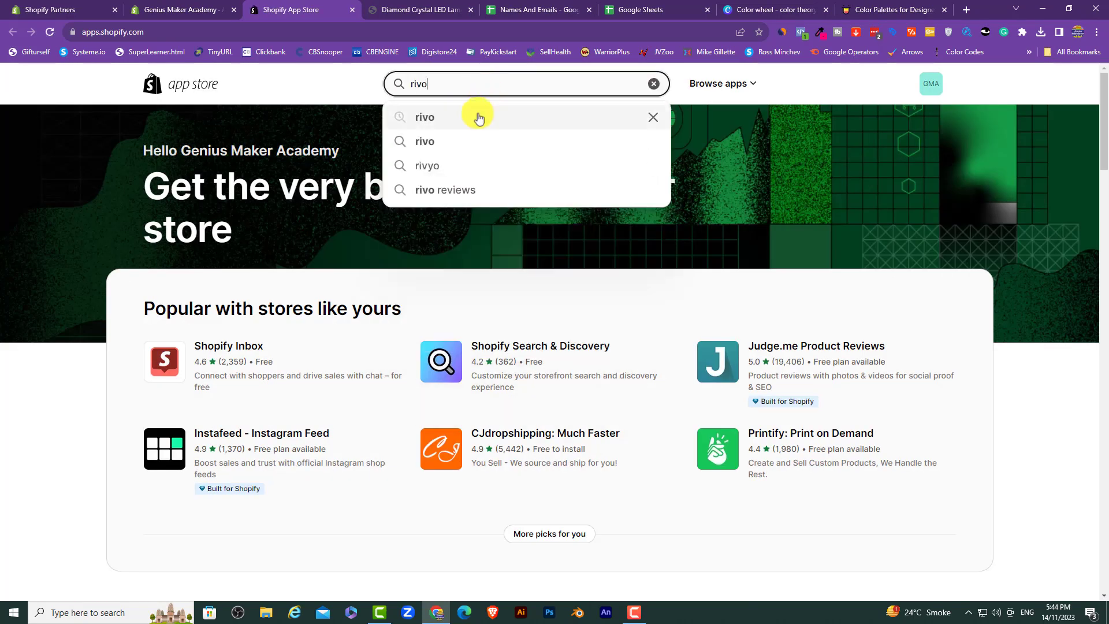
left_click(476, 116)
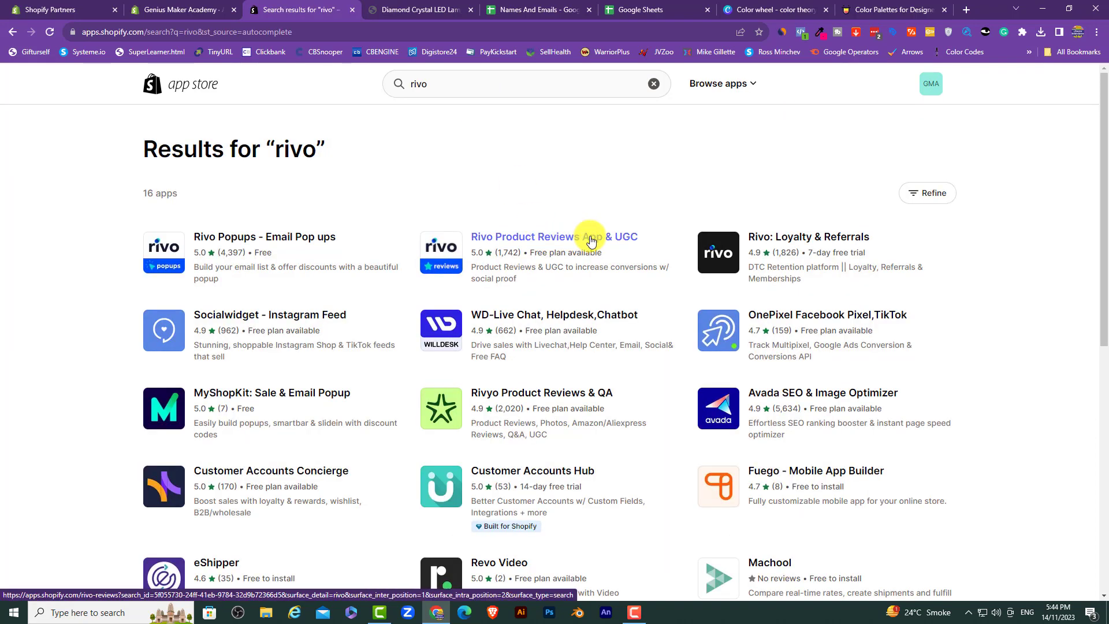
left_click(569, 243)
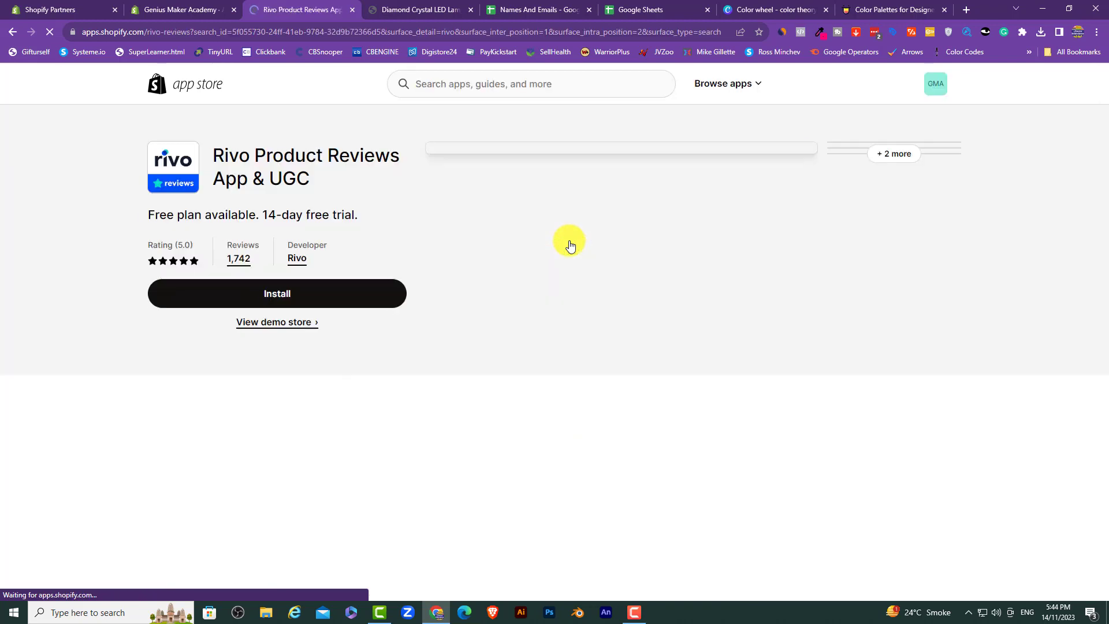
Step: Install the Rivo app, approve its access, and skip the brand colour and email request wizard steps
left_click(294, 297)
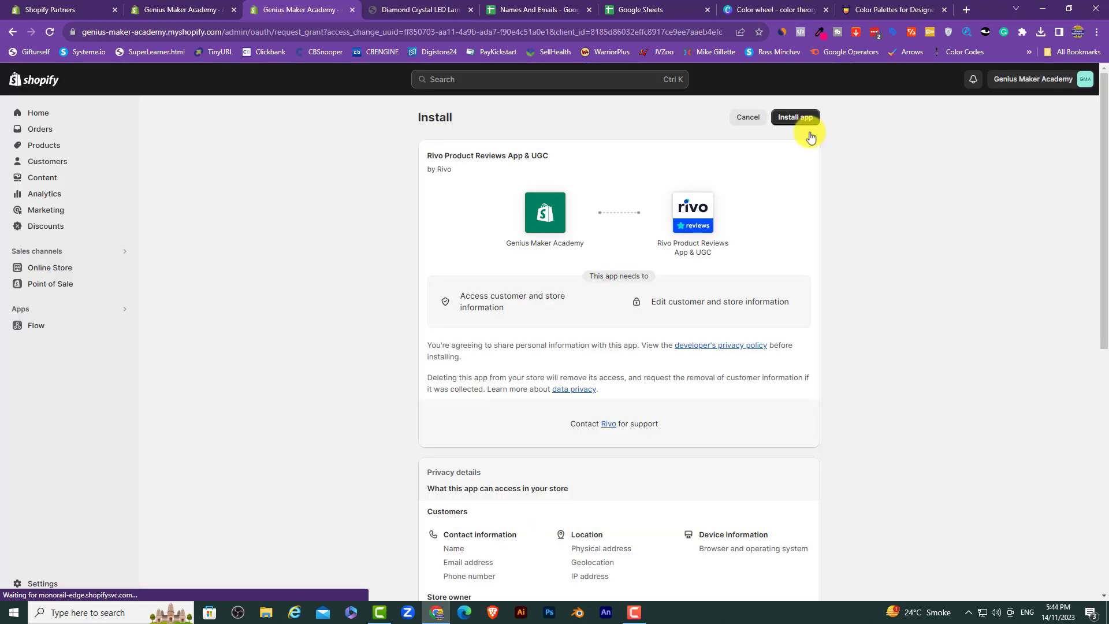
left_click(795, 118)
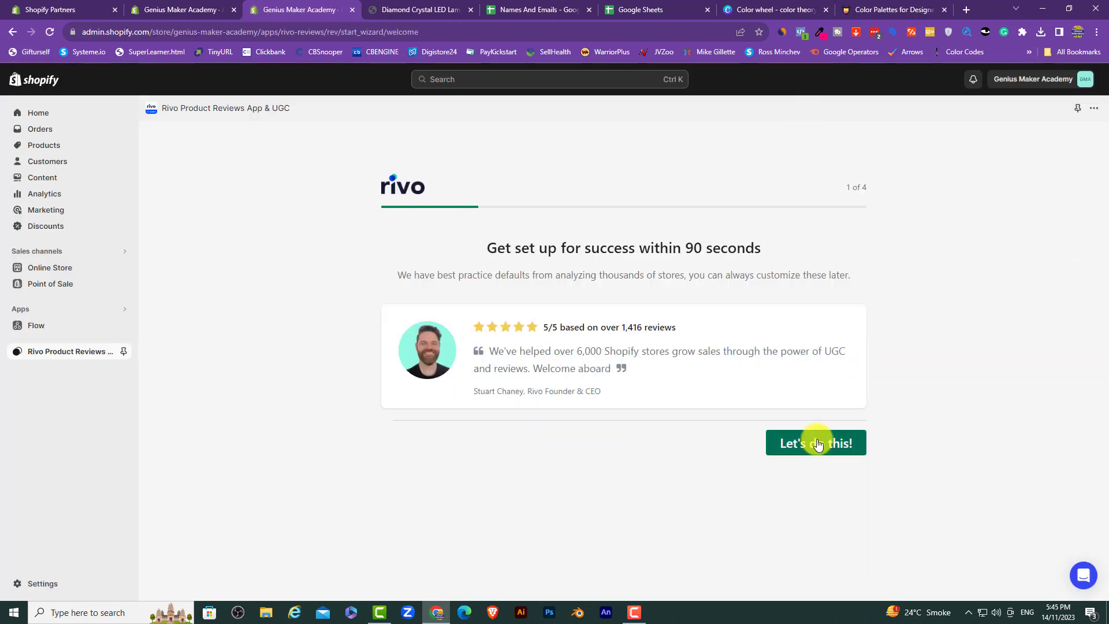
left_click(817, 443)
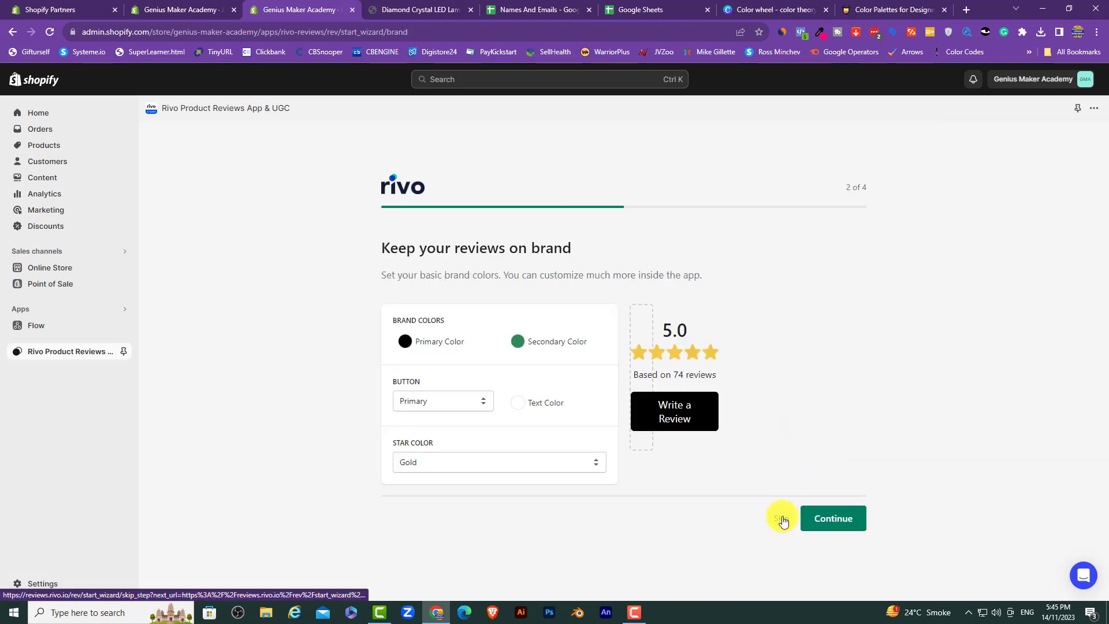
left_click(781, 518)
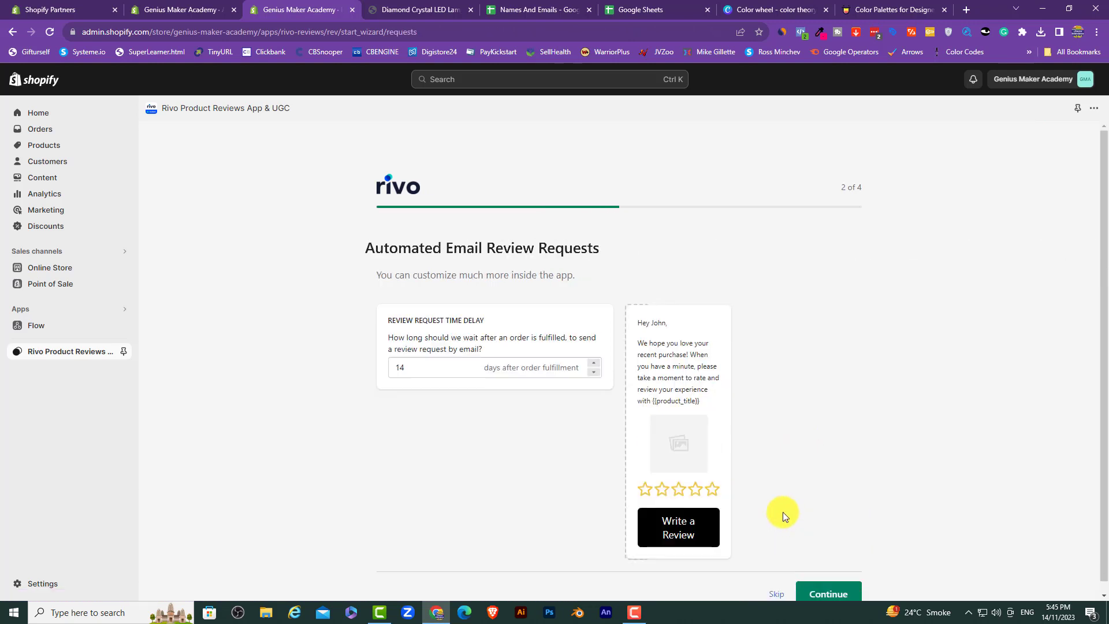
left_click(773, 585)
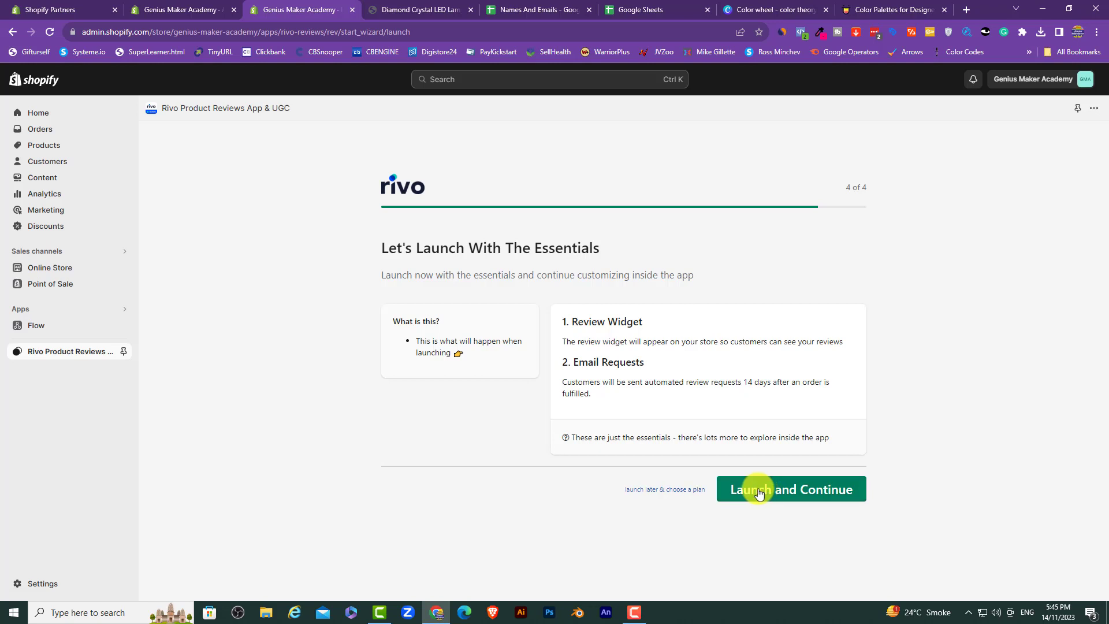
Step: Postpone launch and confirm the Free plan to reach the Rivo dashboard
left_click(644, 493)
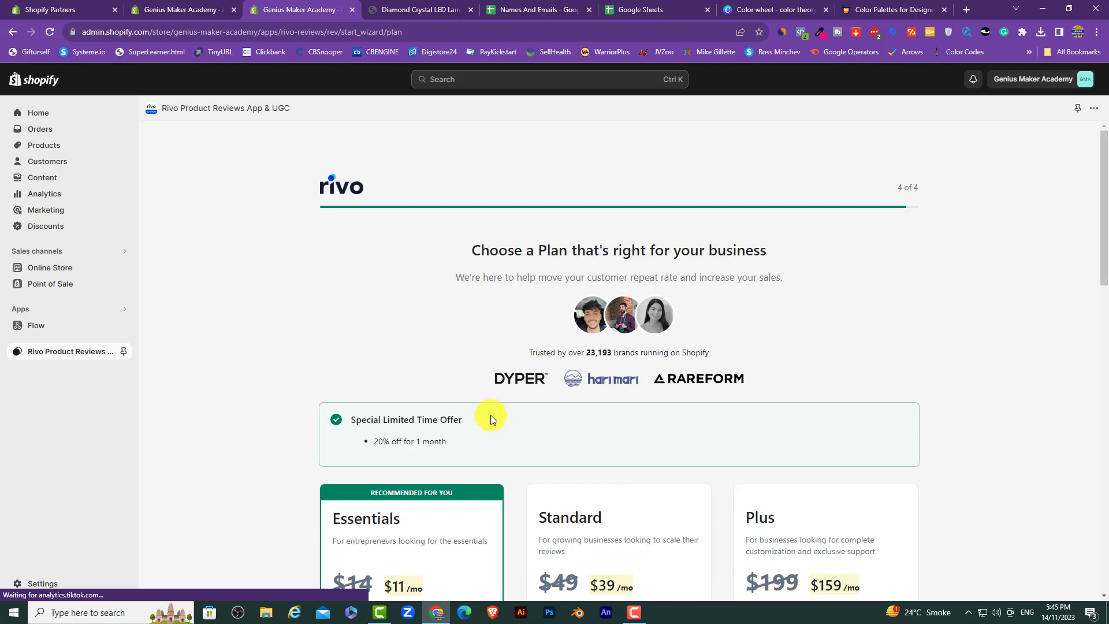
scroll(490, 418, "down", 5)
scroll(490, 414, "down", 3)
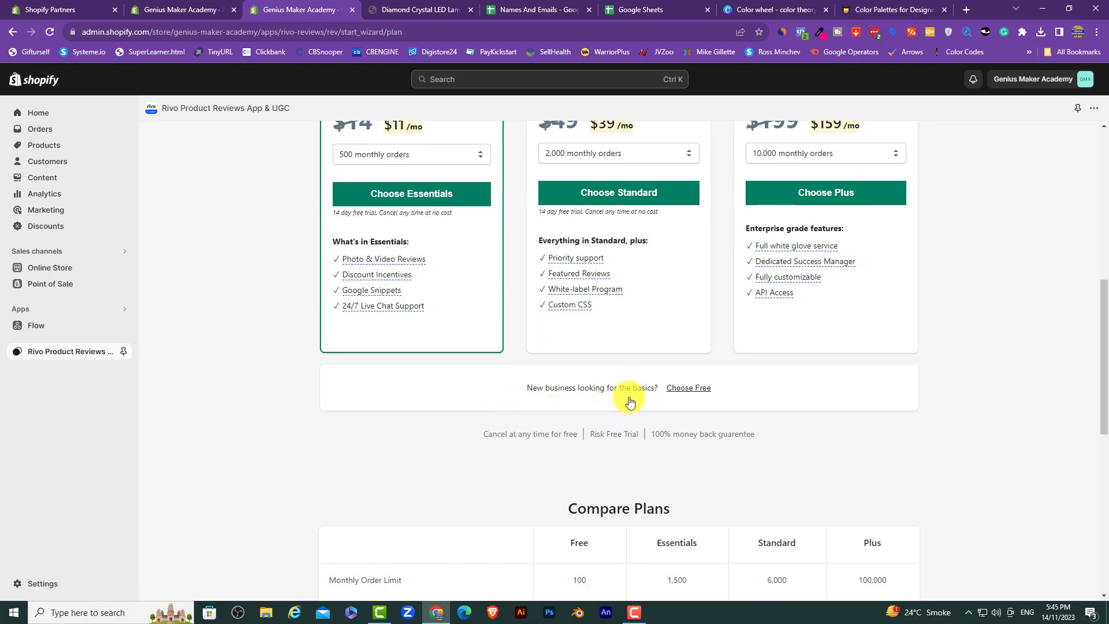
left_click(690, 389)
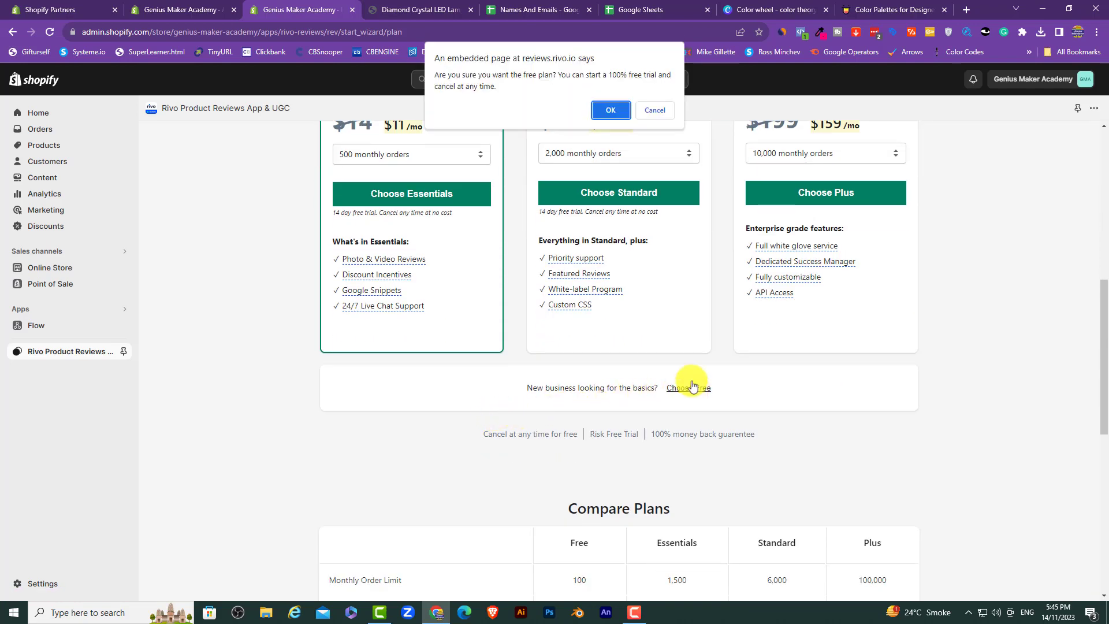
left_click(604, 110)
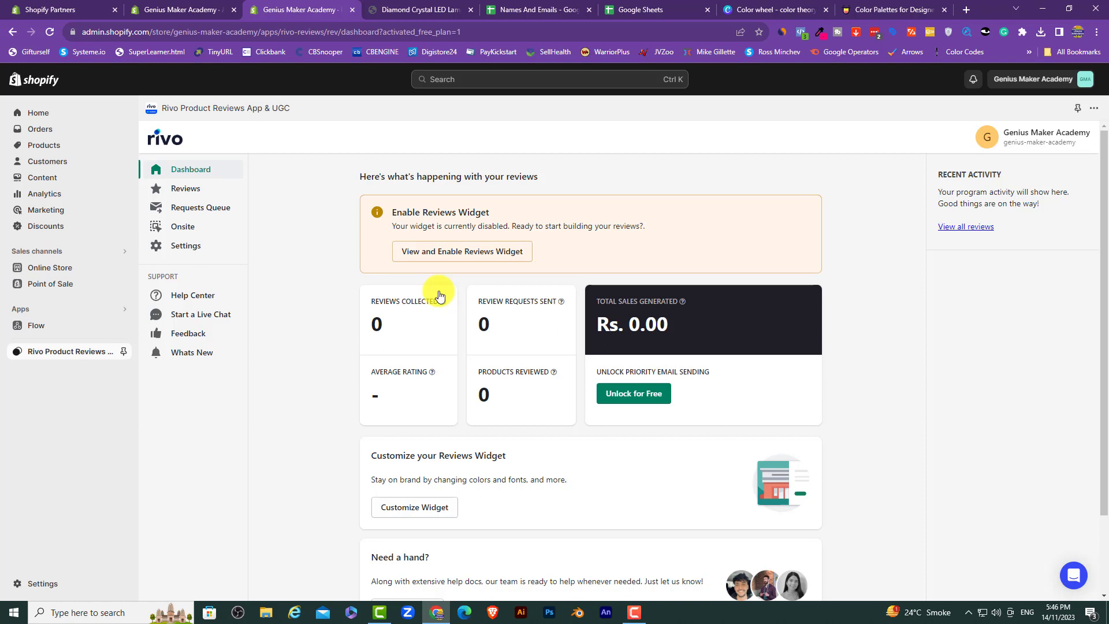
Step: Switch the product page Reviews Widget status to ON, then revisit the Dashboard and Onsite settings
left_click(485, 256)
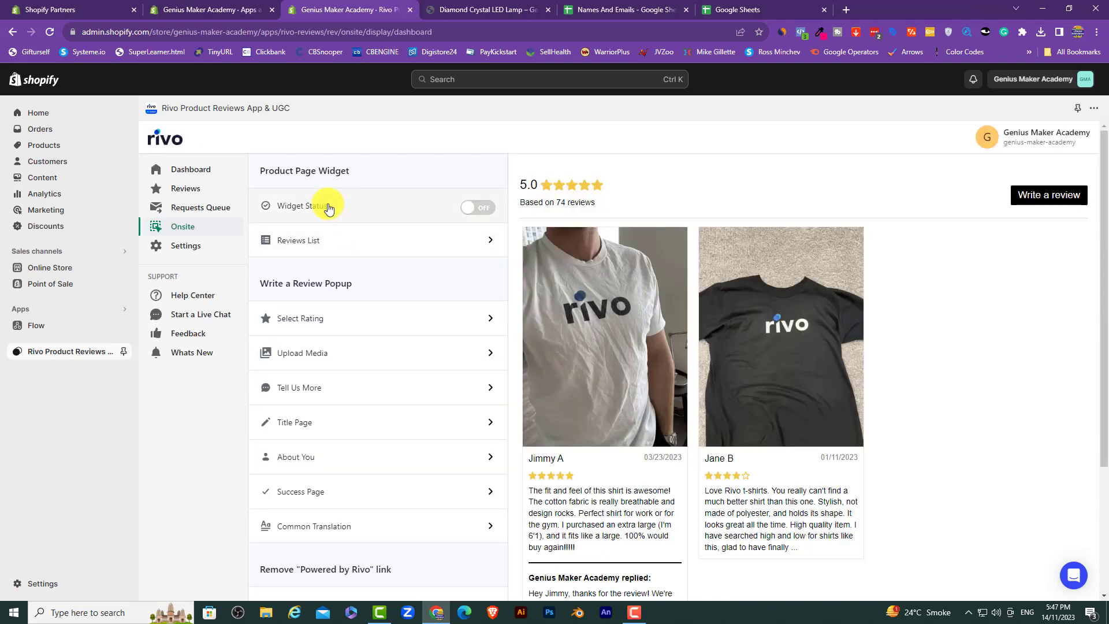
left_click(478, 209)
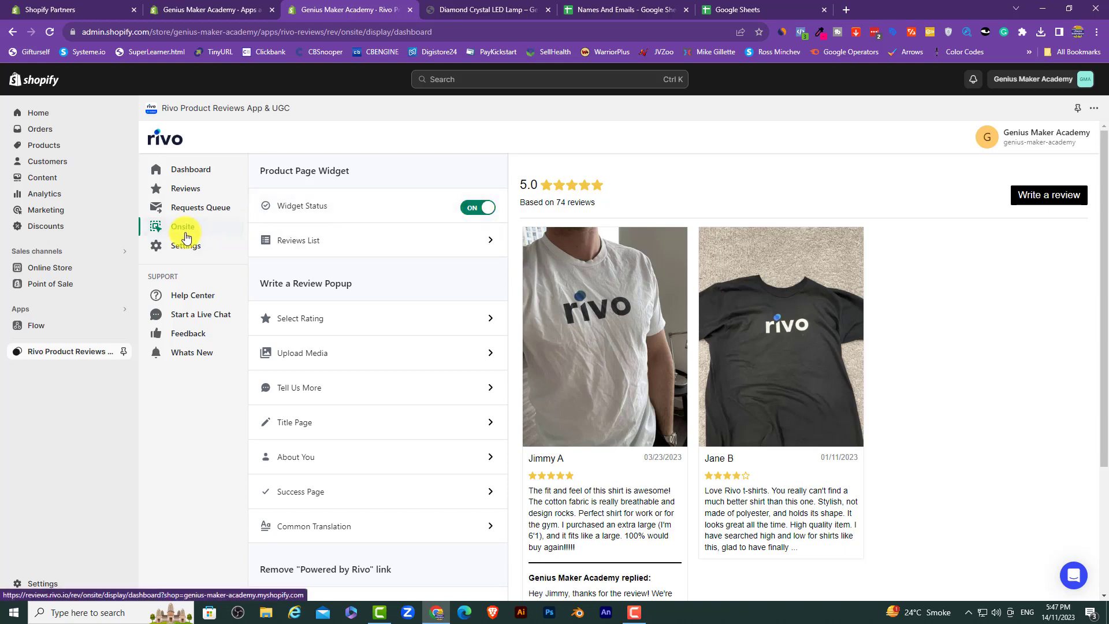
left_click(192, 171)
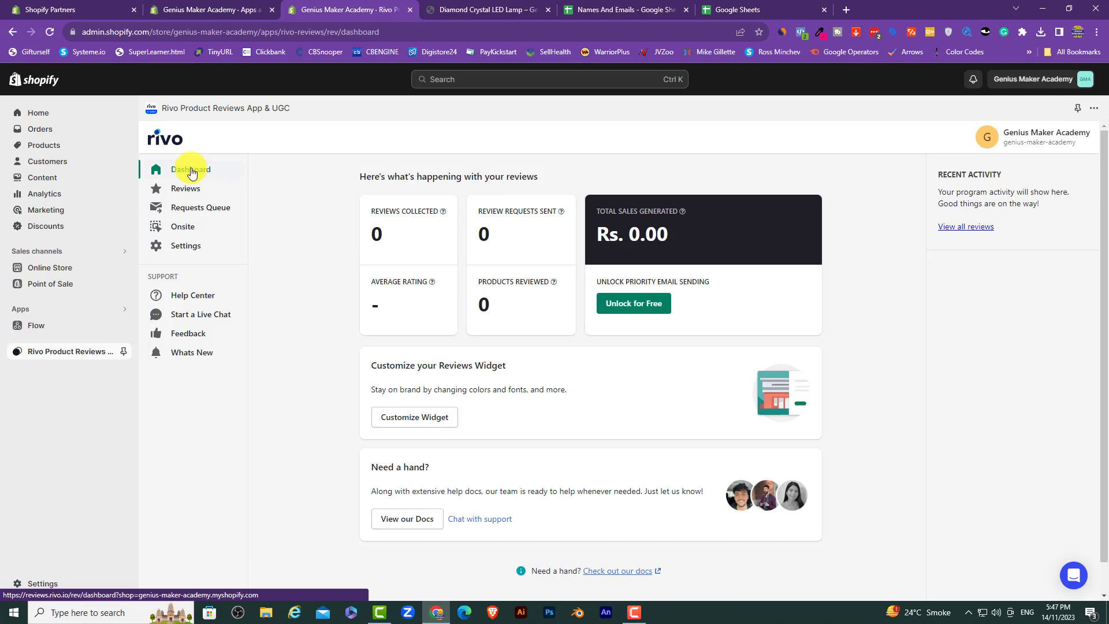
left_click(187, 227)
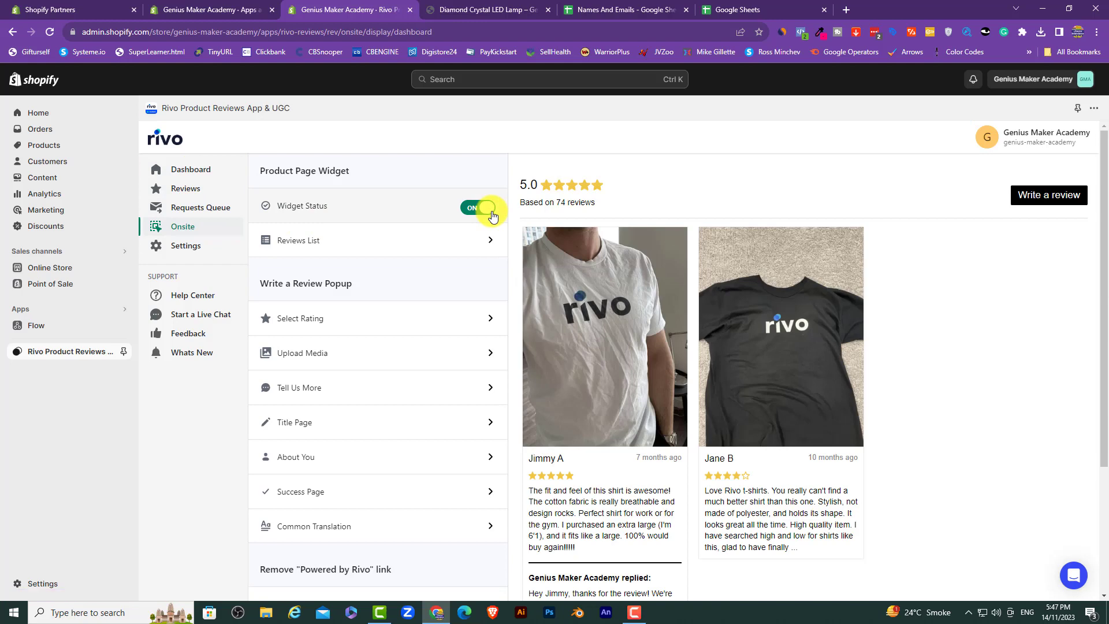
Step: Hide review dates, set 50 reviews per page in Reviews List, save, and return to Onsite
left_click(371, 247)
scroll(321, 274, "down", 6)
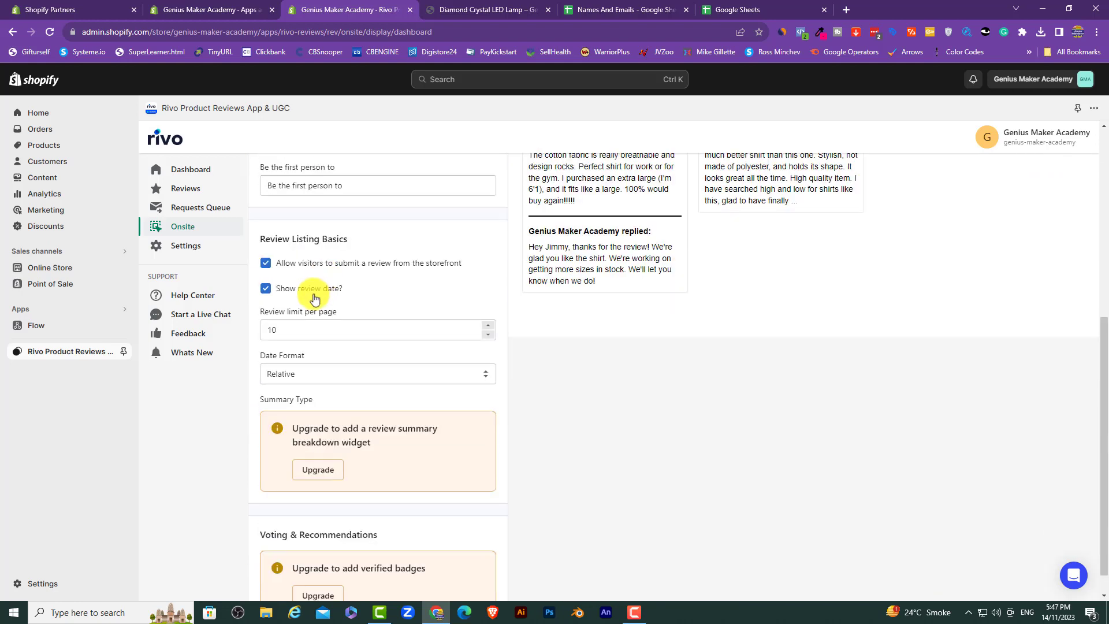
left_click(298, 294)
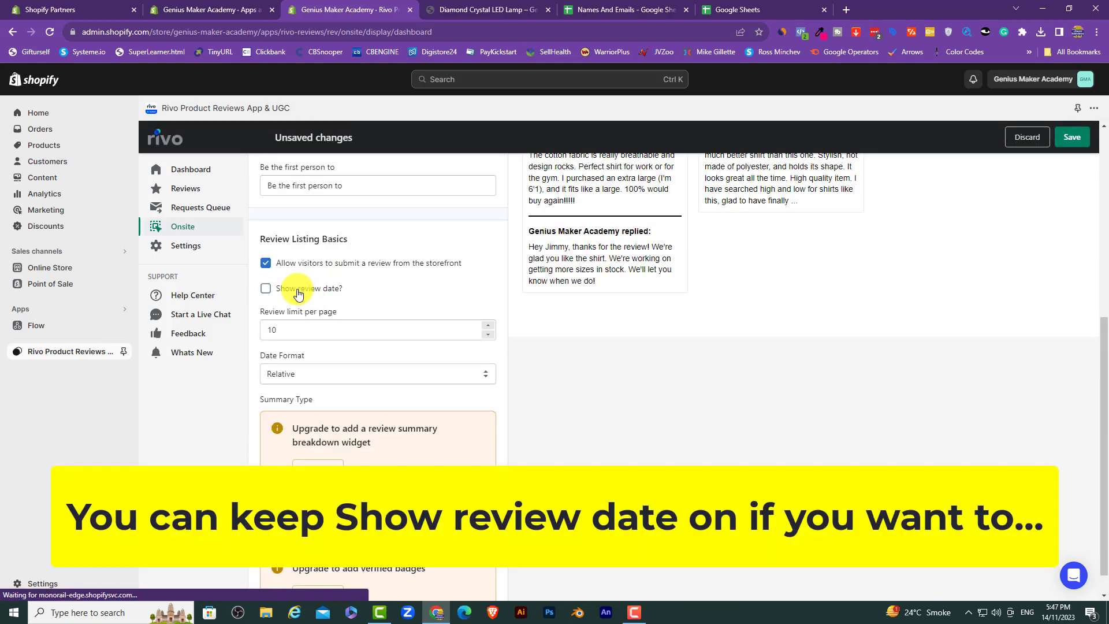
left_click(292, 332)
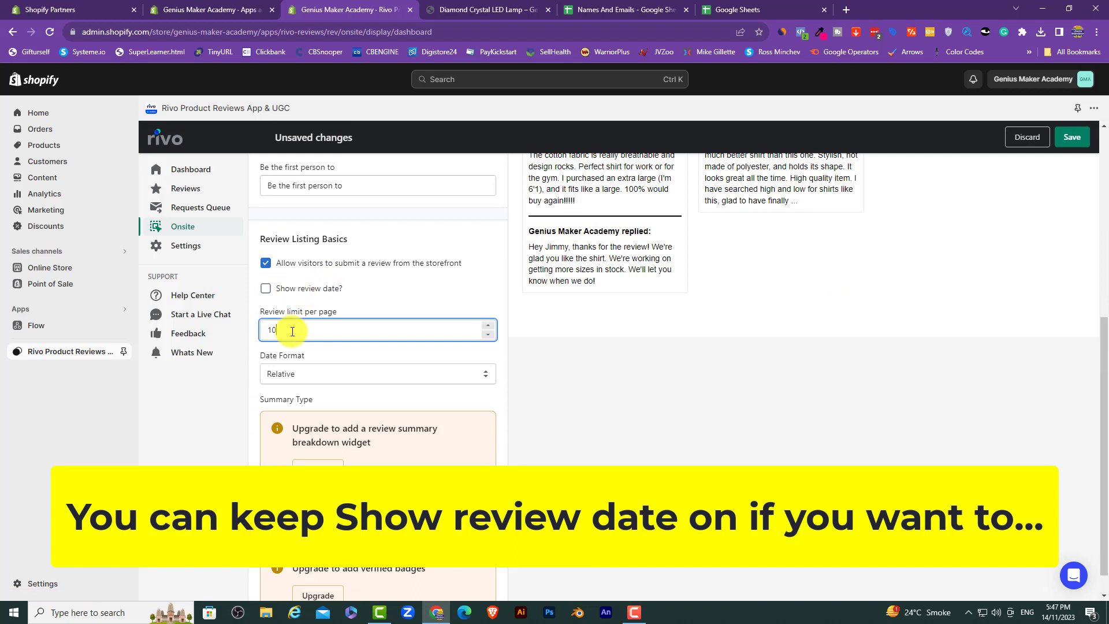
double_click(293, 331)
type("50")
left_click(1072, 137)
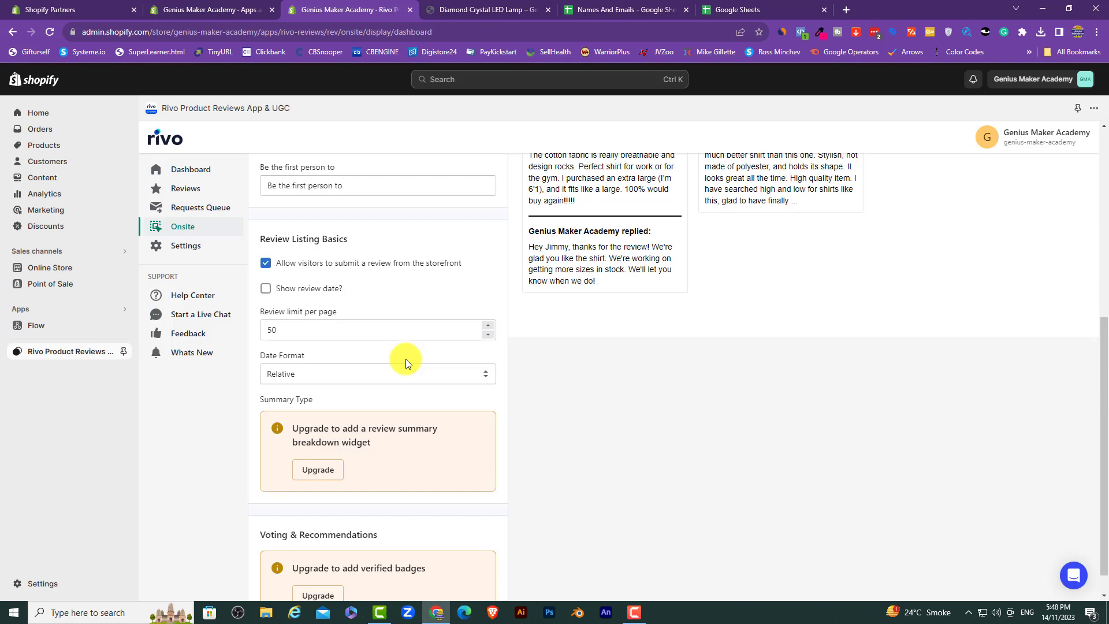
scroll(405, 358, "up", 6)
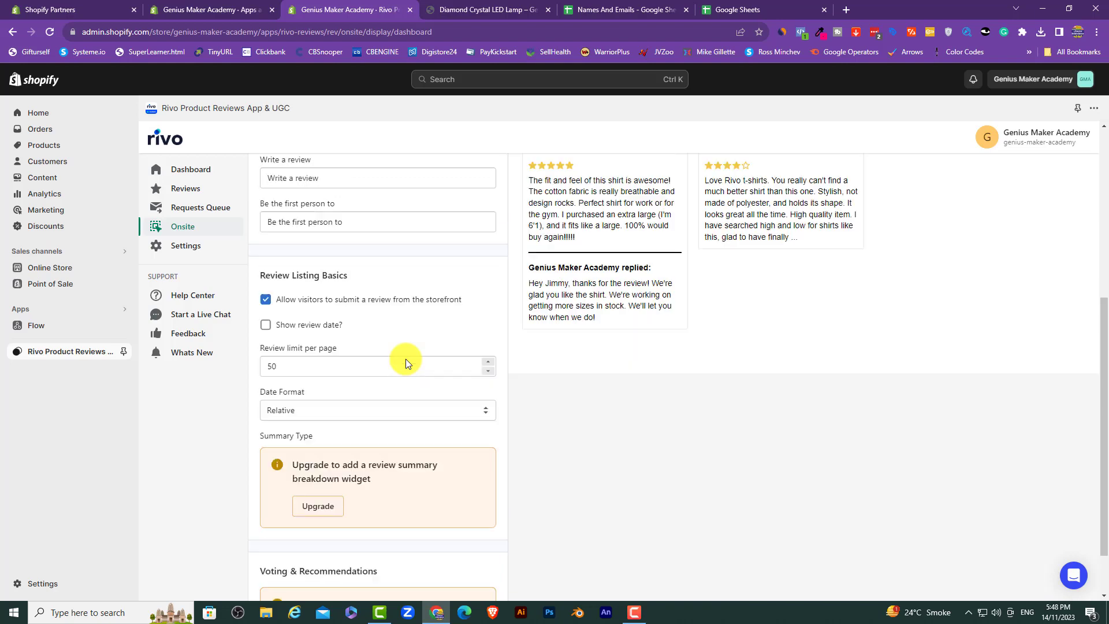
left_click(268, 176)
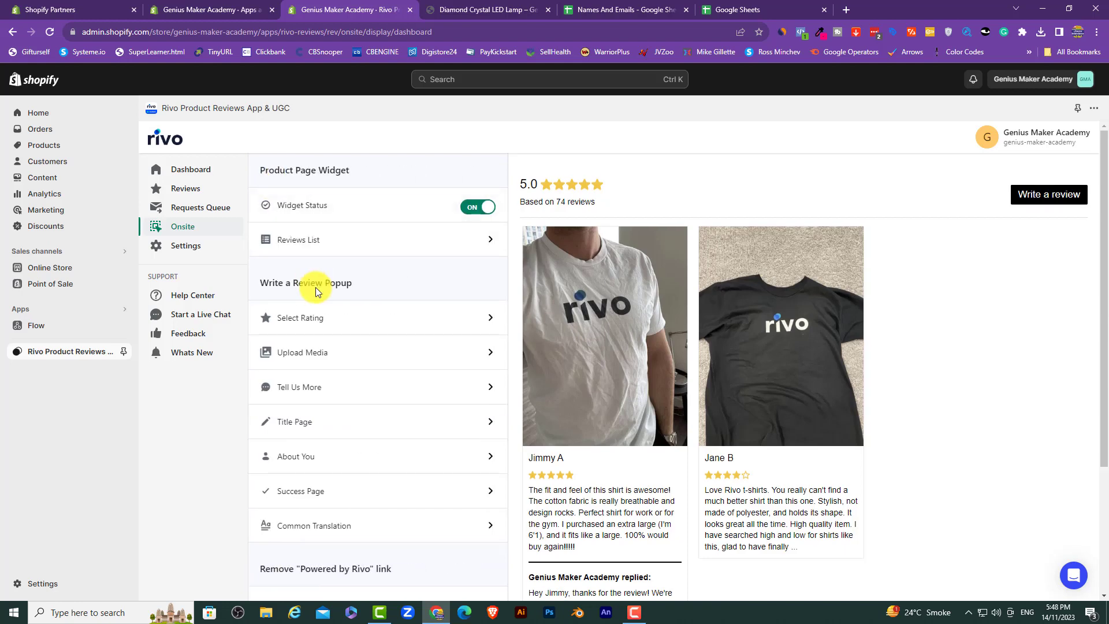
Step: Open Design > Colors and set the review star colour to red
scroll(315, 290, "down", 3)
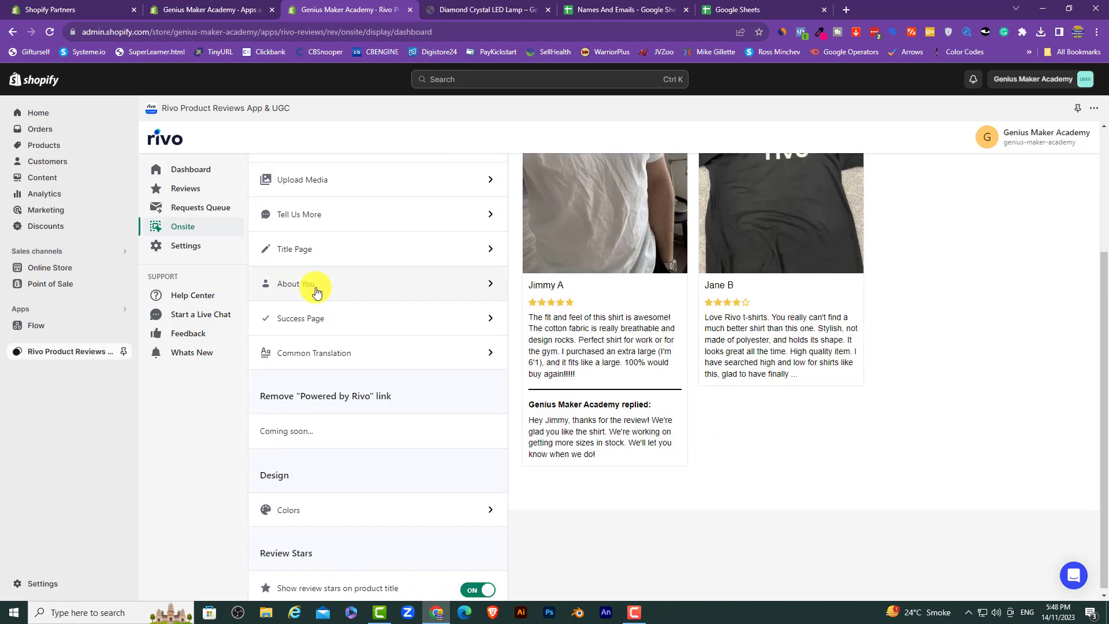
left_click(313, 508)
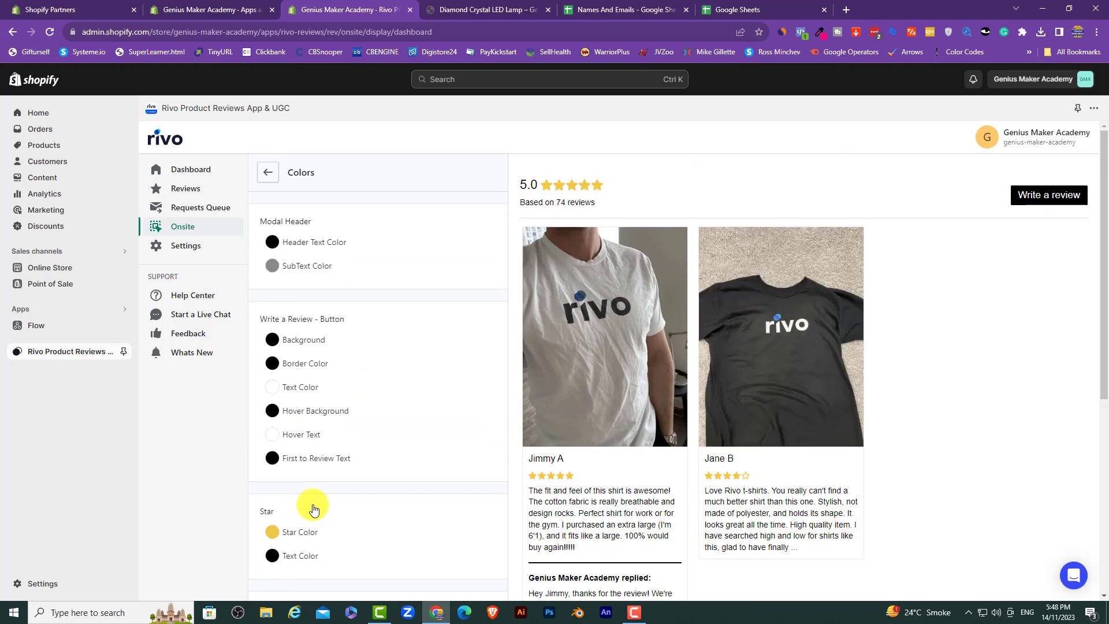
scroll(362, 333, "down", 3)
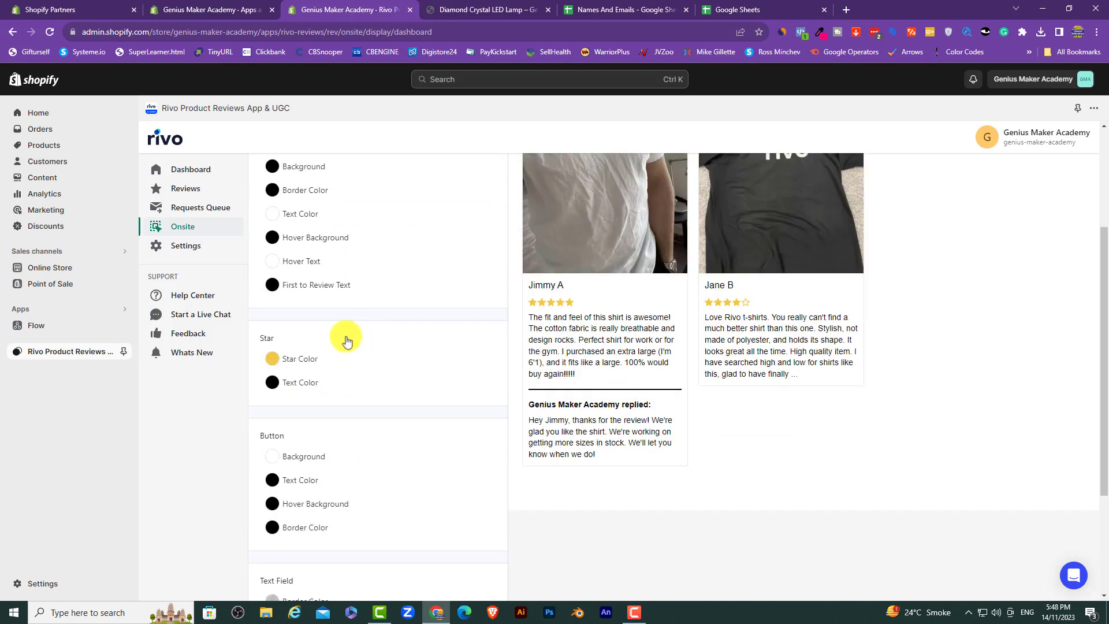
left_click(271, 366)
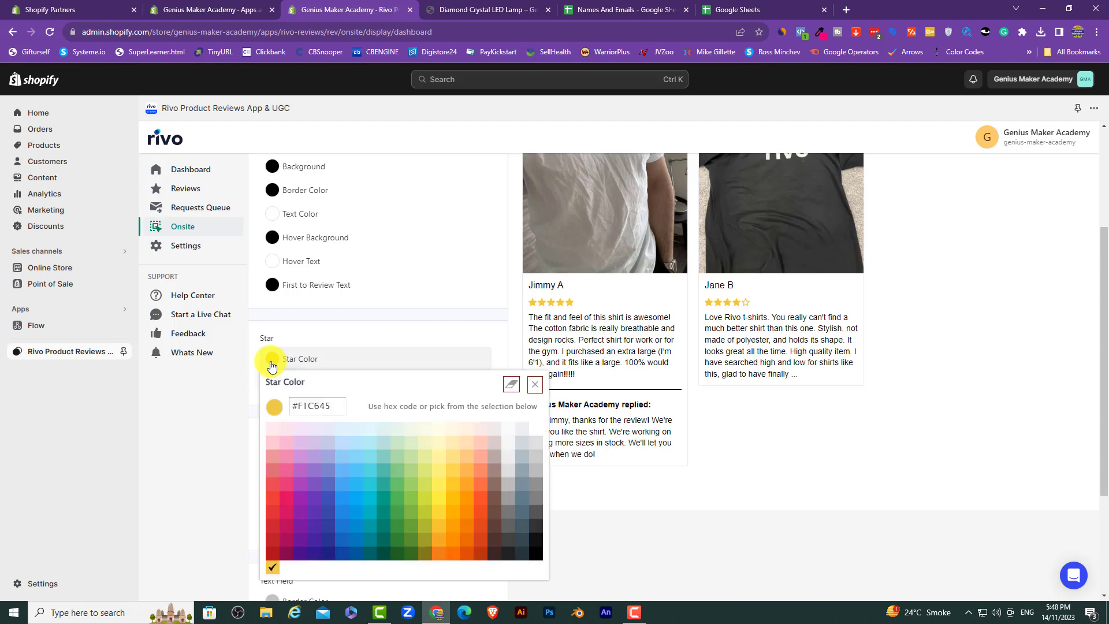
left_click(272, 492)
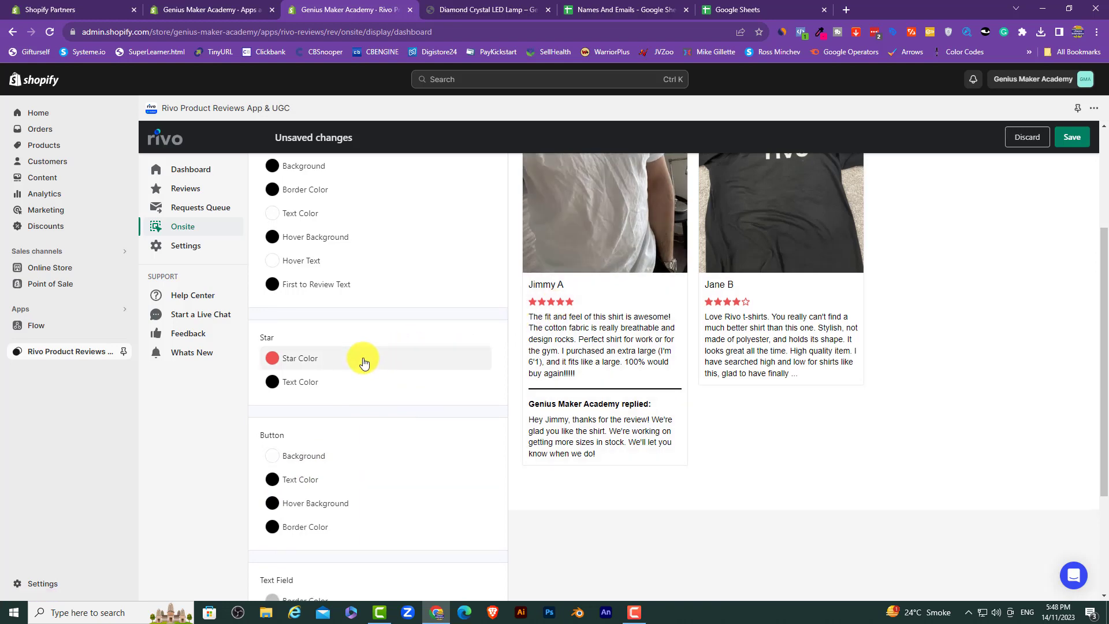
scroll(364, 361, "down", 3)
scroll(376, 355, "up", 6)
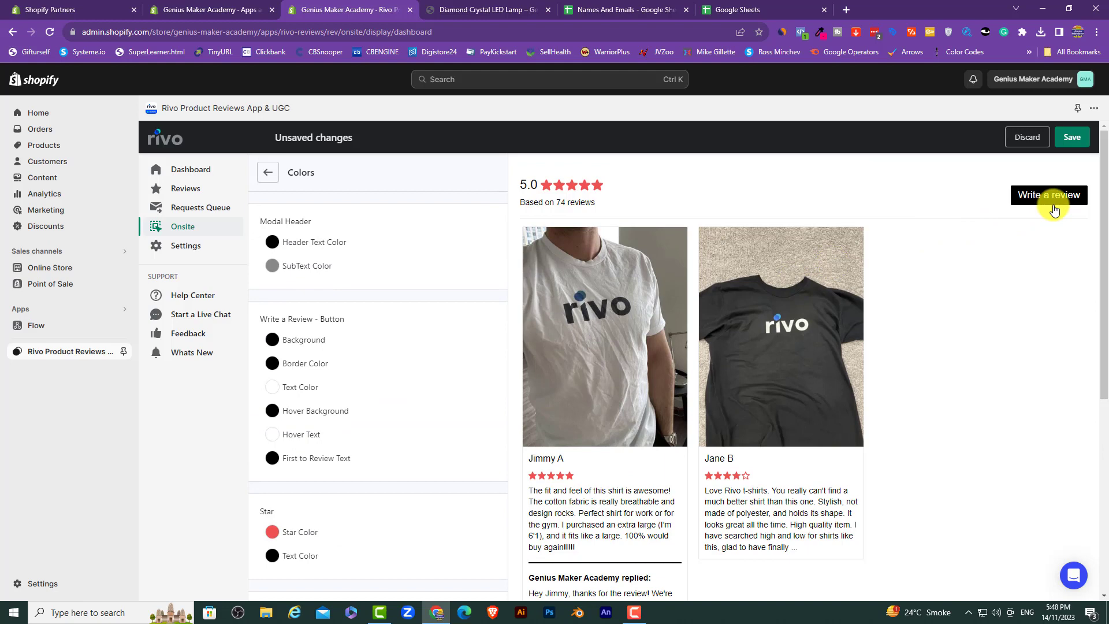
scroll(421, 385, "down", 6)
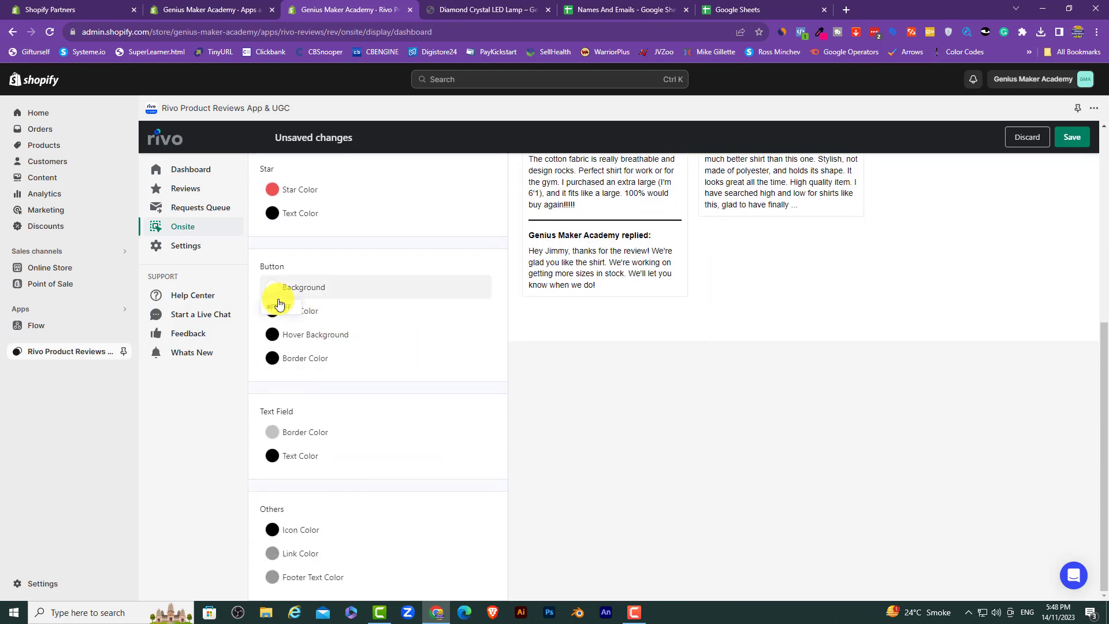
scroll(279, 300, "up", 6)
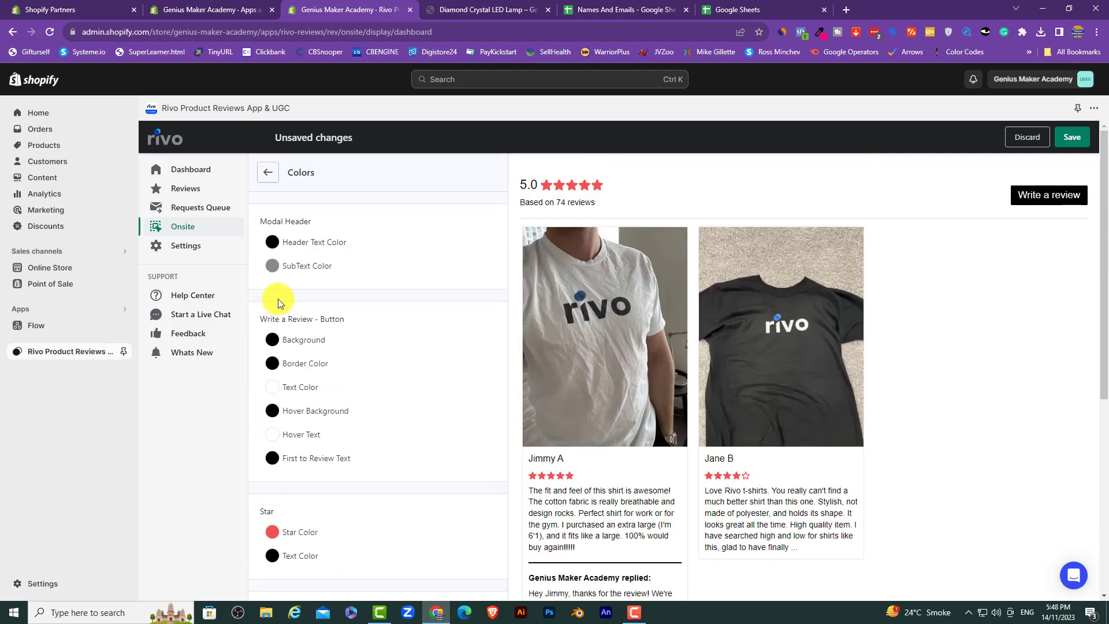
Step: Make the Write a review button red with no border and a green hover background
left_click(272, 340)
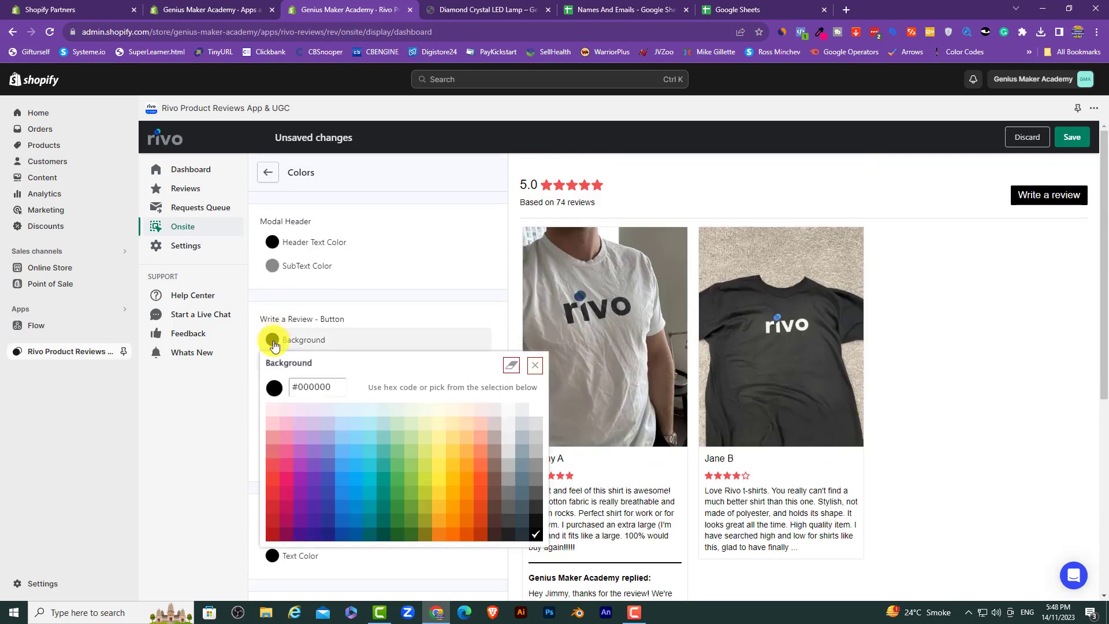
left_click(274, 470)
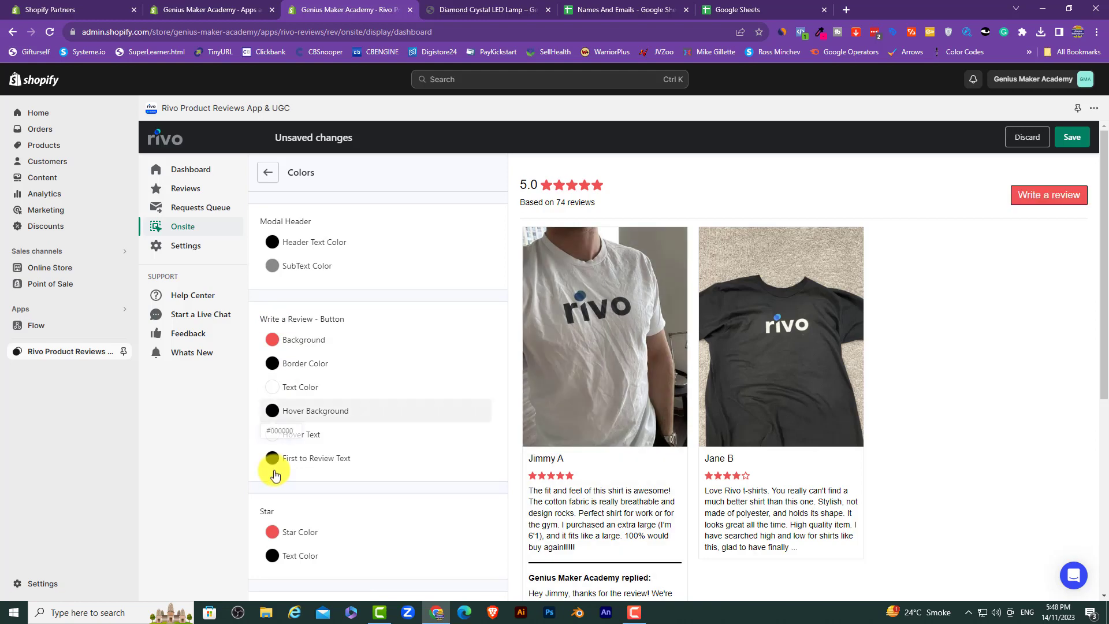
left_click(270, 363)
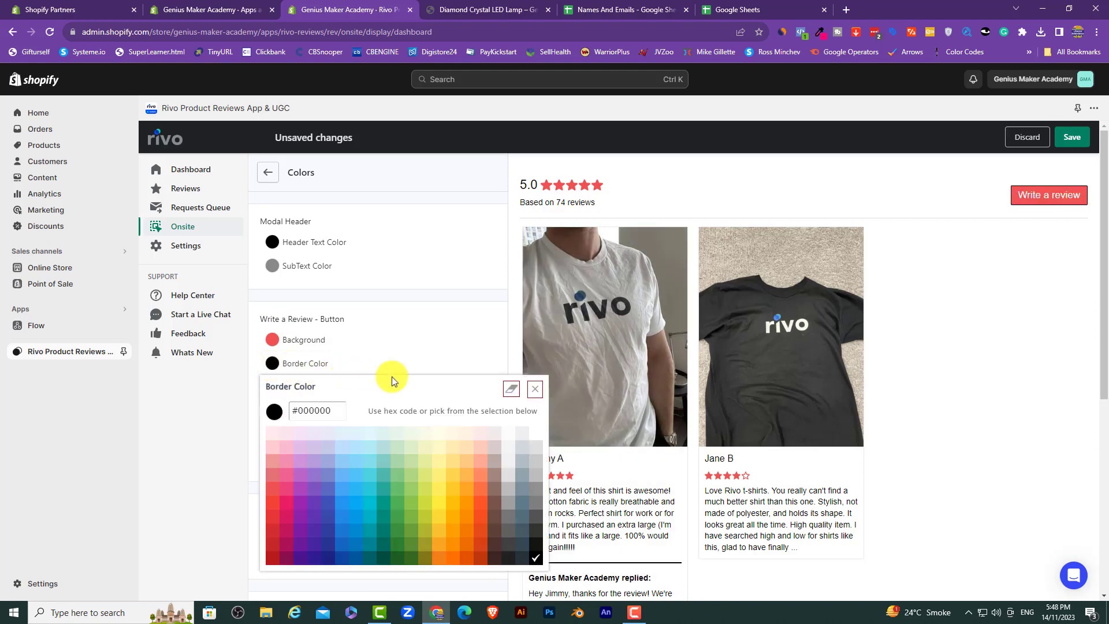
left_click(511, 389)
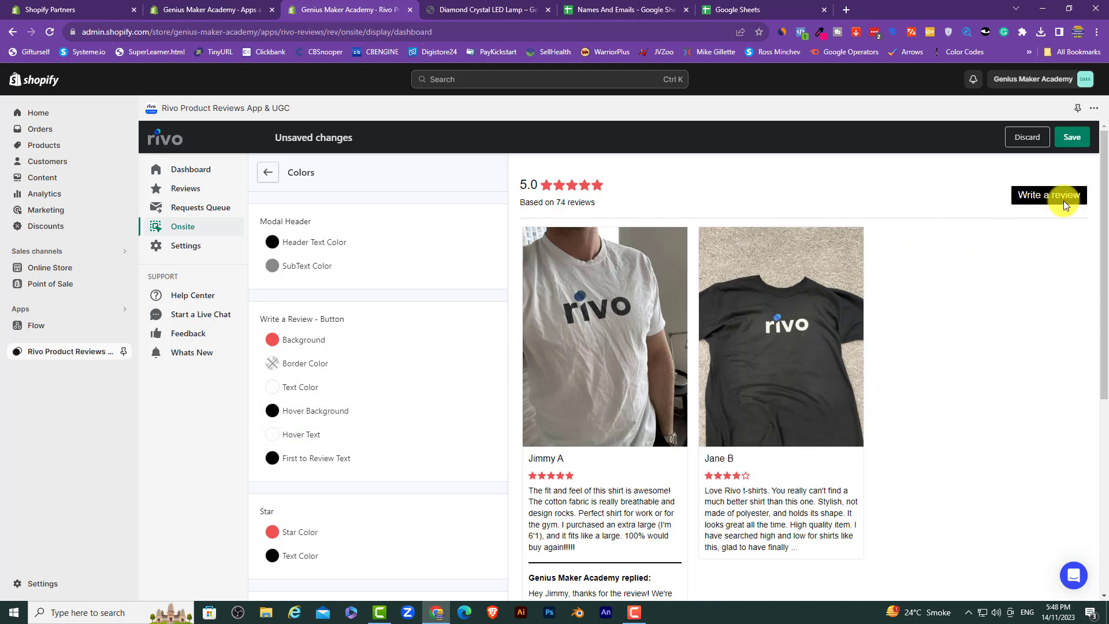
left_click(288, 412)
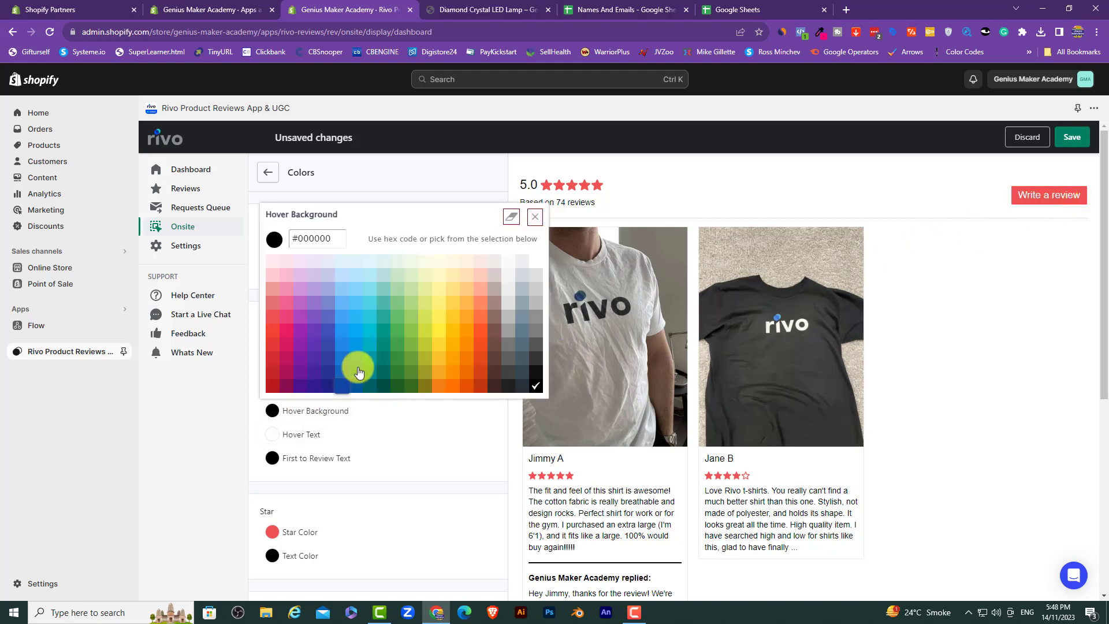
left_click(393, 324)
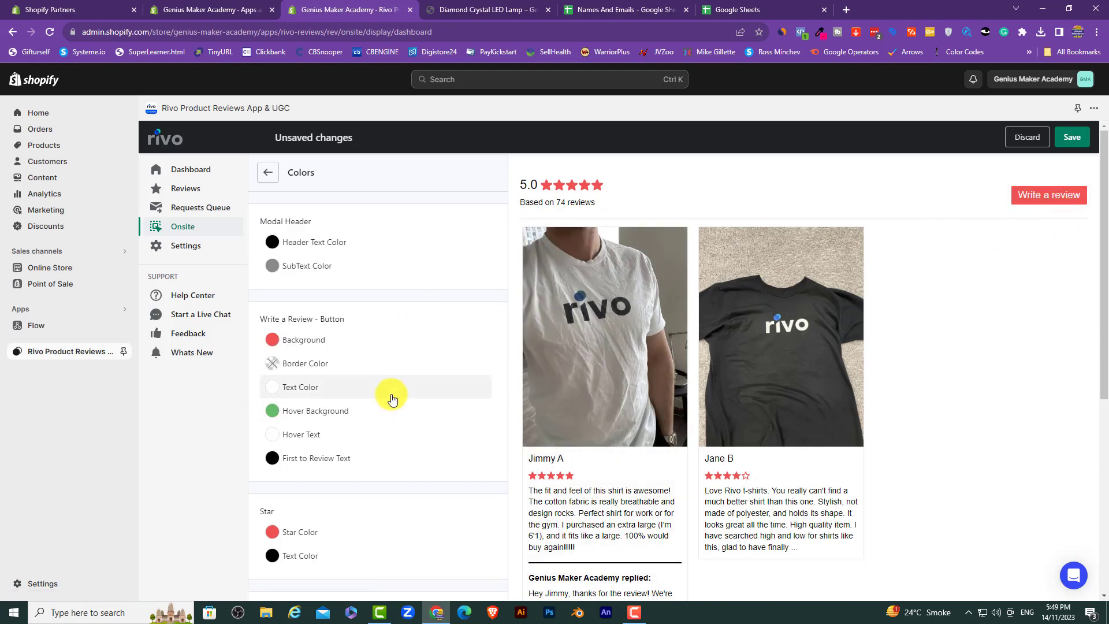
Step: Set the general button background to red, then clear its hover colour
scroll(389, 397, "down", 3)
scroll(391, 398, "down", 3)
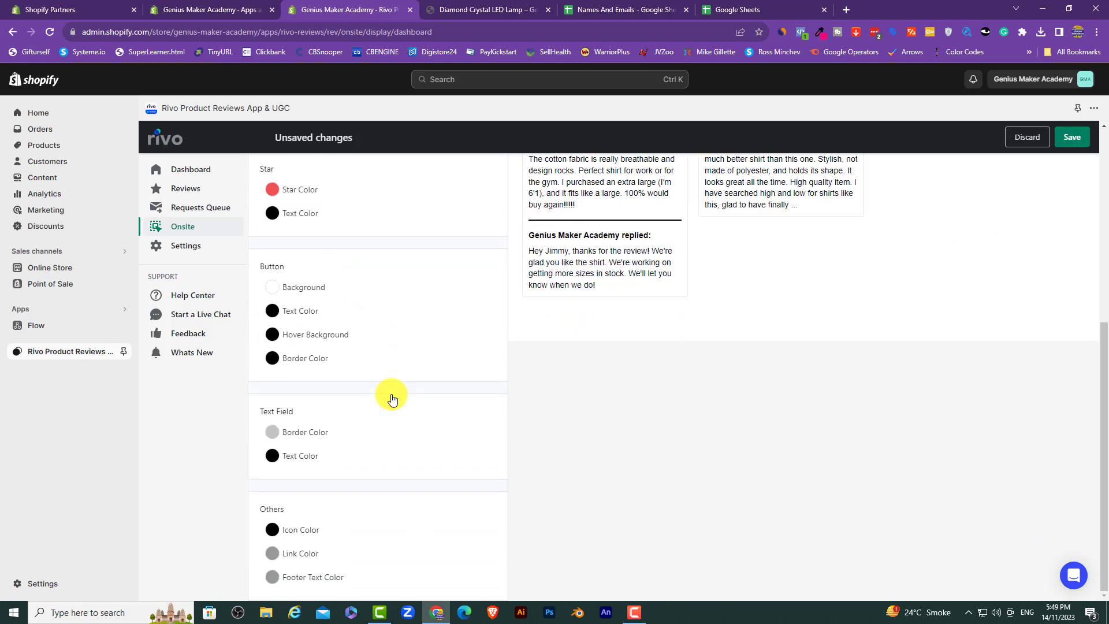
left_click(303, 287)
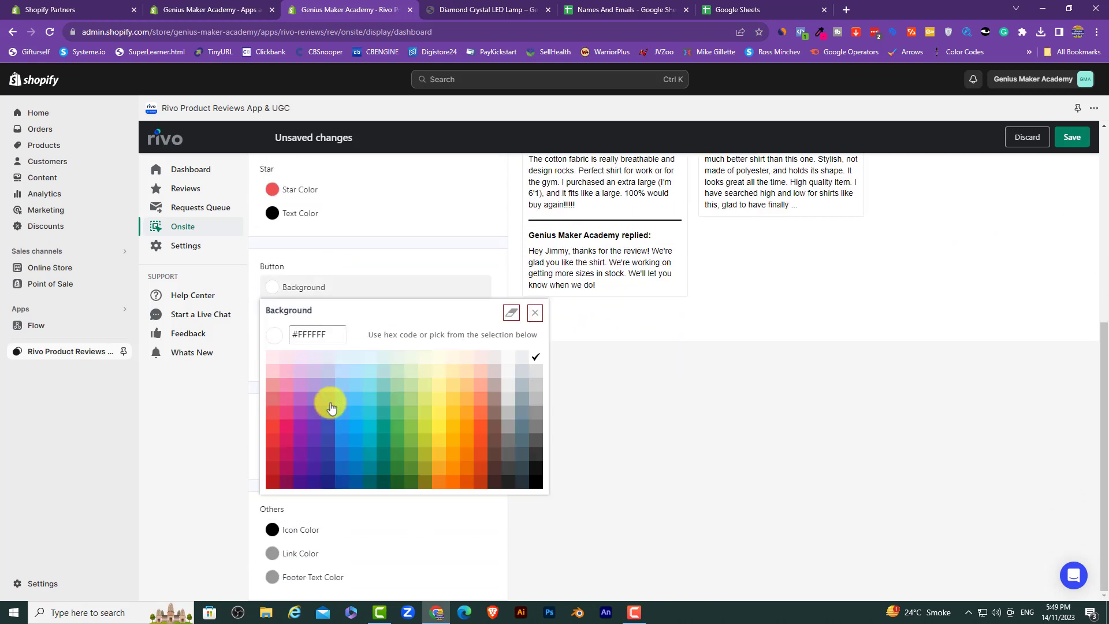
left_click(270, 414)
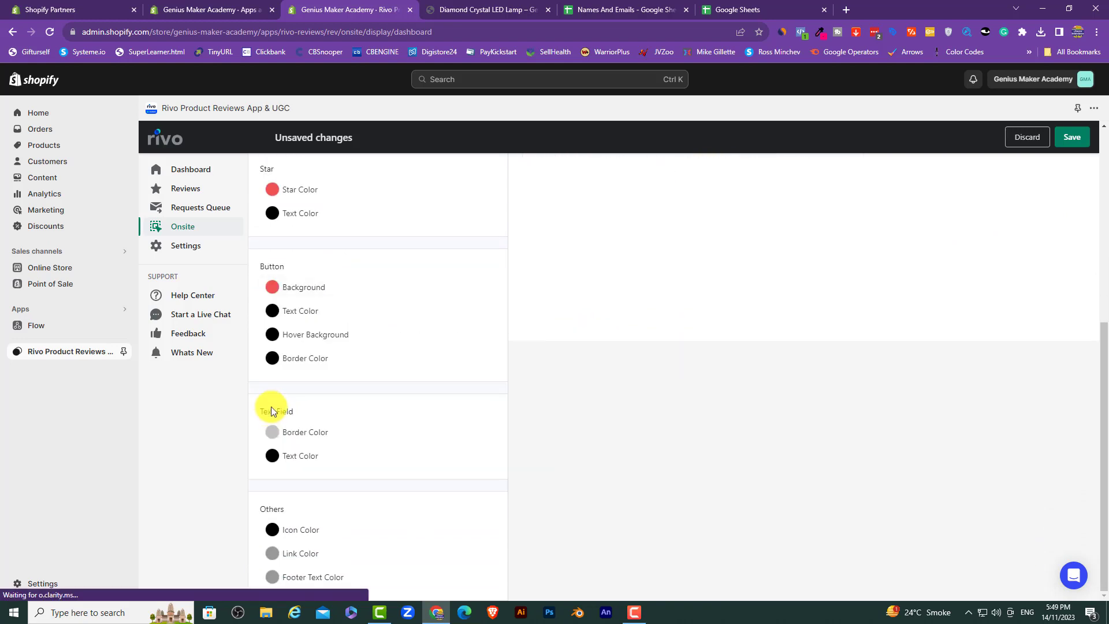
left_click(301, 336)
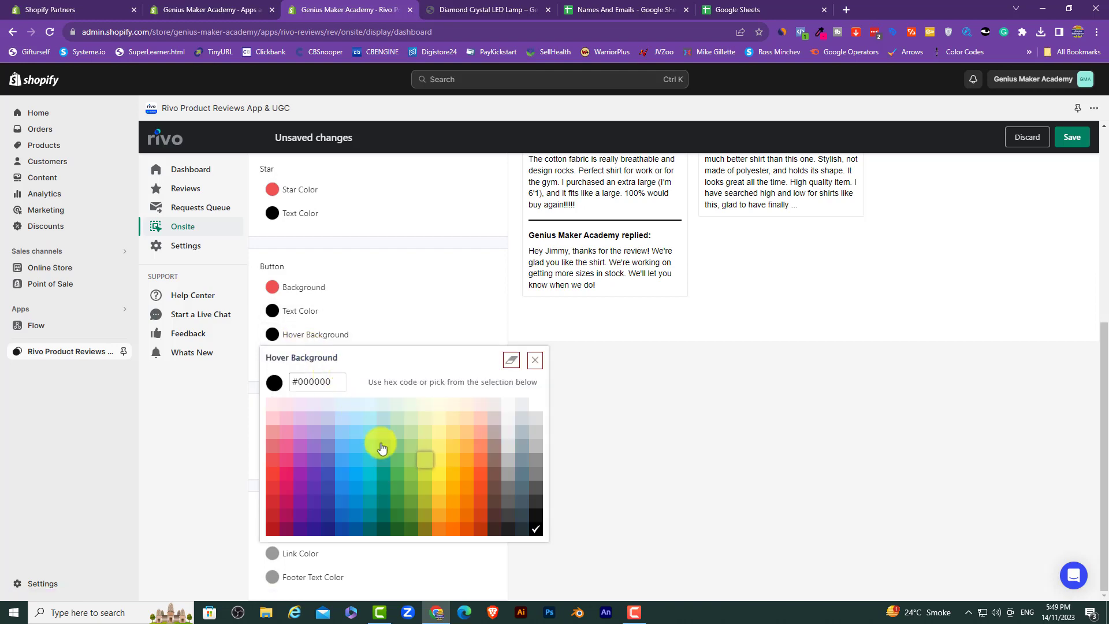
left_click(397, 472)
scroll(430, 372, "up", 6)
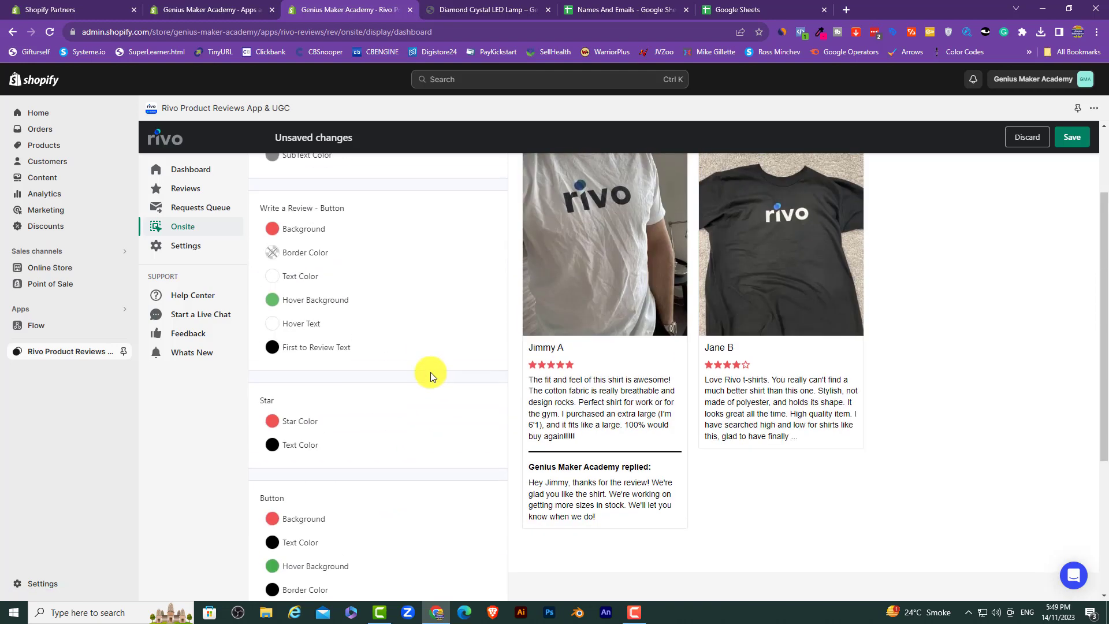
scroll(431, 372, "down", 6)
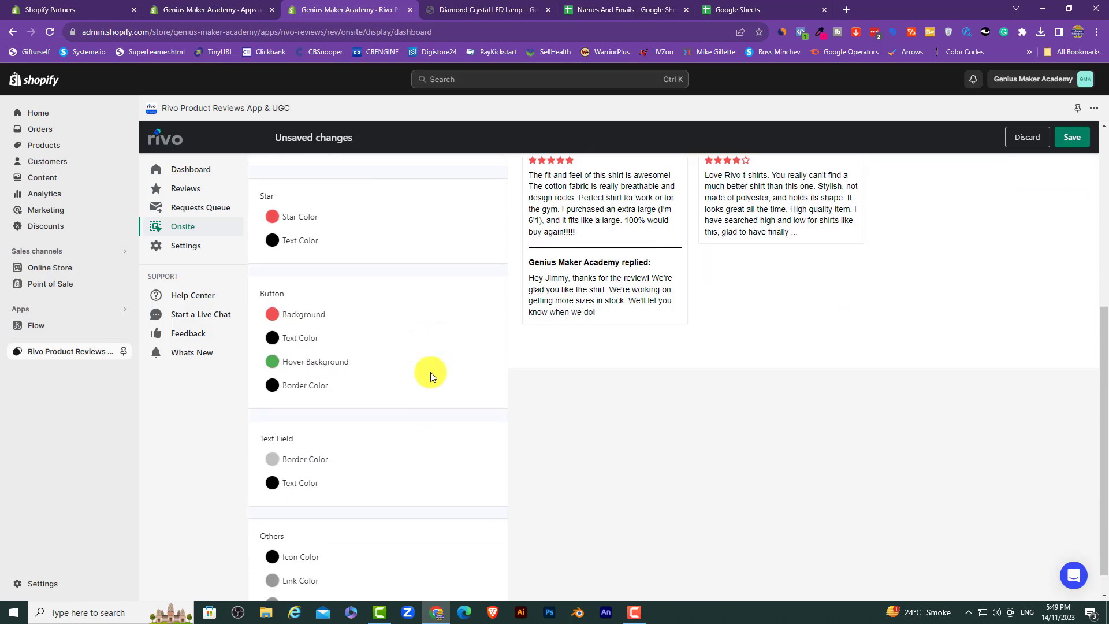
left_click(319, 340)
left_click(445, 367)
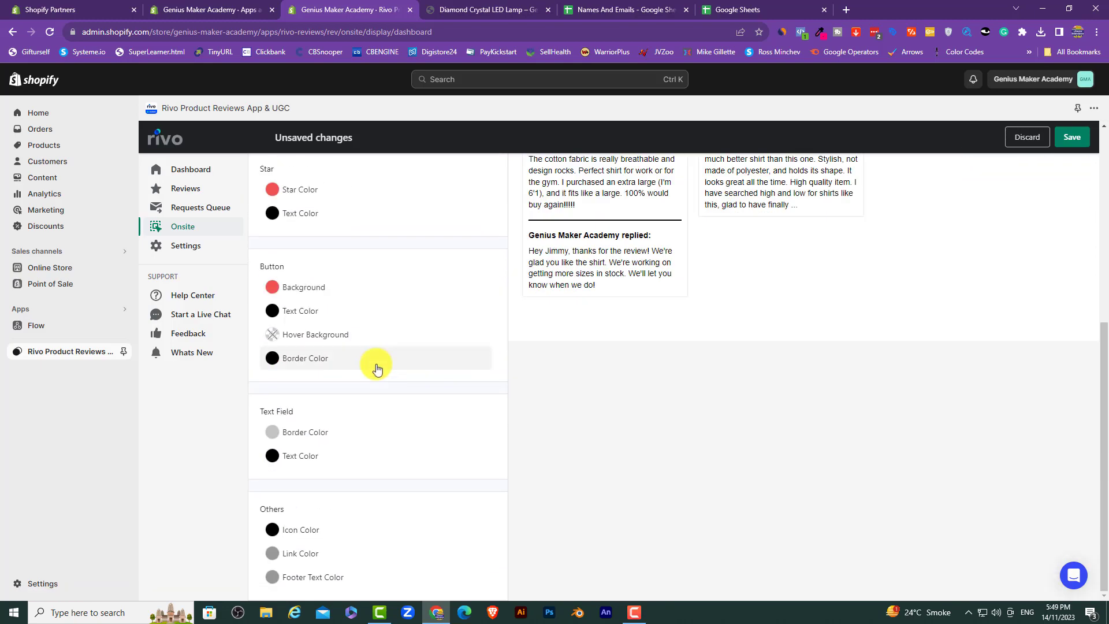
Step: Leave the button hover background cleared and remove the general button border colour
scroll(334, 342, "up", 4)
scroll(334, 343, "up", 2)
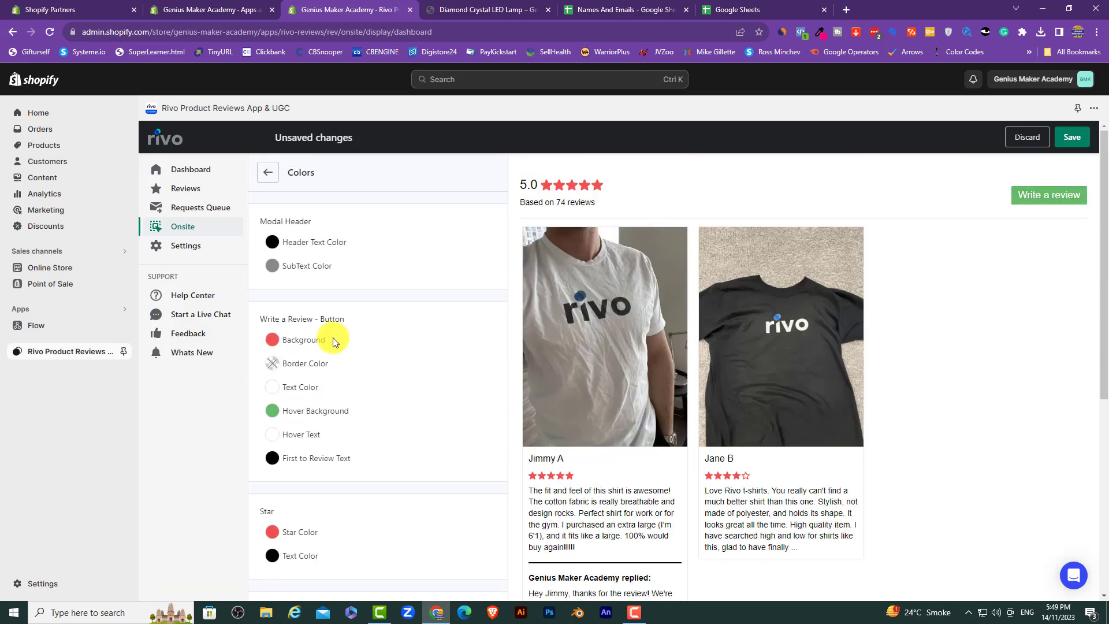
scroll(327, 396, "down", 3)
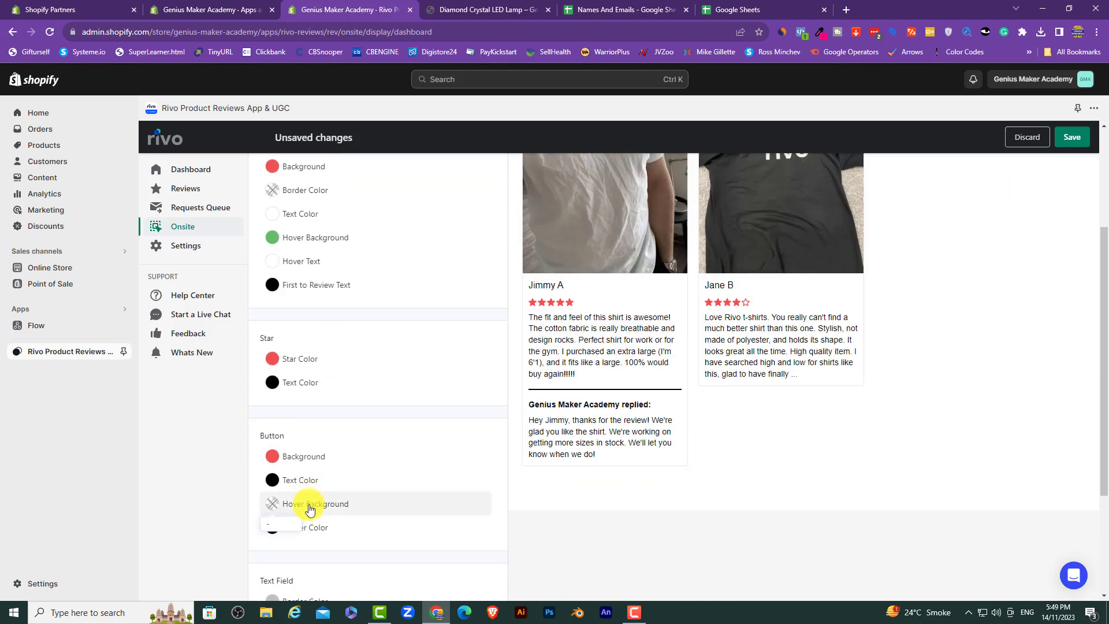
left_click(310, 504)
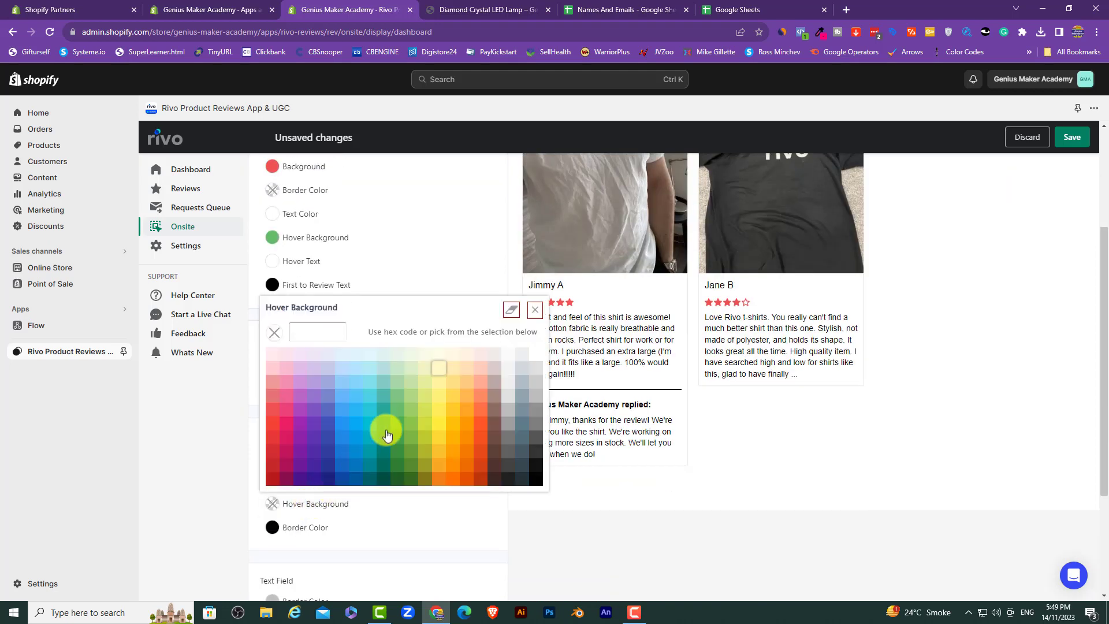
left_click(513, 311)
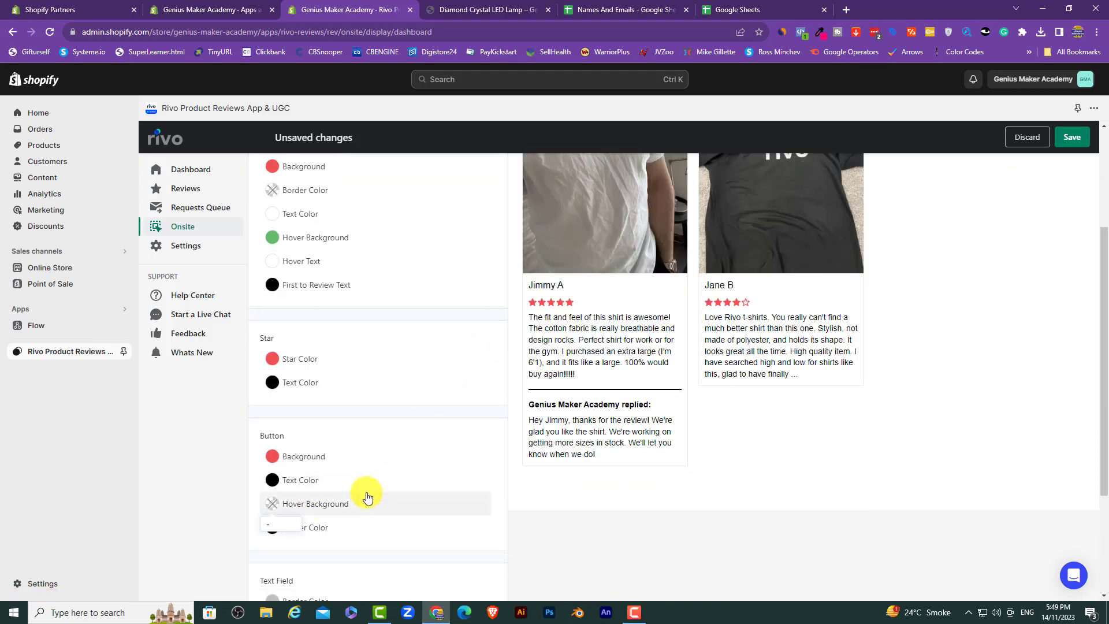
left_click(317, 527)
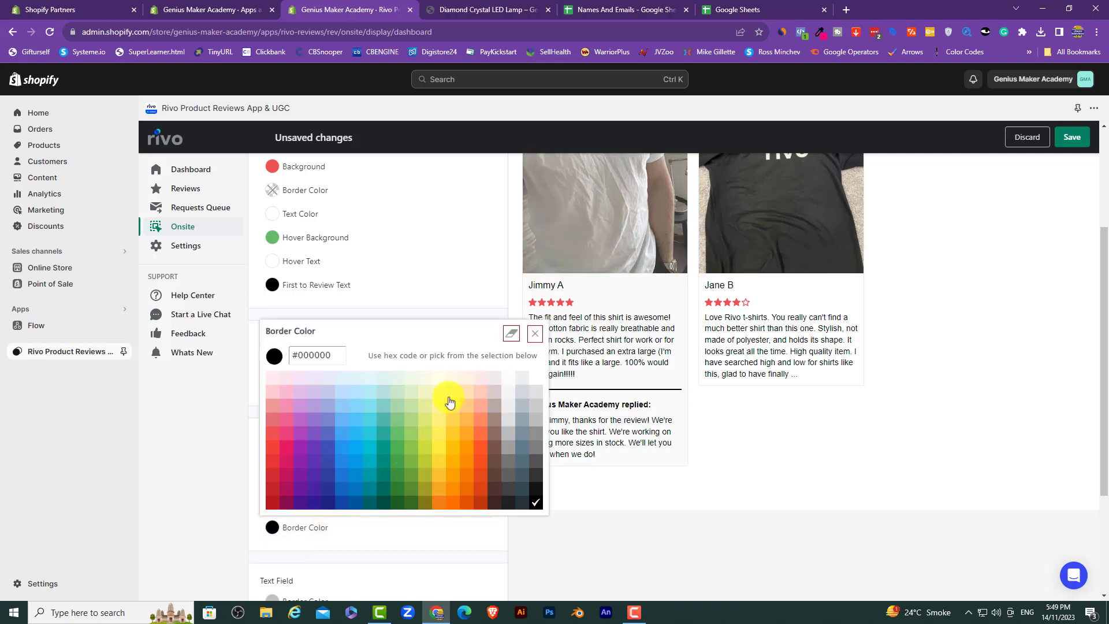
left_click(511, 334)
scroll(397, 487, "up", 3)
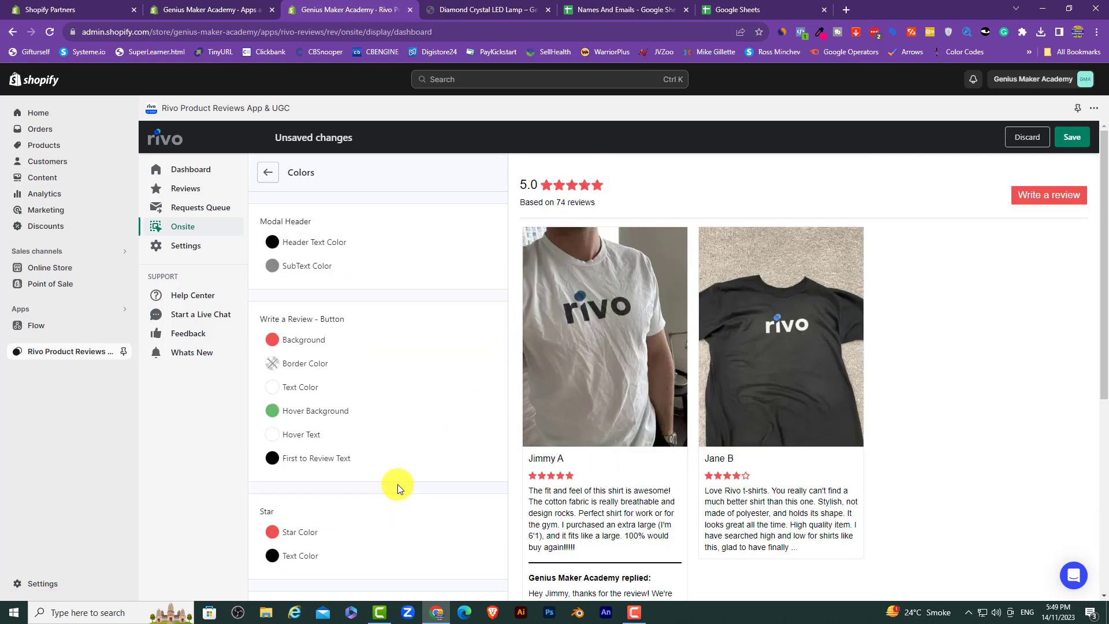
Step: Save the new widget colours and return to the Onsite settings list
left_click(1067, 137)
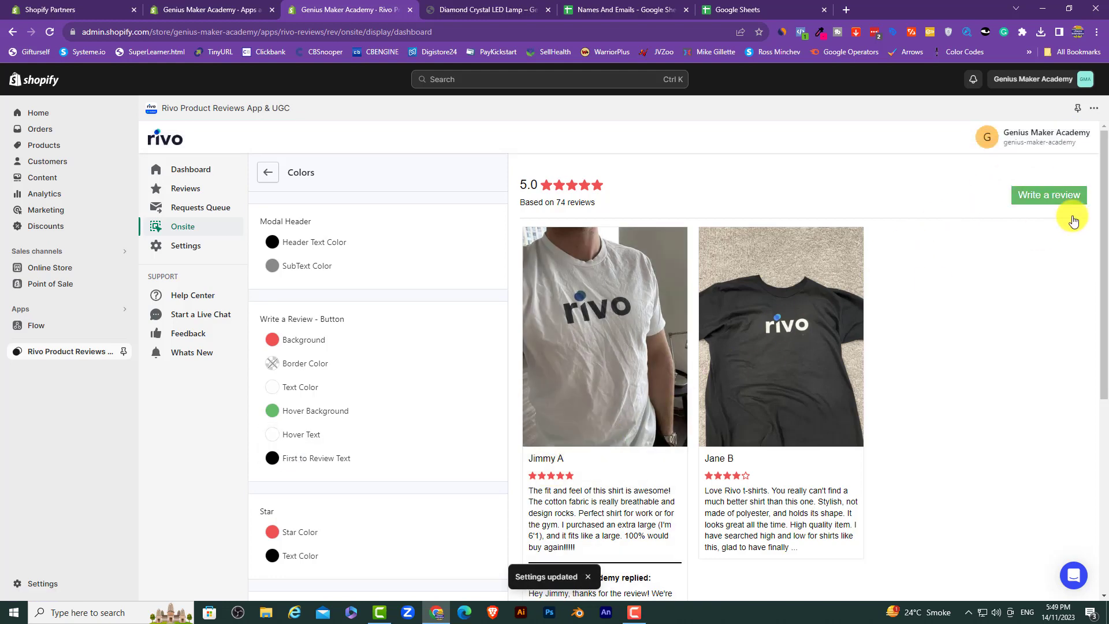
scroll(392, 460, "down", 6)
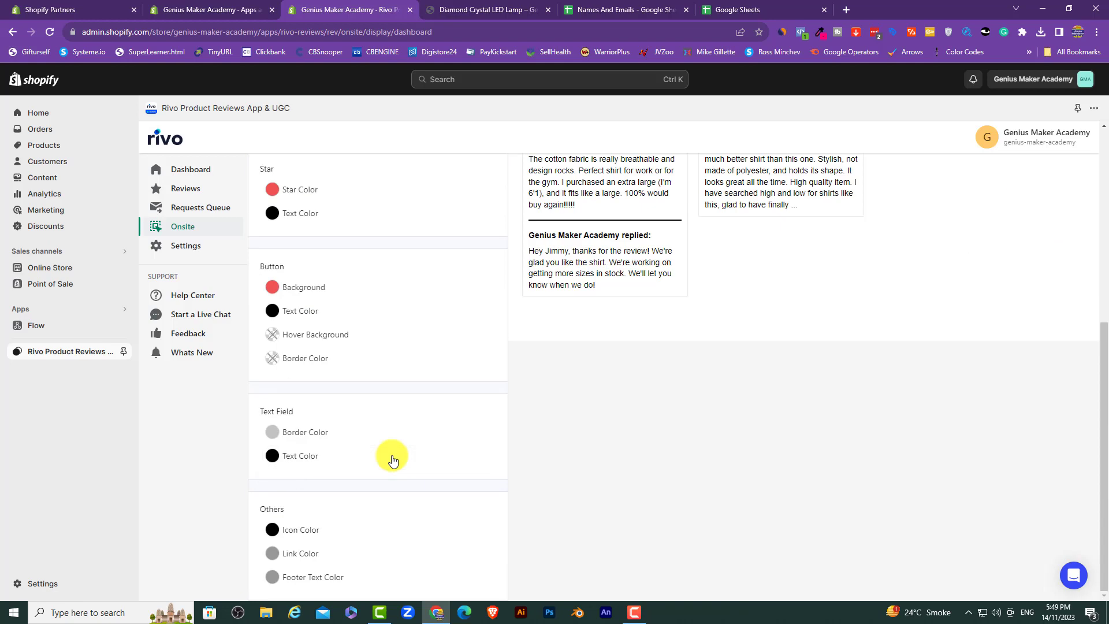
scroll(392, 460, "up", 6)
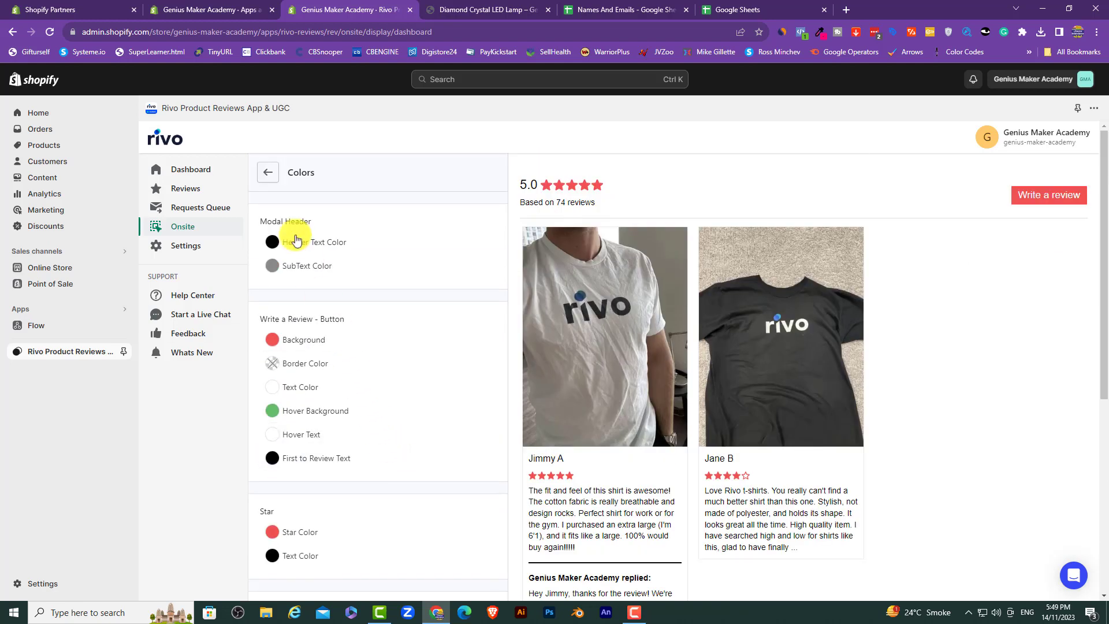
left_click(267, 174)
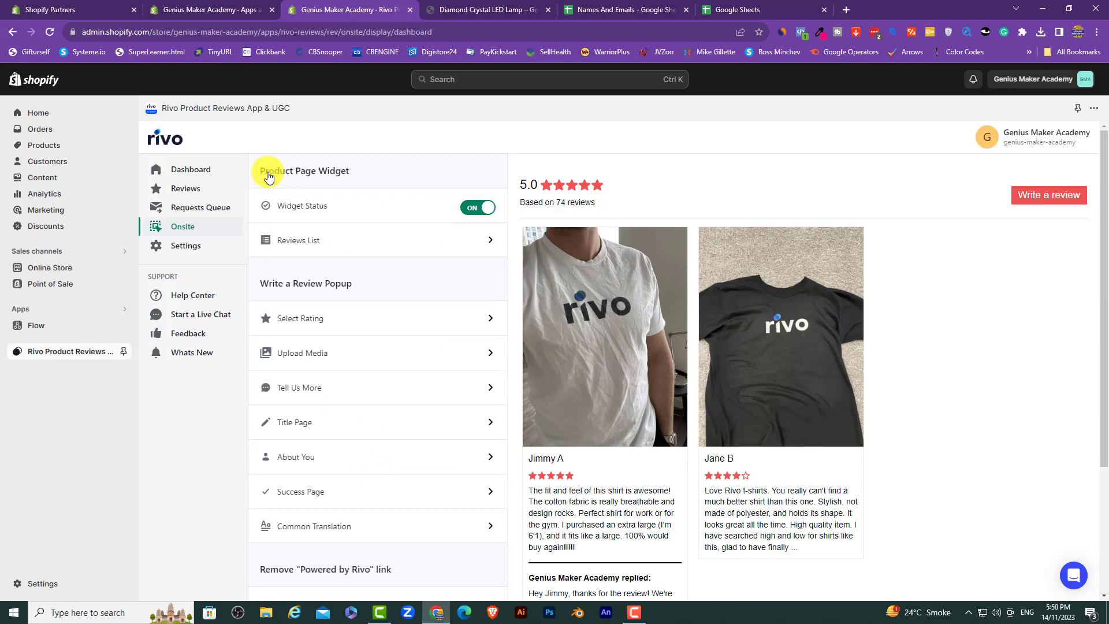
Step: Toggle 'Show review stars on product title' off and back on, then go to Settings
scroll(311, 247, "down", 3)
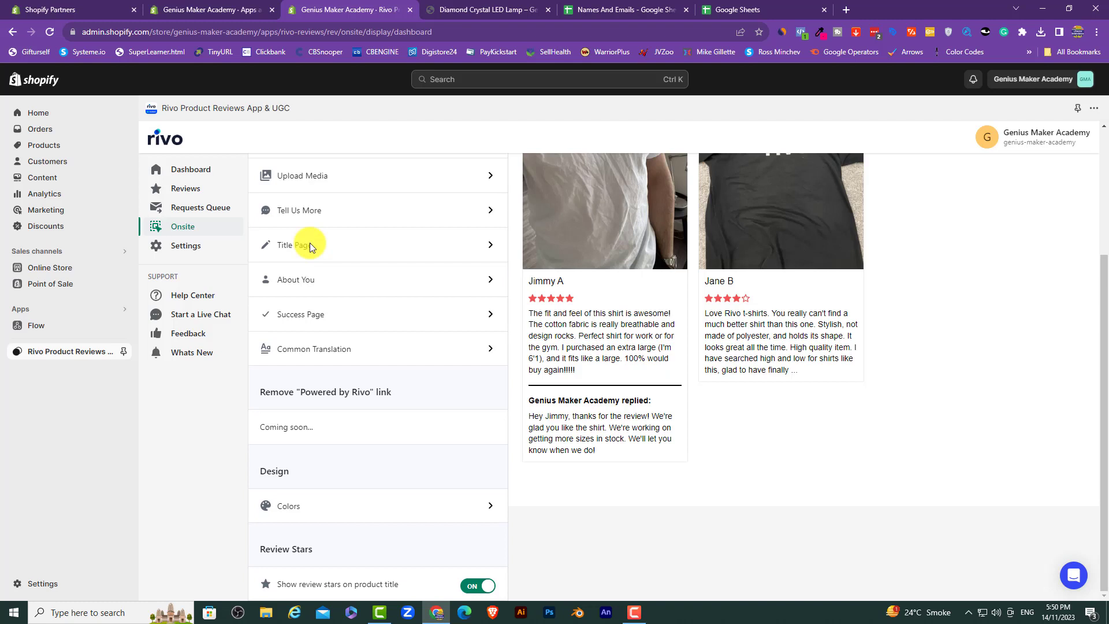
left_click(470, 586)
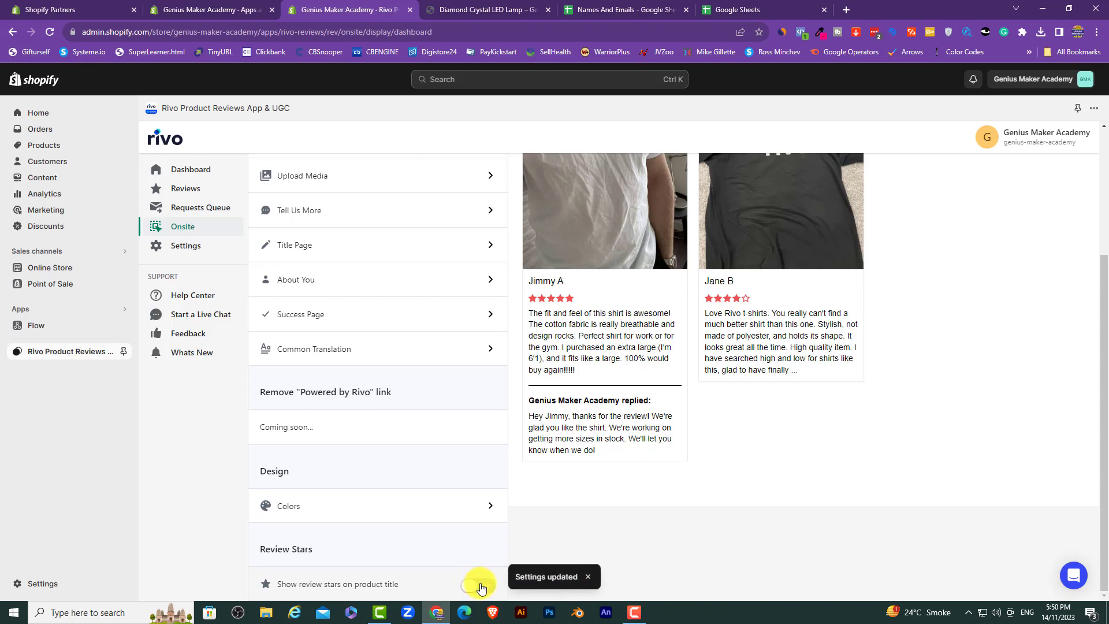
left_click(480, 586)
left_click(194, 247)
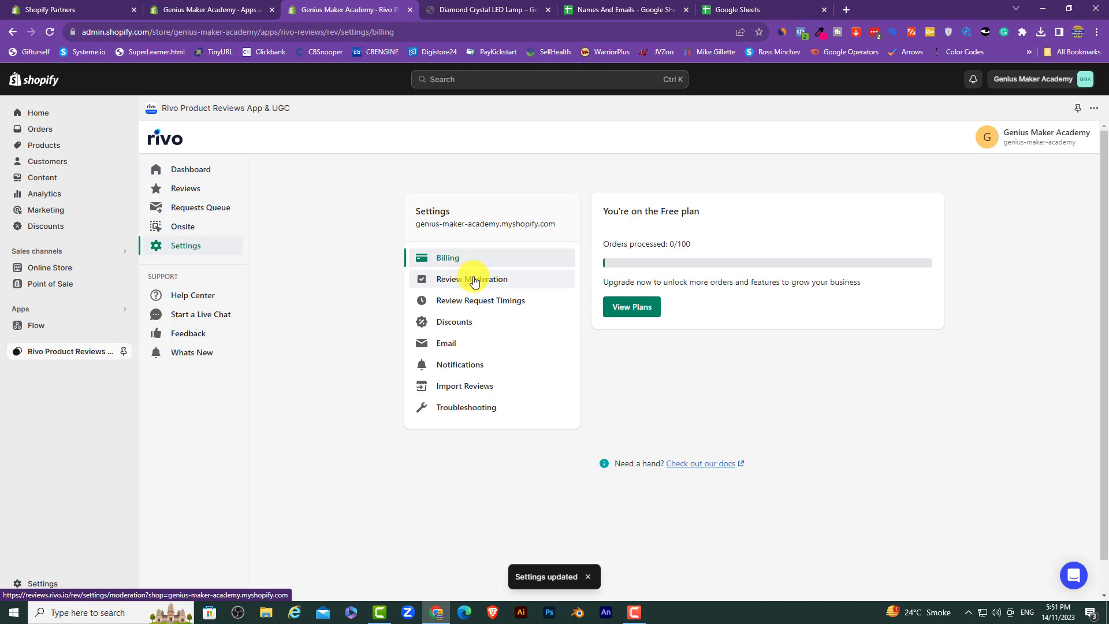
Step: Set Review Request Timings to 28 days for the first email and 14 for the second
left_click(474, 280)
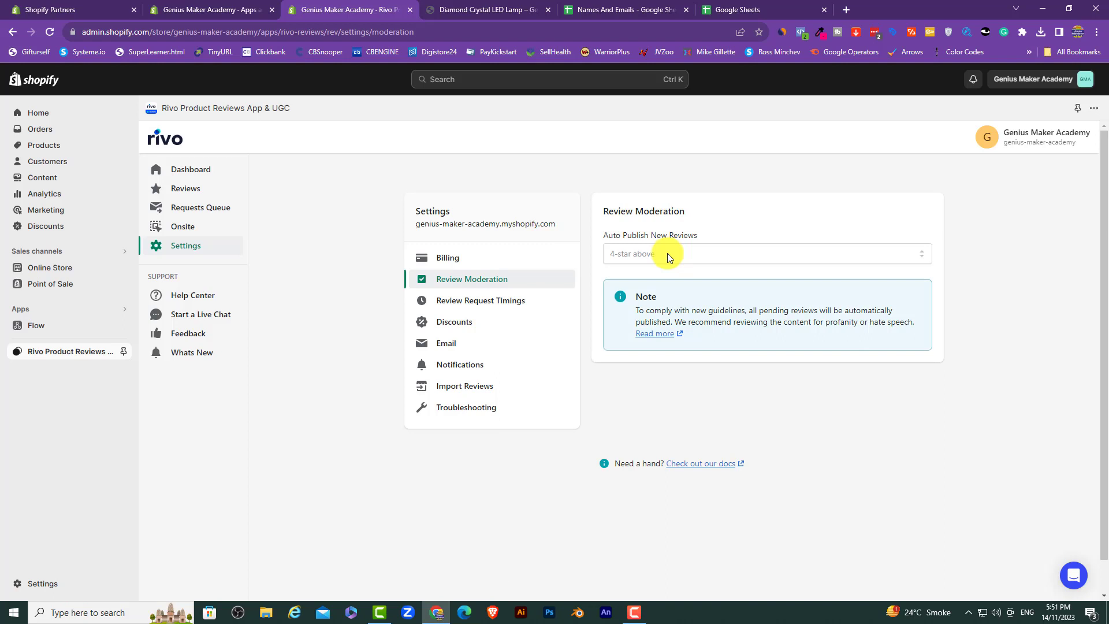
left_click(504, 305)
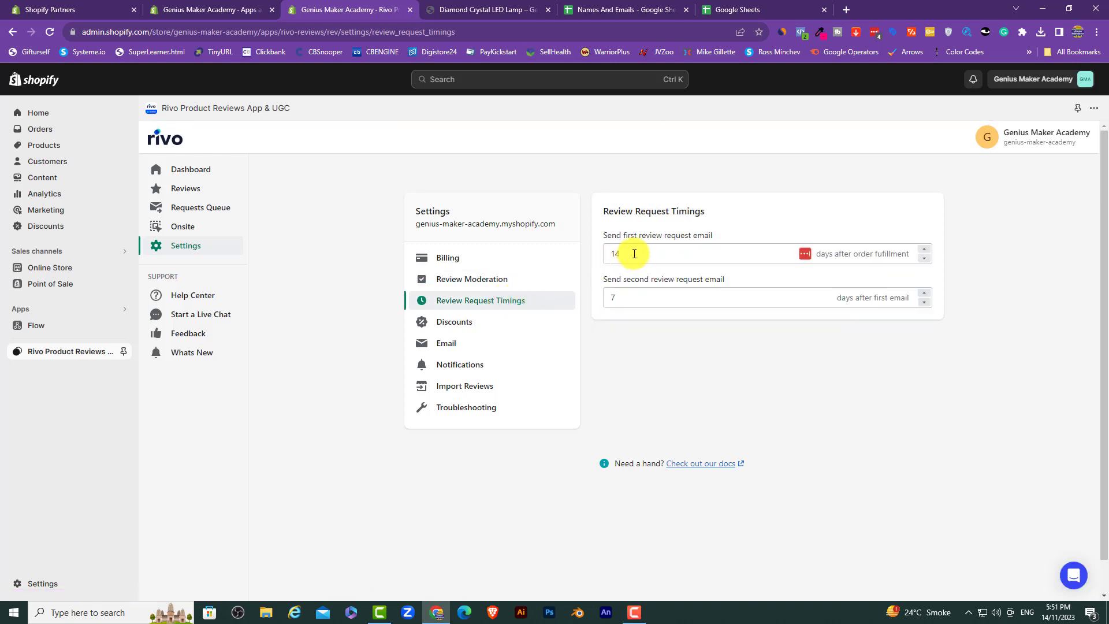
left_click_drag(632, 253, 606, 253)
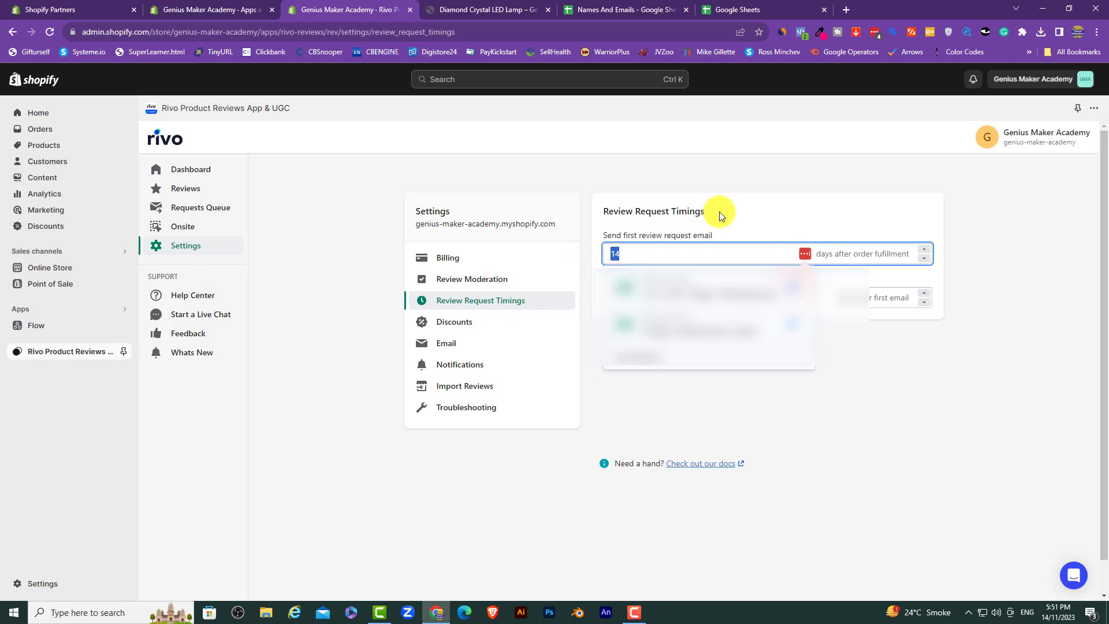
type("28")
left_click_drag(633, 296, 588, 297)
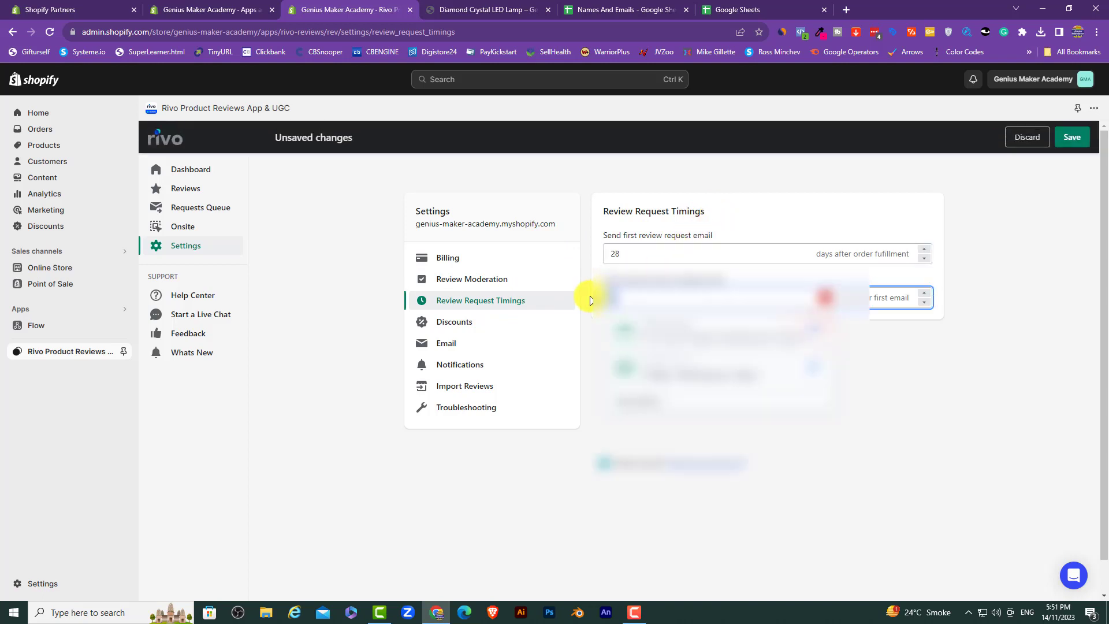
type("14")
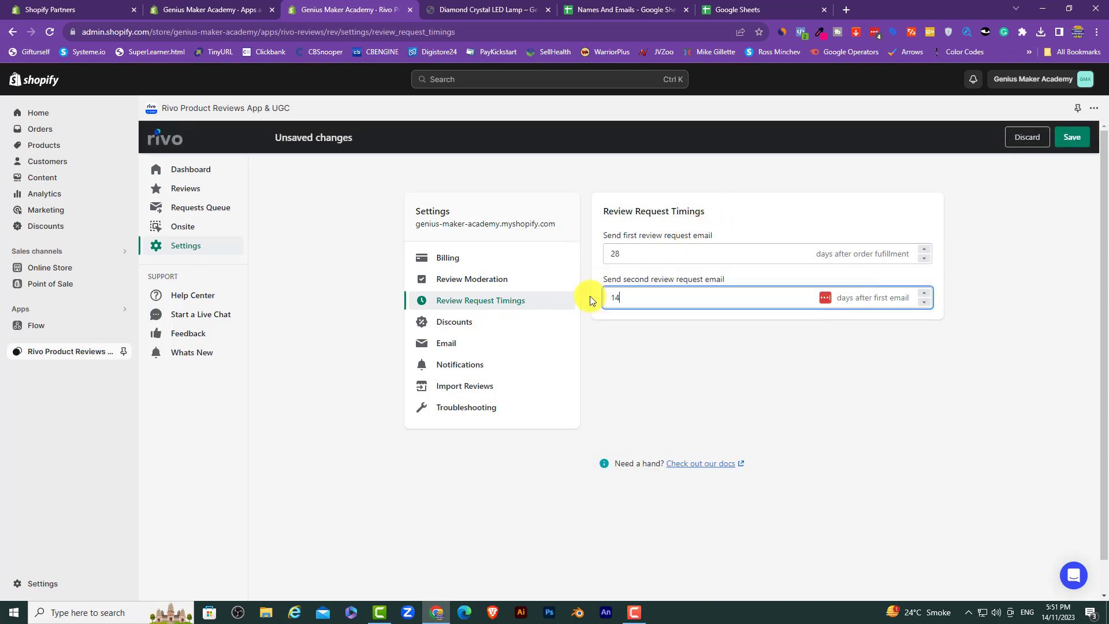
left_click(627, 372)
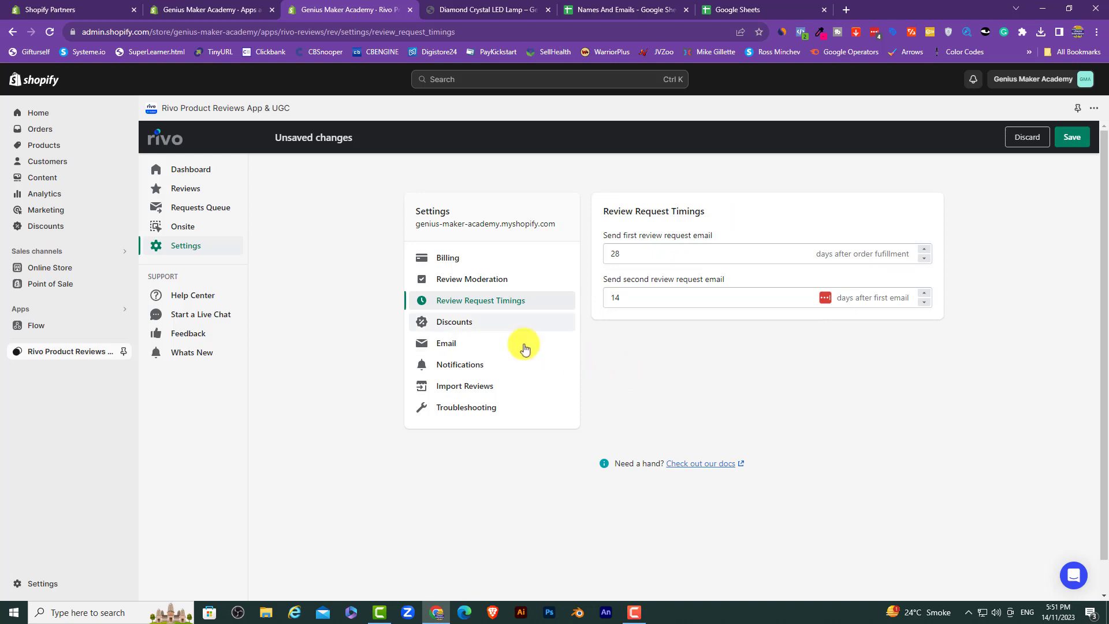
Step: Save the new request timings and open Discount Settings
left_click(447, 324)
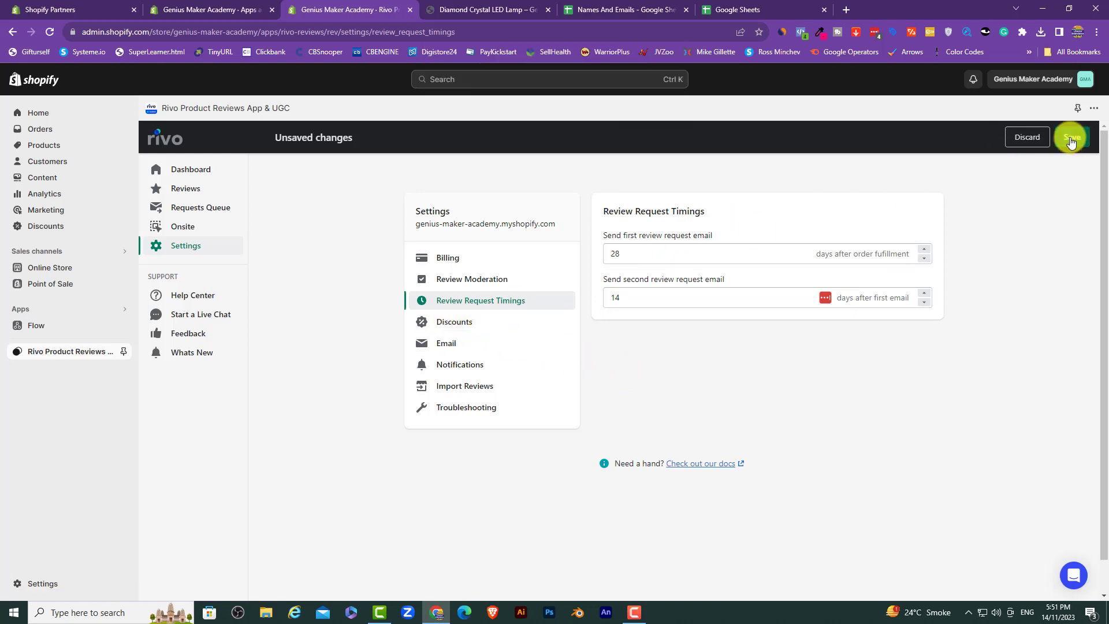
left_click(1070, 138)
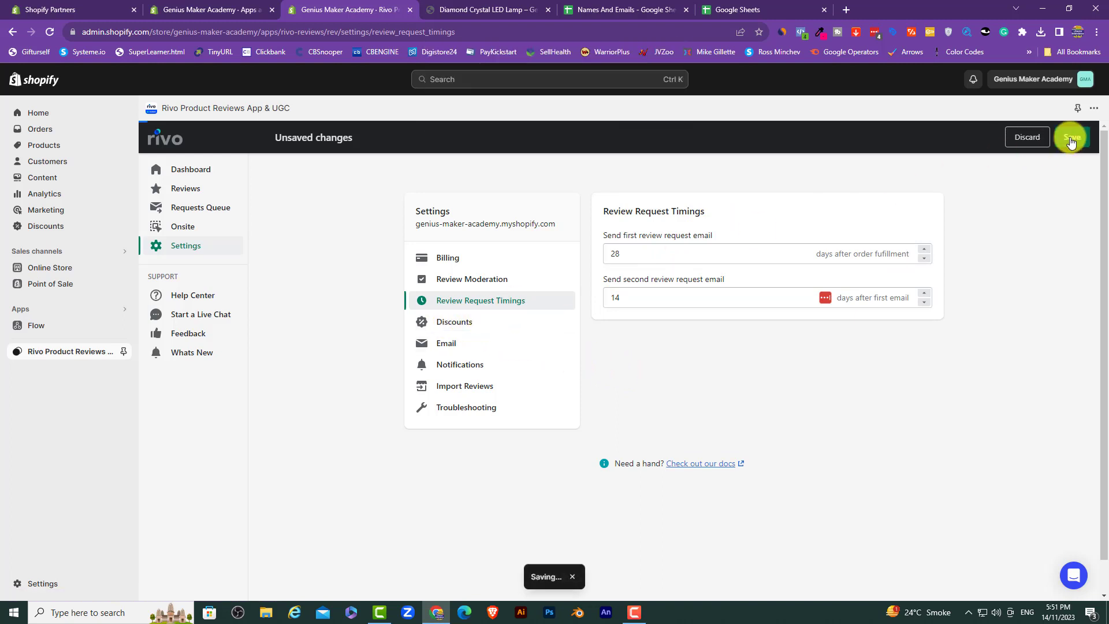
left_click(469, 325)
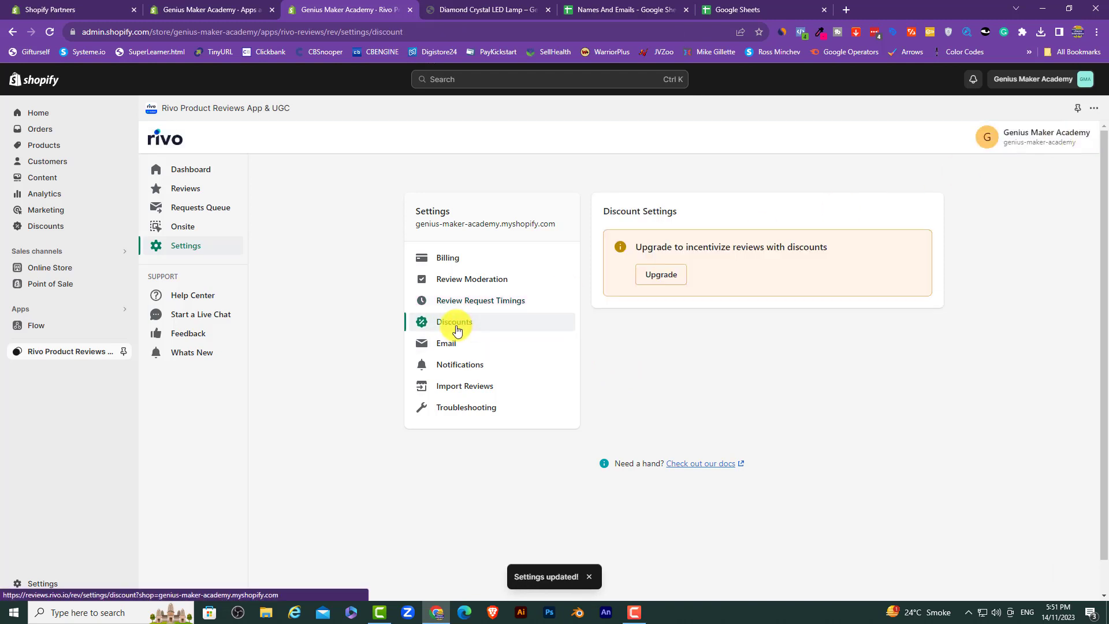
Step: Browse the Email, Notifications and Import Reviews settings, then press Sync Store under Troubleshooting
left_click(447, 345)
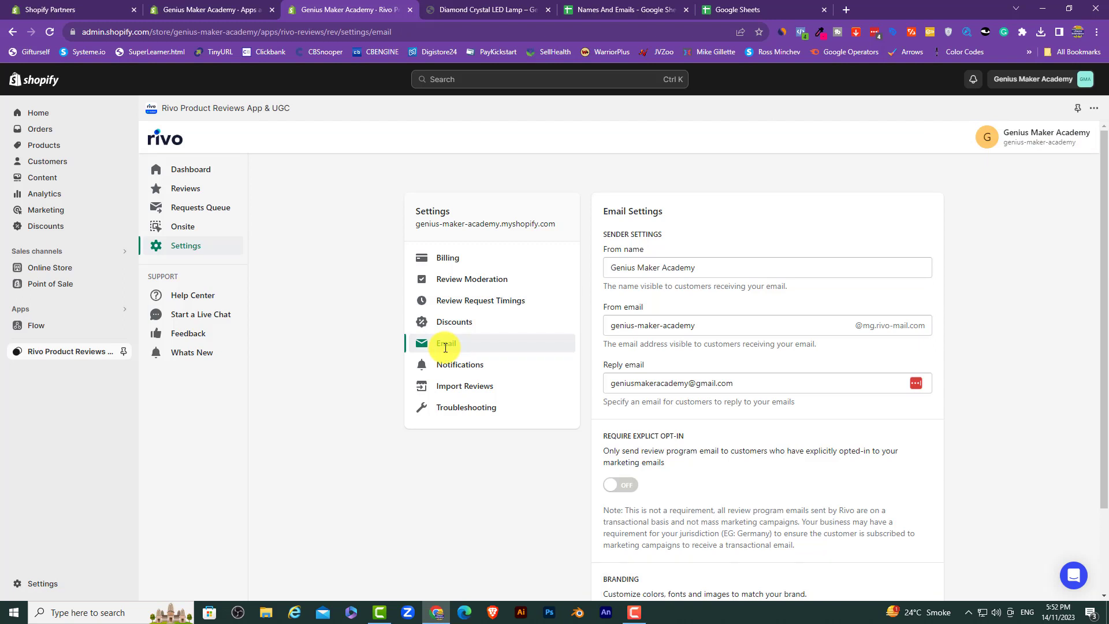
left_click(473, 366)
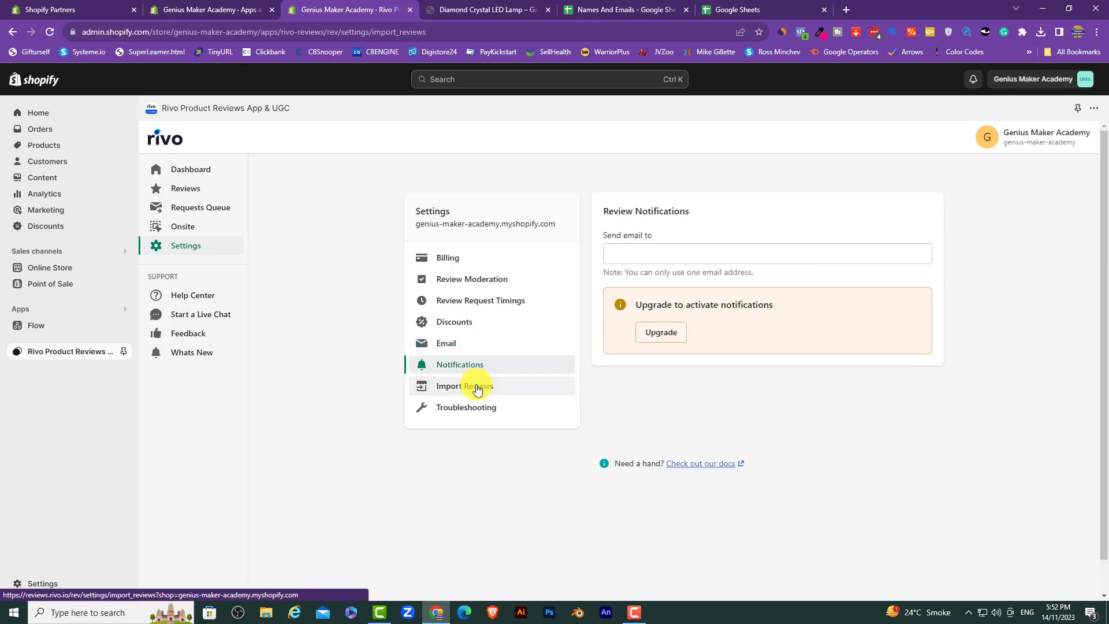
left_click(477, 388)
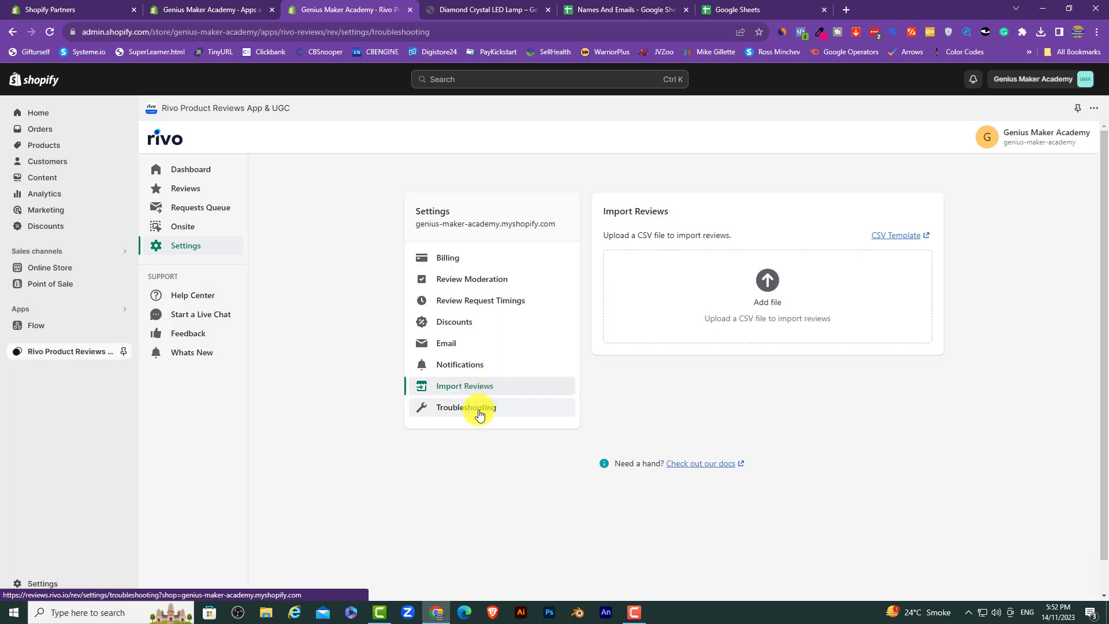
left_click(479, 411)
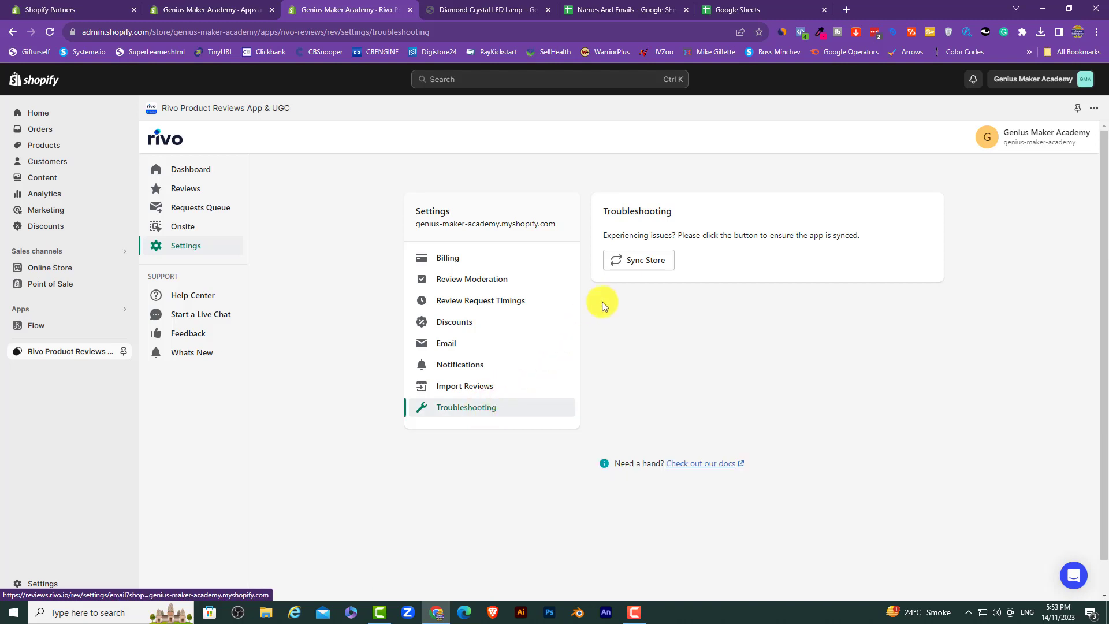
left_click(648, 265)
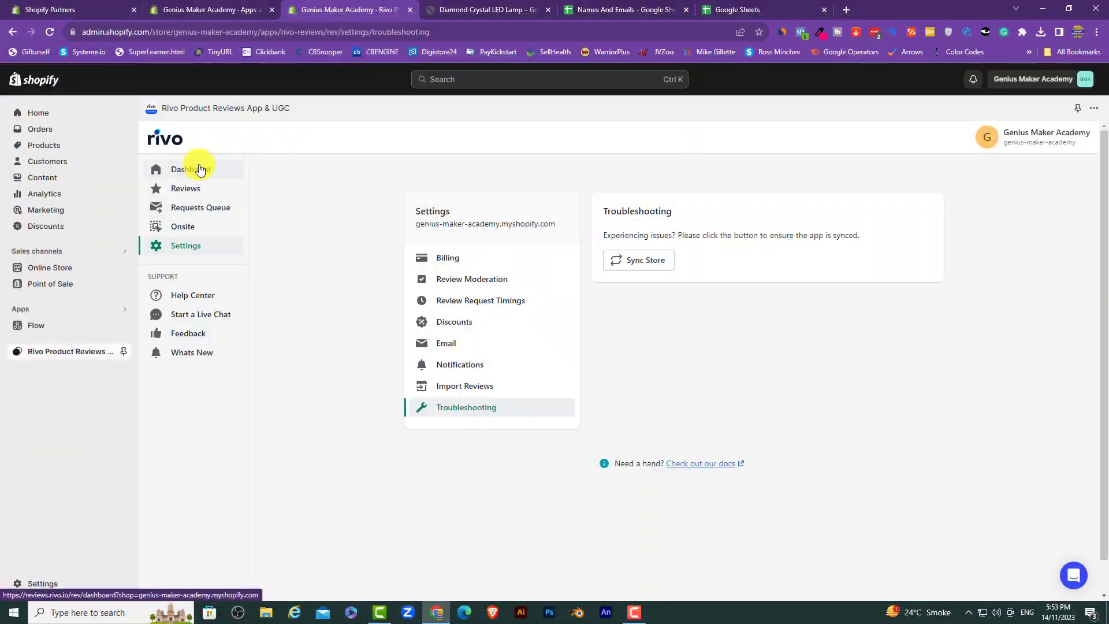
Step: Revisit the Dashboard and Onsite Reviews List settings, then return to the widget settings list
left_click(199, 169)
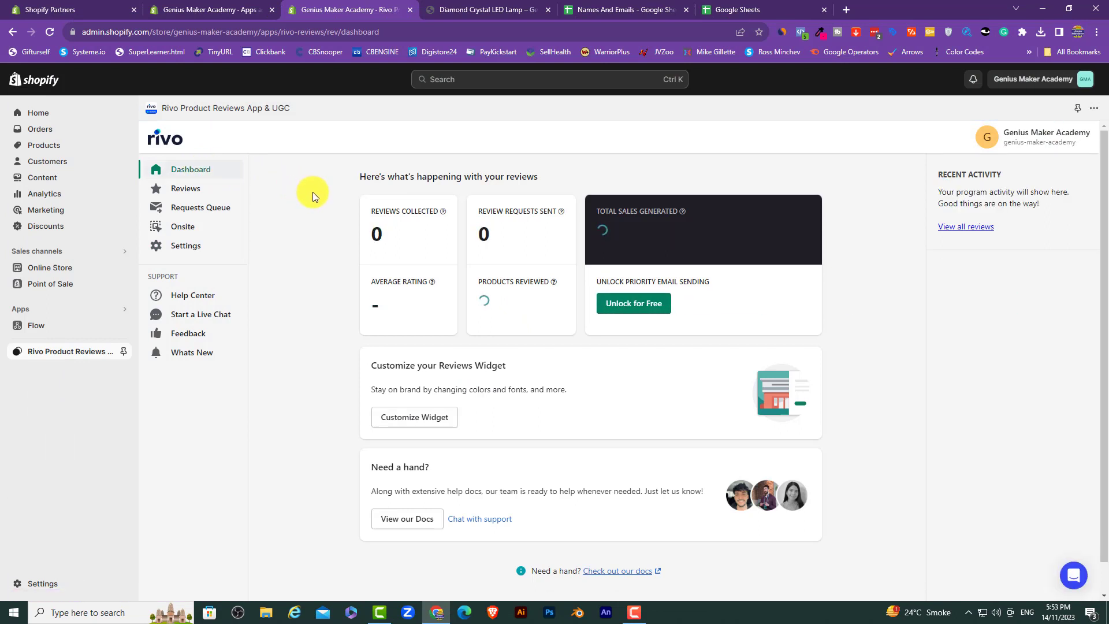
left_click(181, 227)
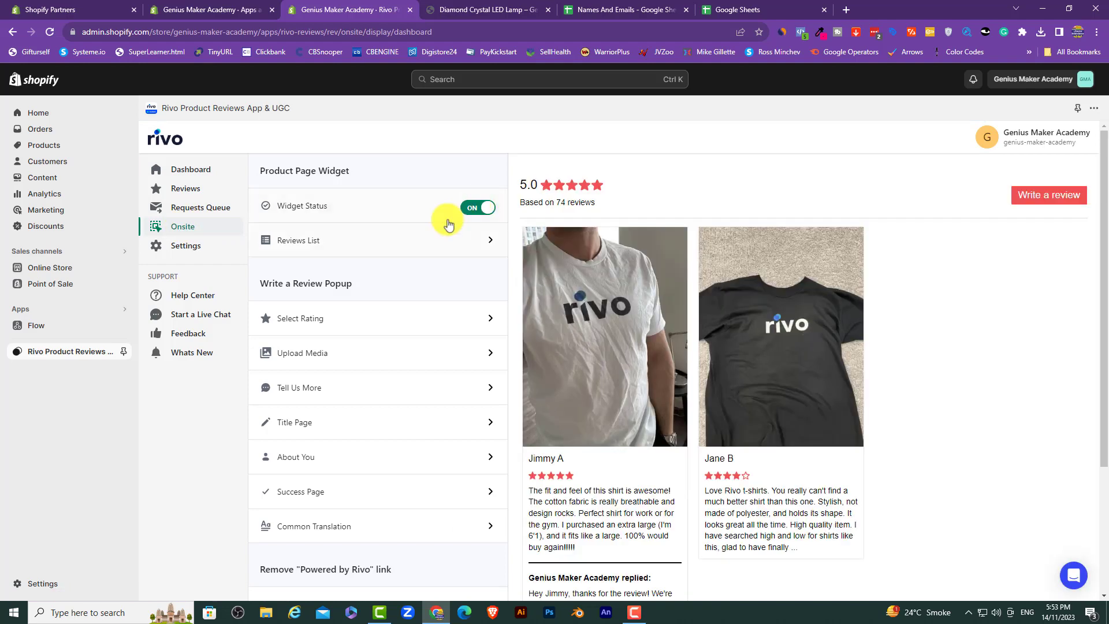
left_click(424, 239)
scroll(311, 299, "down", 6)
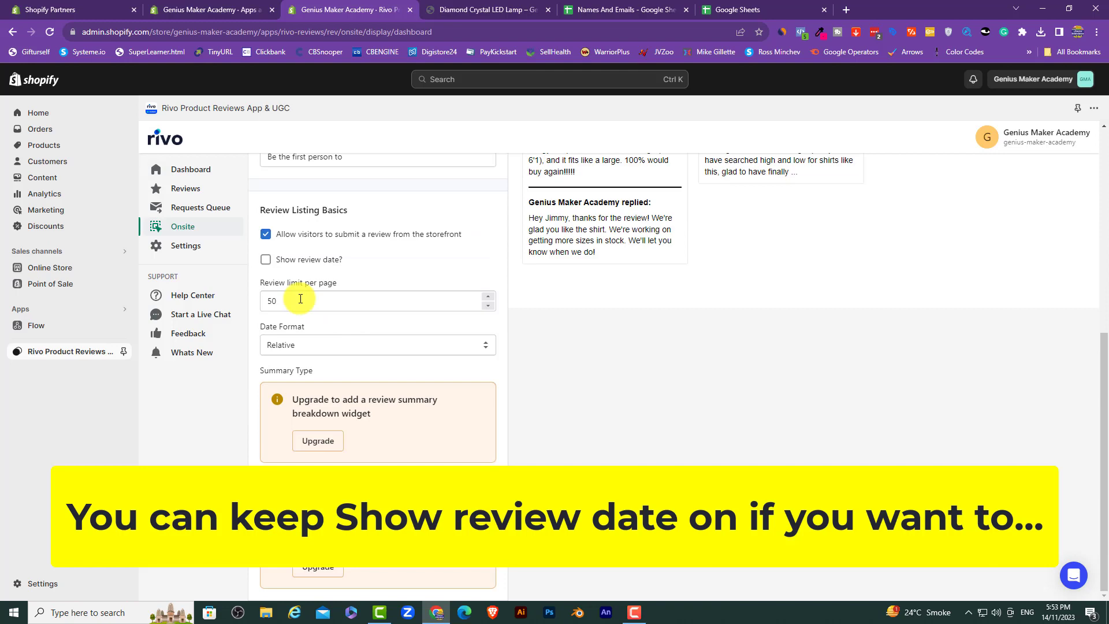
scroll(317, 255, "up", 6)
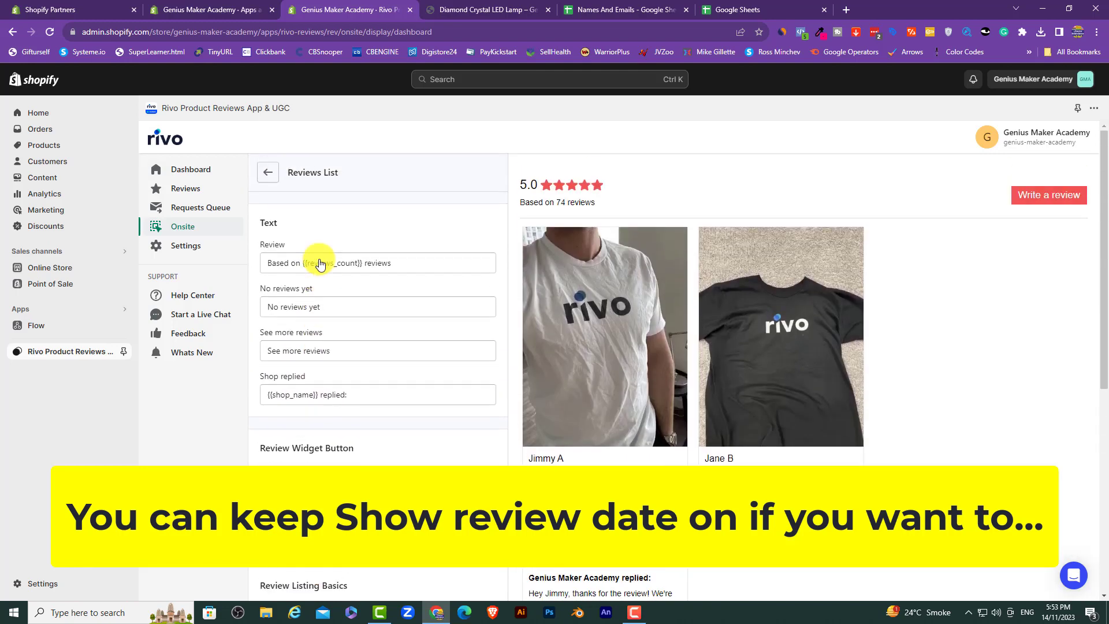
left_click(270, 174)
scroll(339, 408, "down", 3)
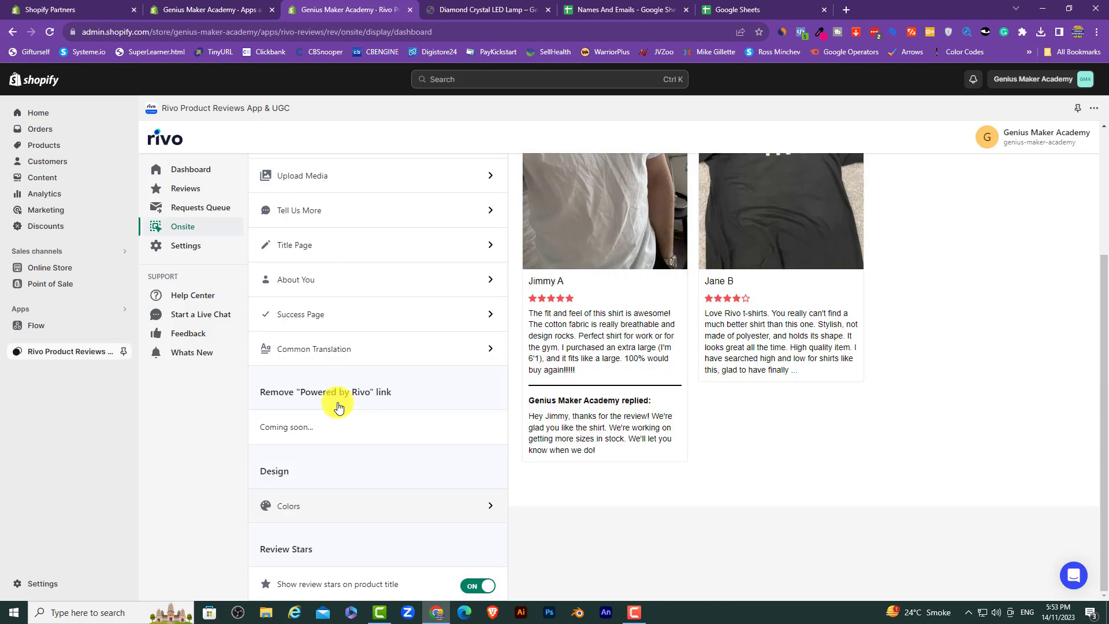
scroll(338, 407, "up", 3)
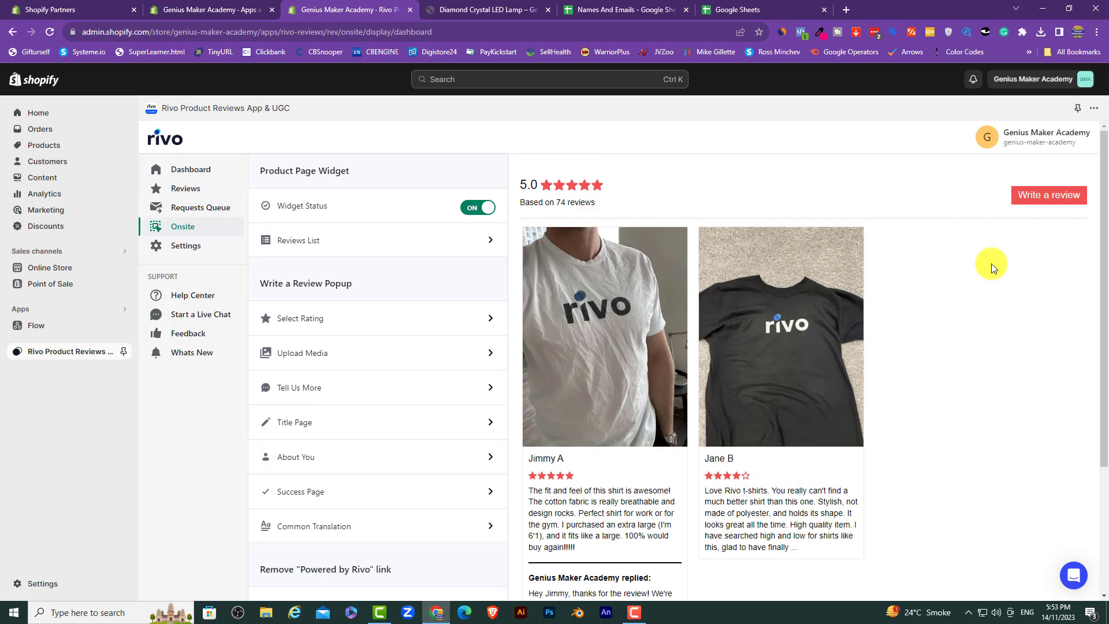
scroll(991, 263, "down", 3)
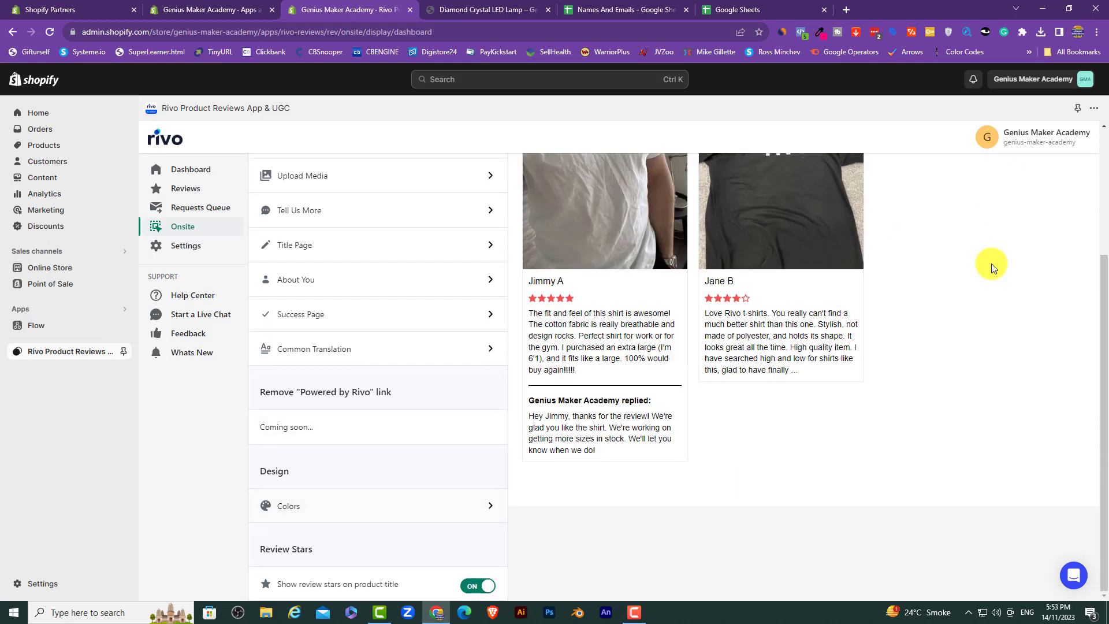
scroll(991, 263, "up", 3)
Step: Run Sync Store again from Settings > Troubleshooting until it reports a successful sync
left_click(203, 247)
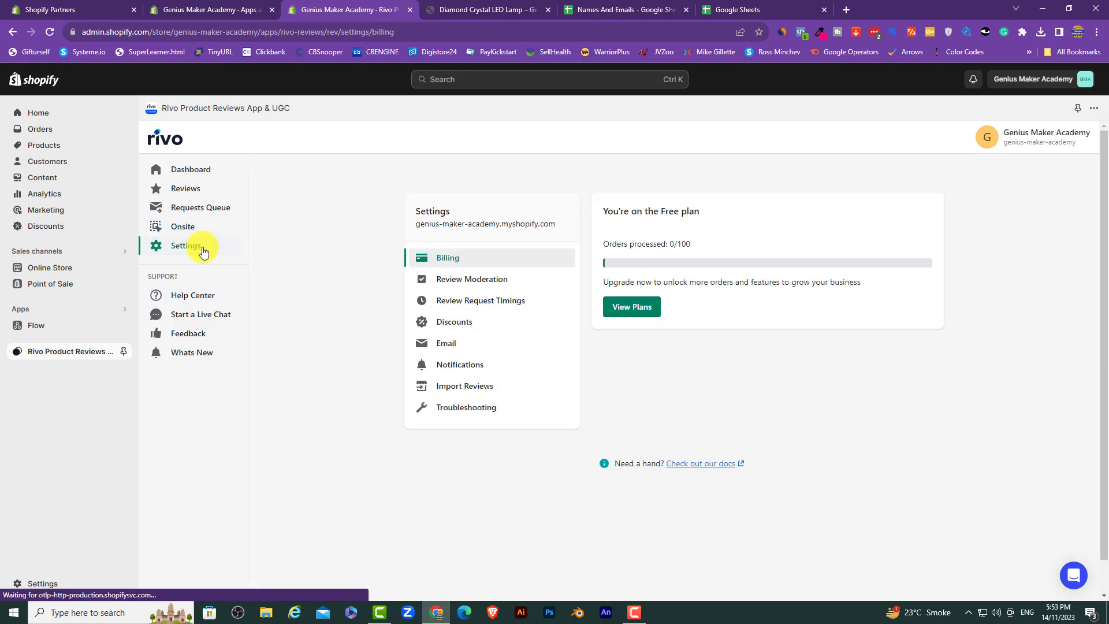
left_click(463, 412)
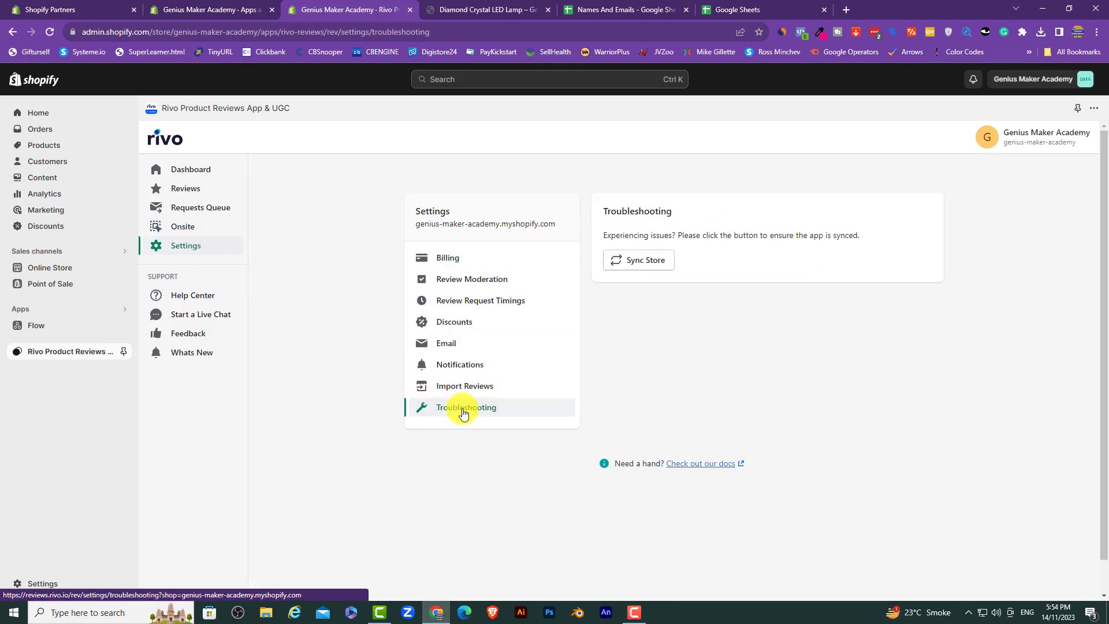
left_click(644, 260)
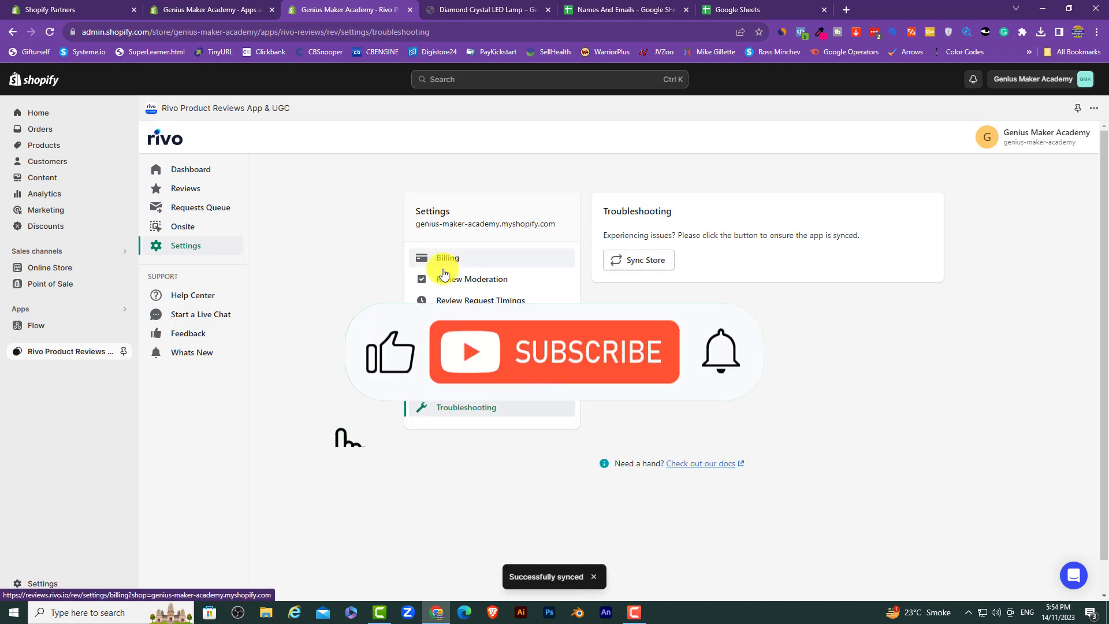
Step: Reload the Diamond Crystal LED Lamp product page in the storefront
left_click(478, 5)
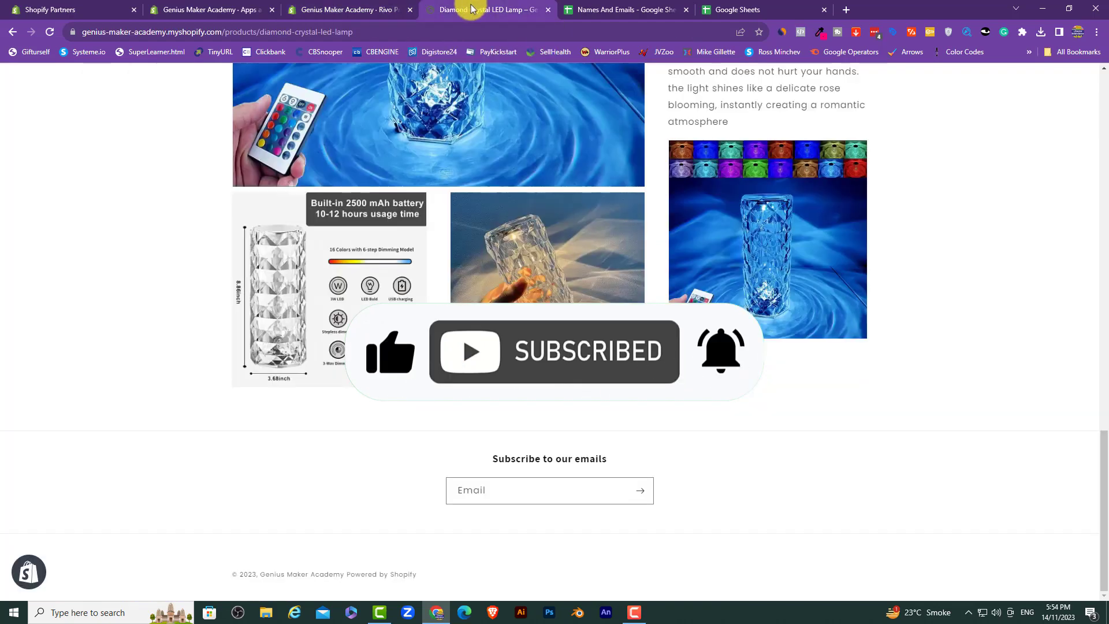
right_click(184, 160)
left_click(214, 194)
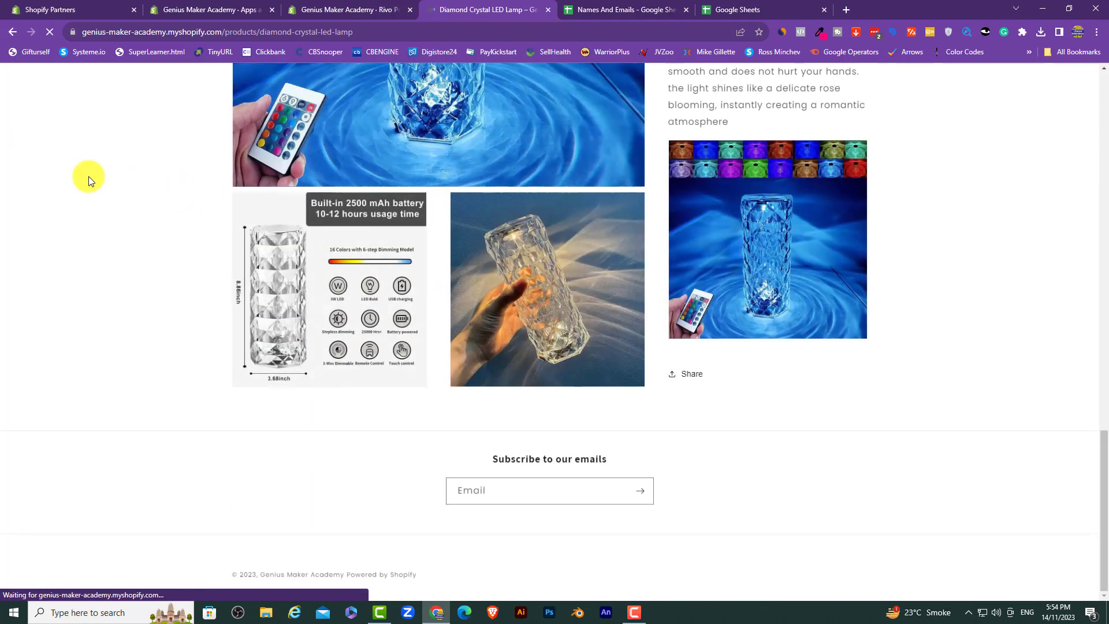
scroll(587, 366, "down", 3)
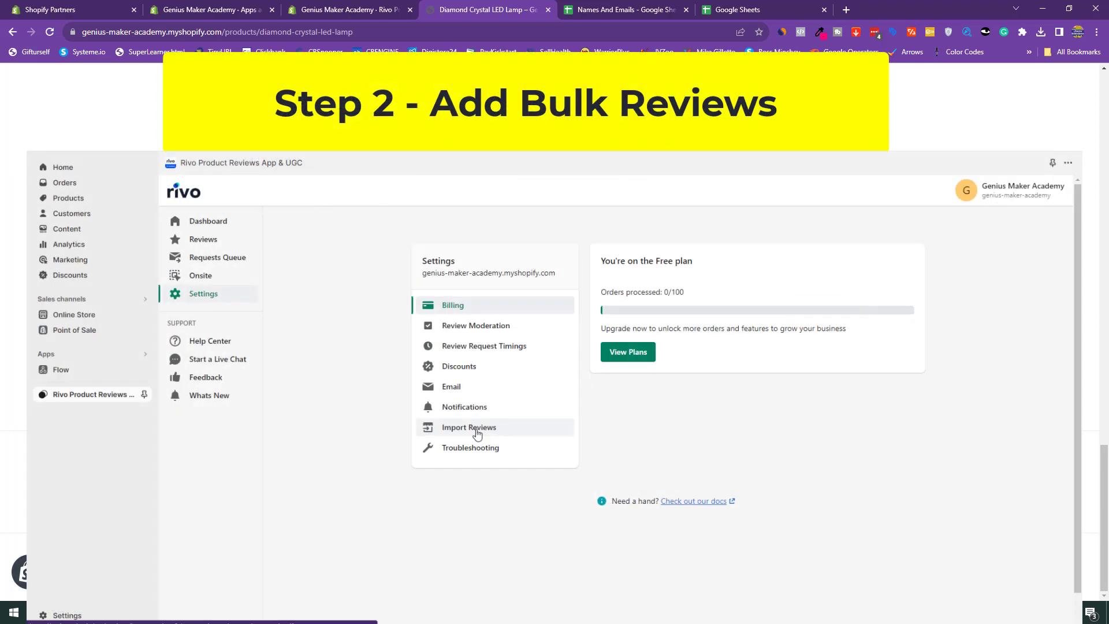
Step: Add the Foldable Stool reviews CSV on Rivo's Import Reviews page
left_click(477, 425)
left_click(750, 358)
double_click(156, 184)
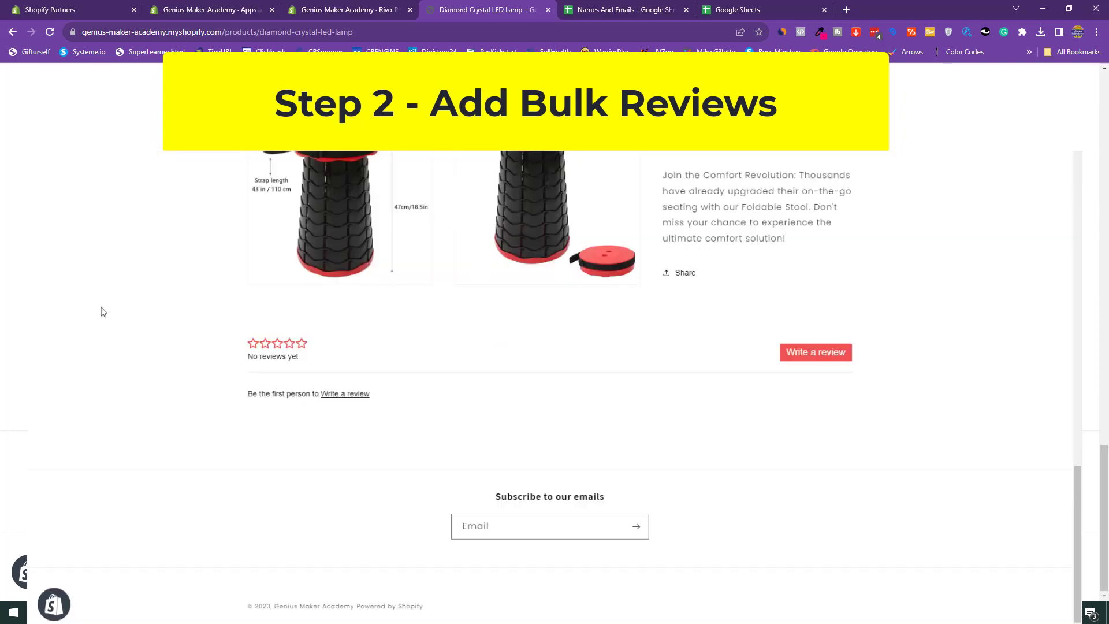
scroll(158, 260, "down", 10)
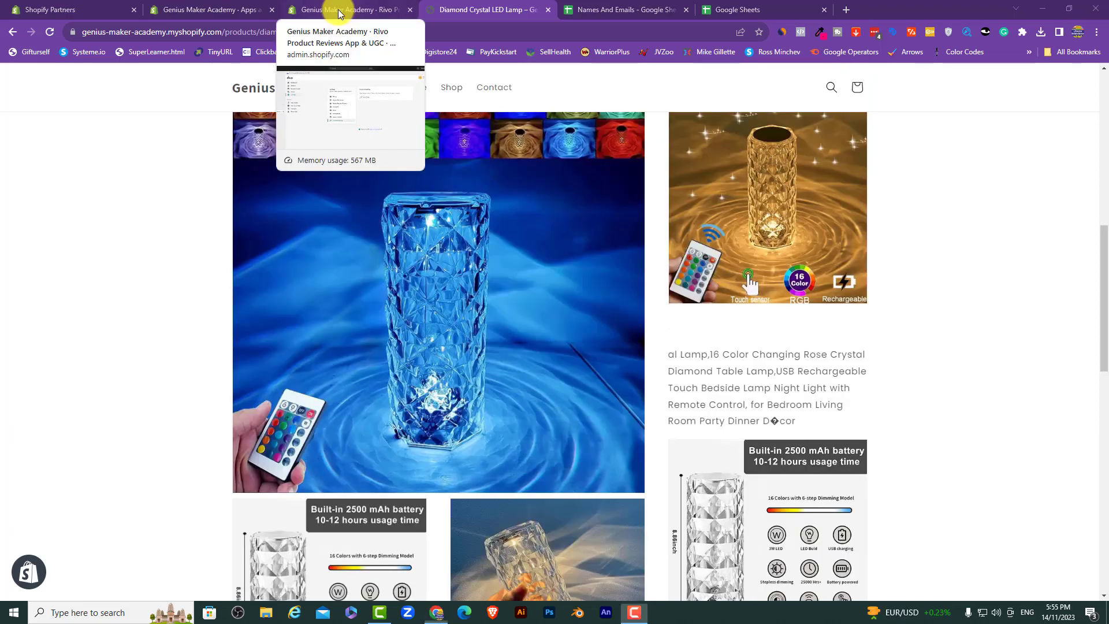
Step: Go from admin Home through Apps to Rivo Product Reviews' Settings > Import Reviews
left_click(339, 11)
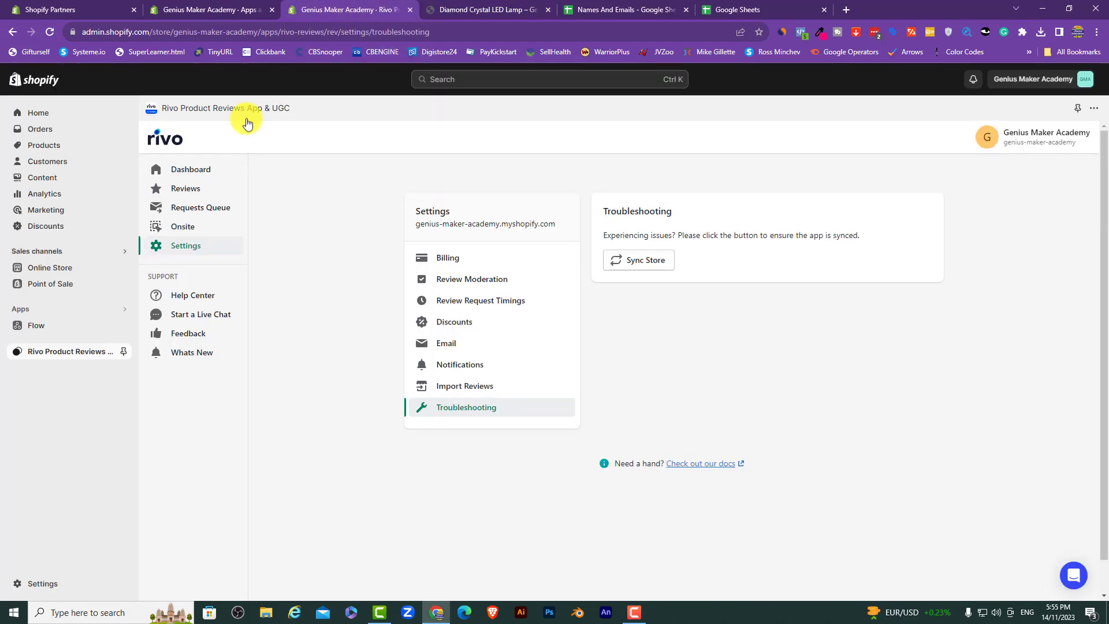
left_click(31, 115)
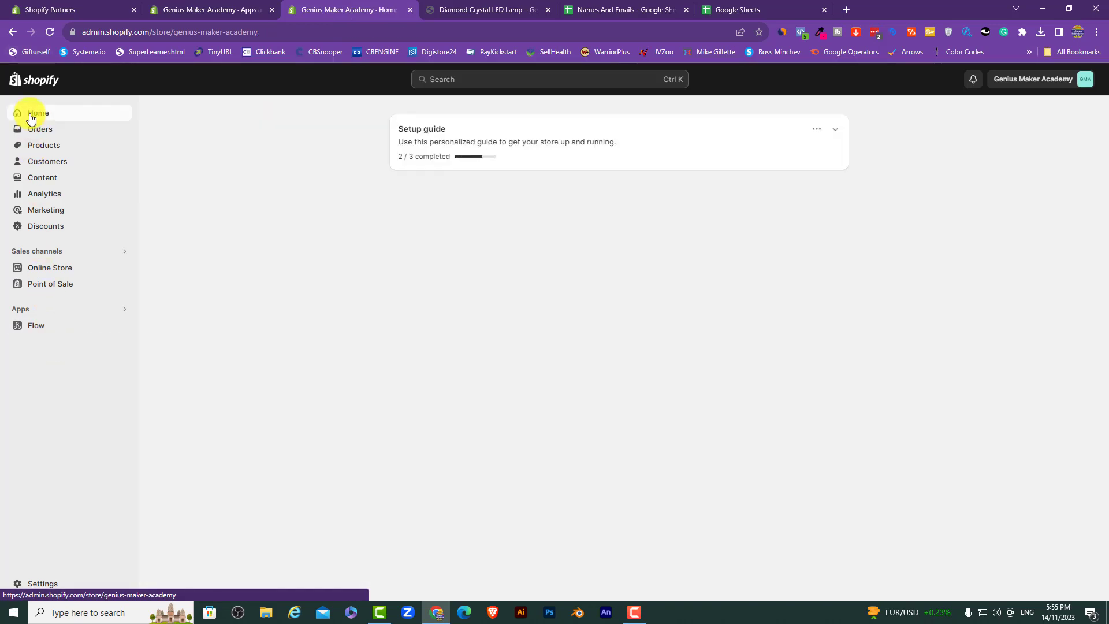
left_click(107, 311)
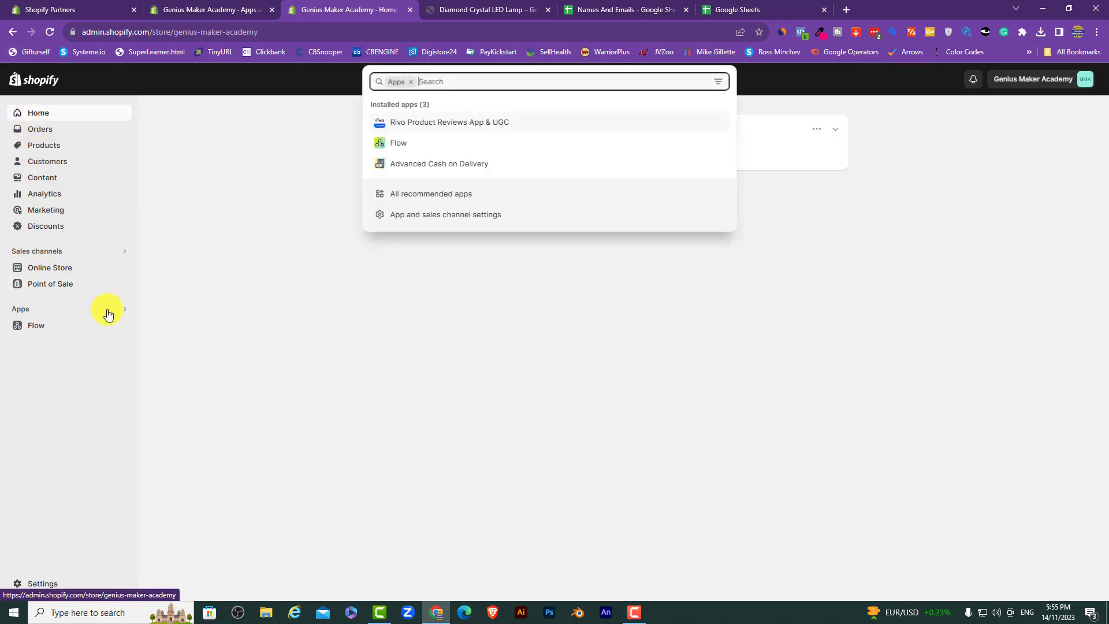
left_click(411, 122)
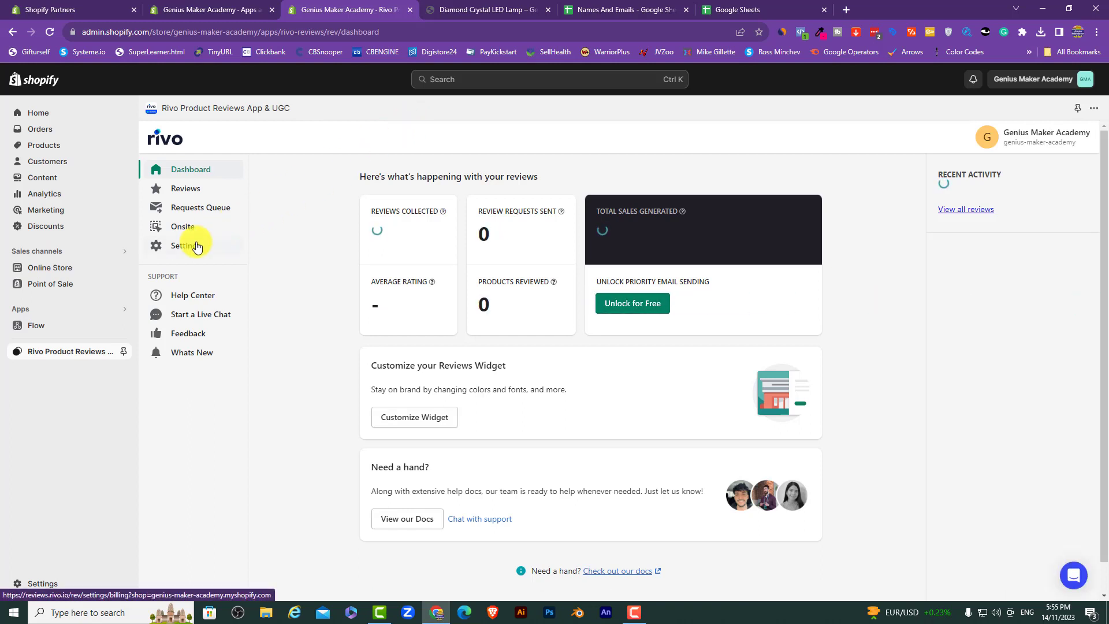
left_click(195, 246)
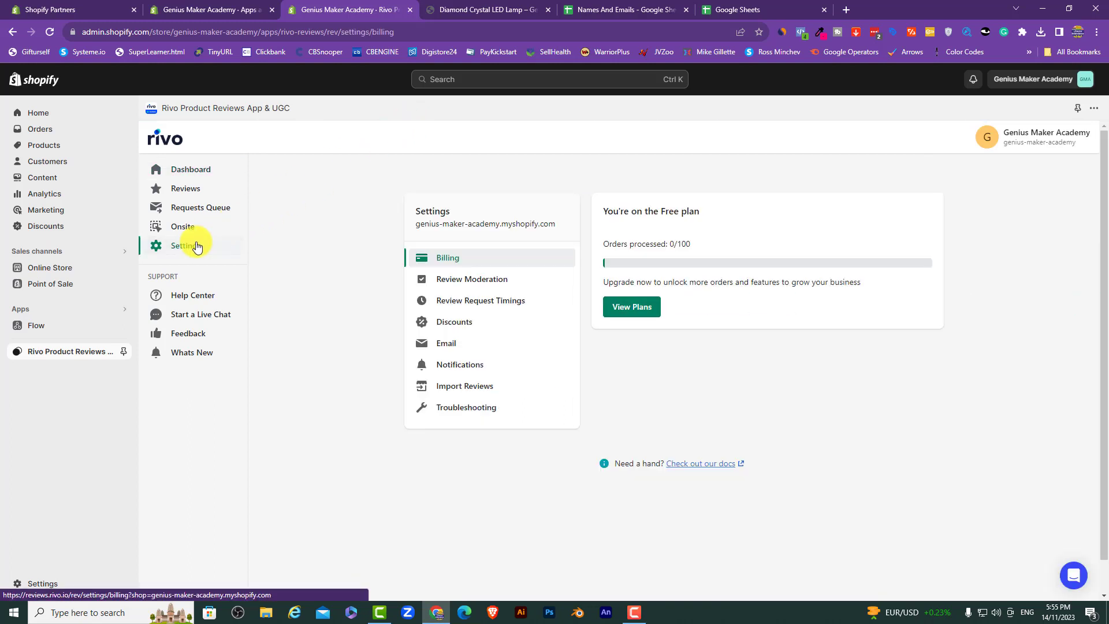
left_click(481, 387)
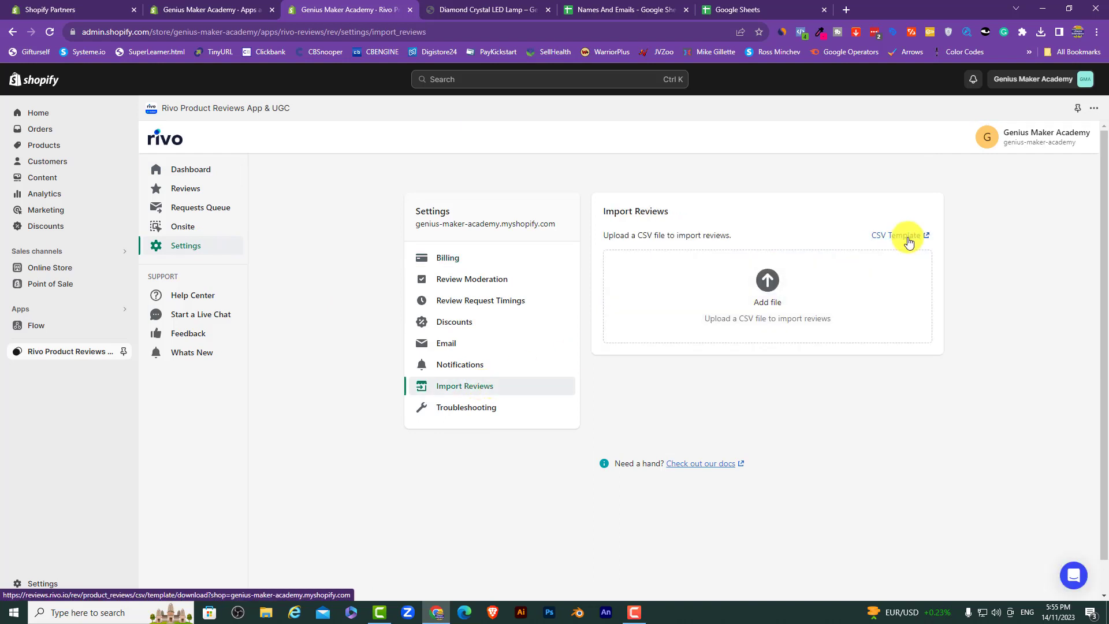
Step: Download Rivo's reviews_template.csv, confirm it in Downloads, and switch to Google Sheets
left_click(896, 236)
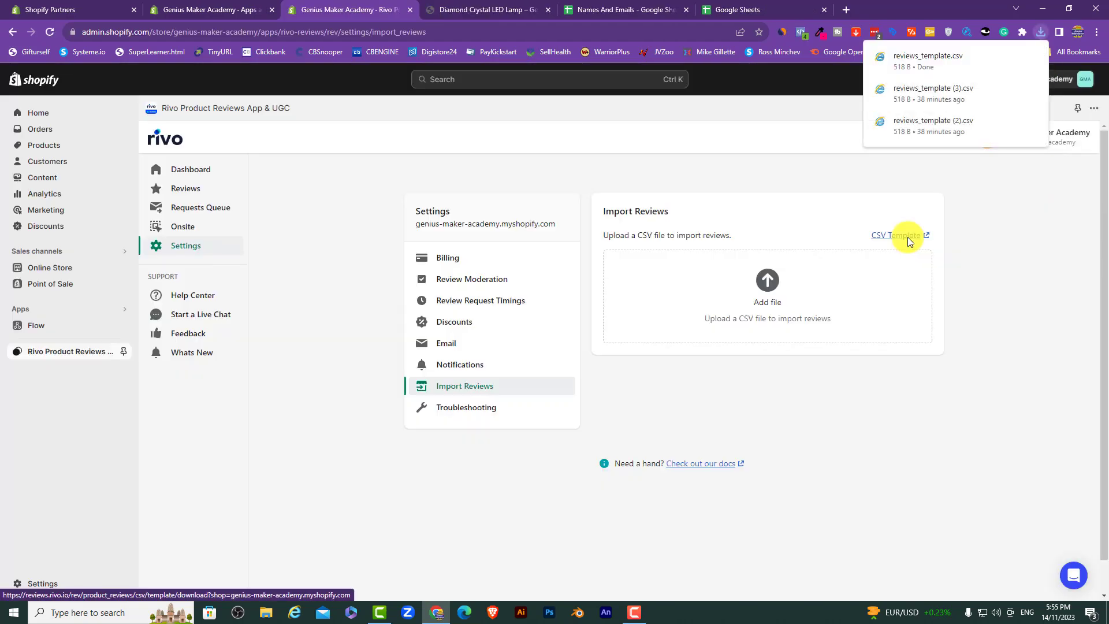
left_click(1013, 56)
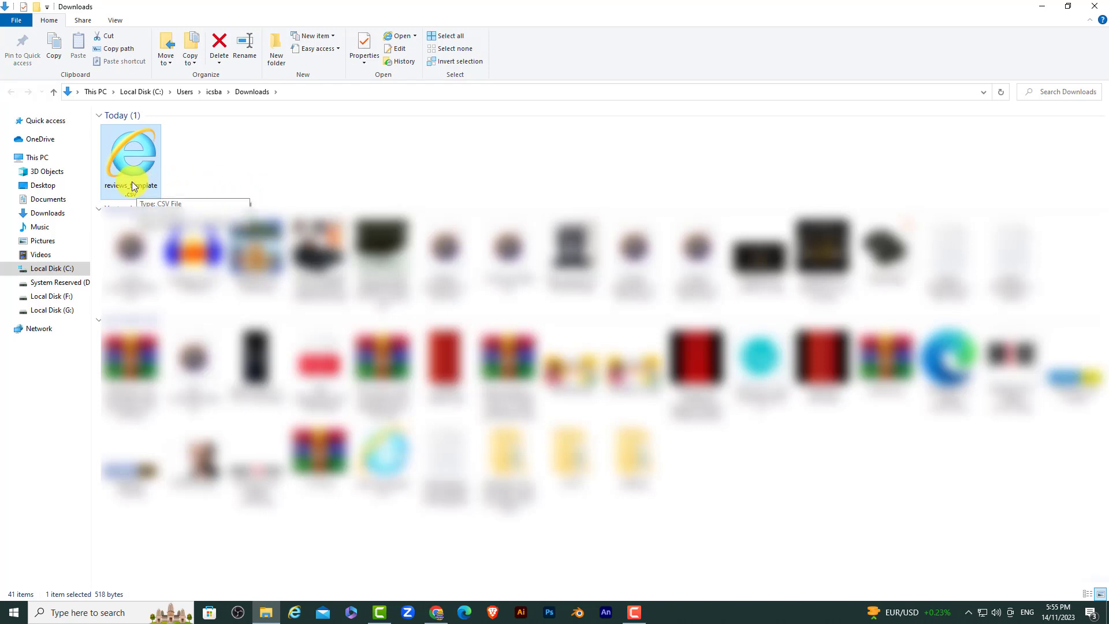
left_click(1094, 6)
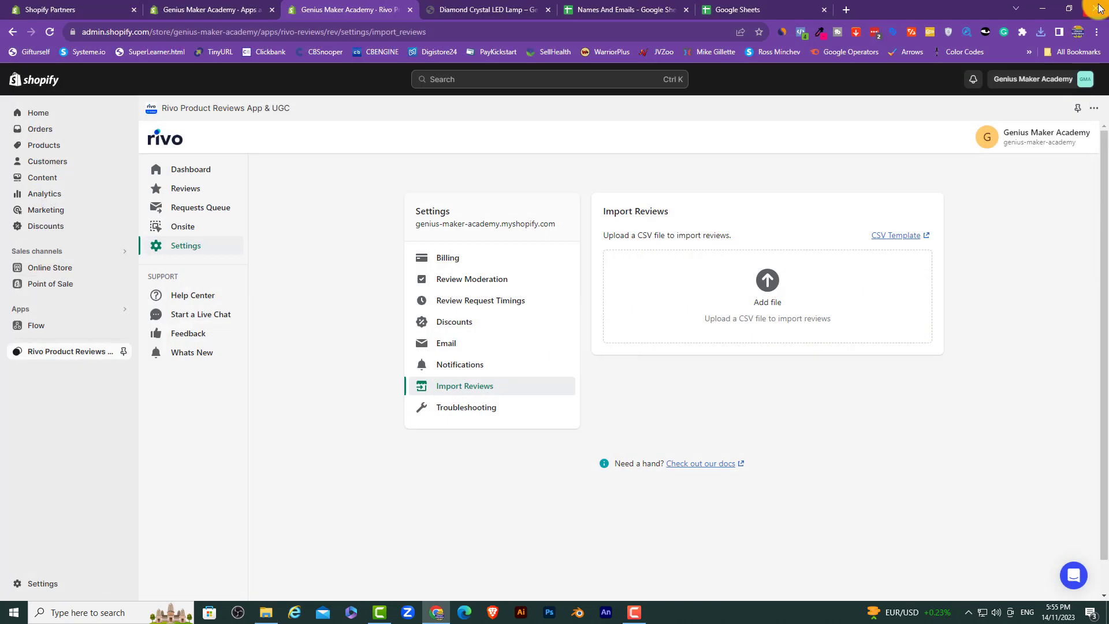
left_click(754, 9)
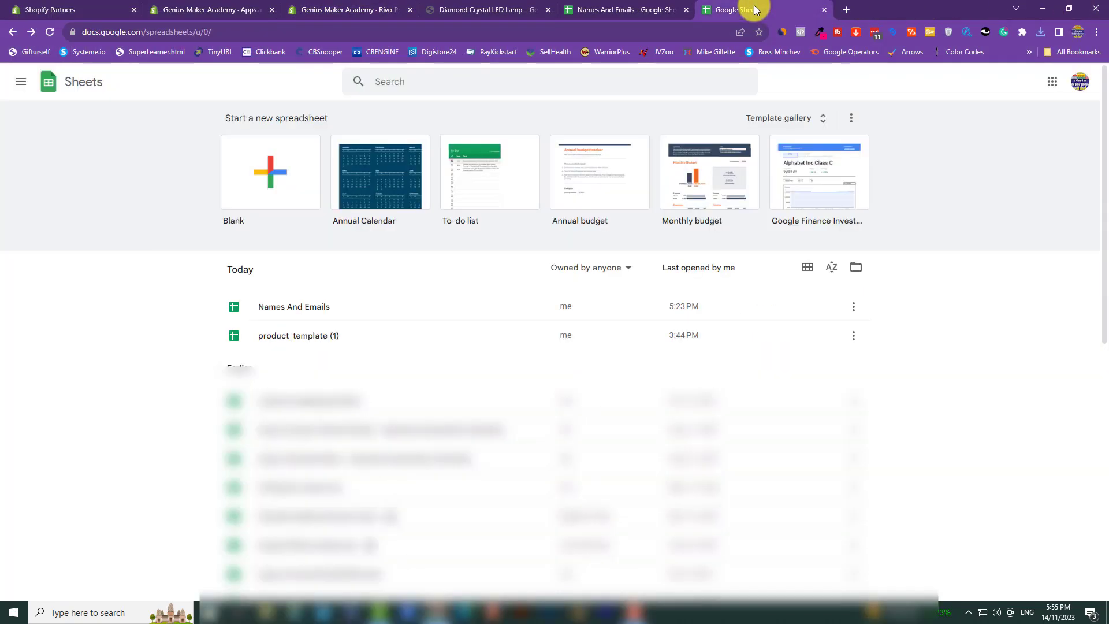
Step: Upload reviews_template.csv from Downloads into Google Sheets through File > Open
left_click(283, 179)
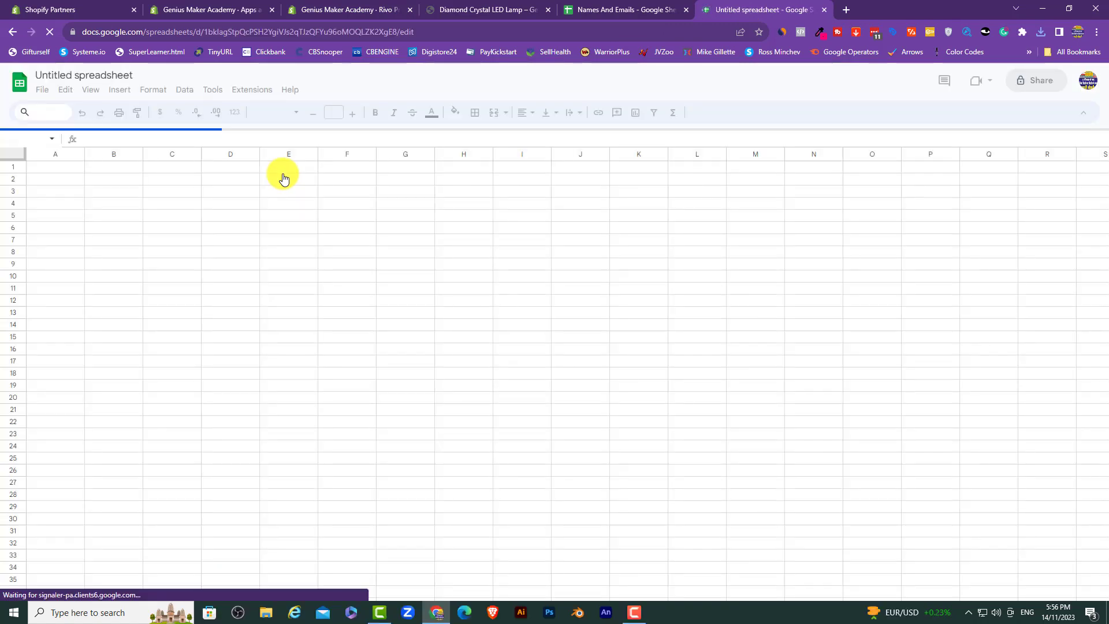
left_click(43, 91)
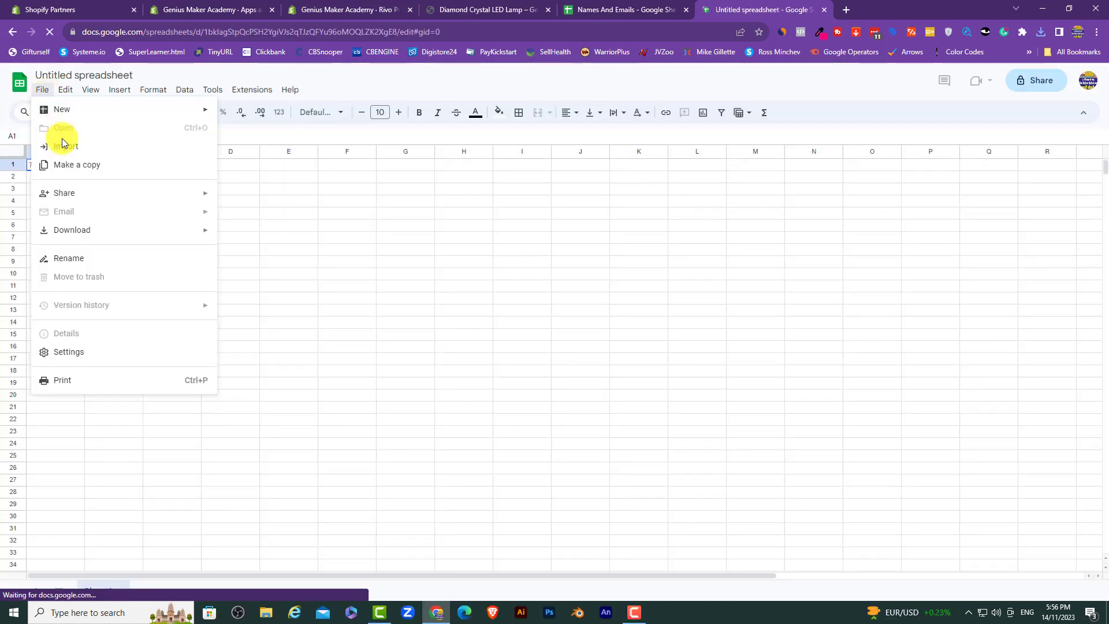
left_click(84, 127)
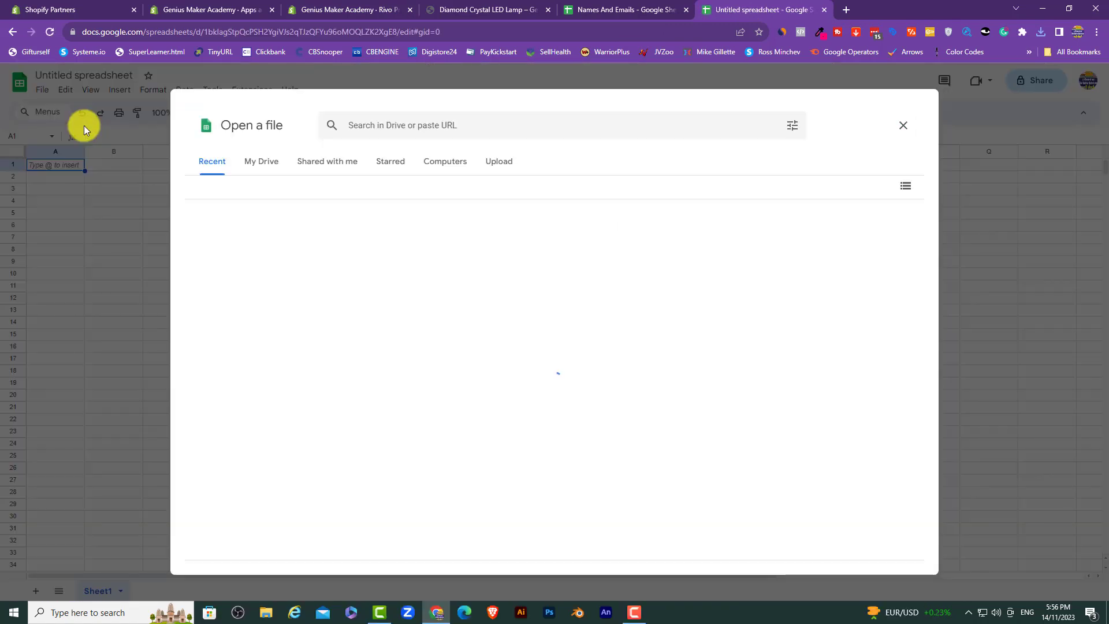
left_click(497, 162)
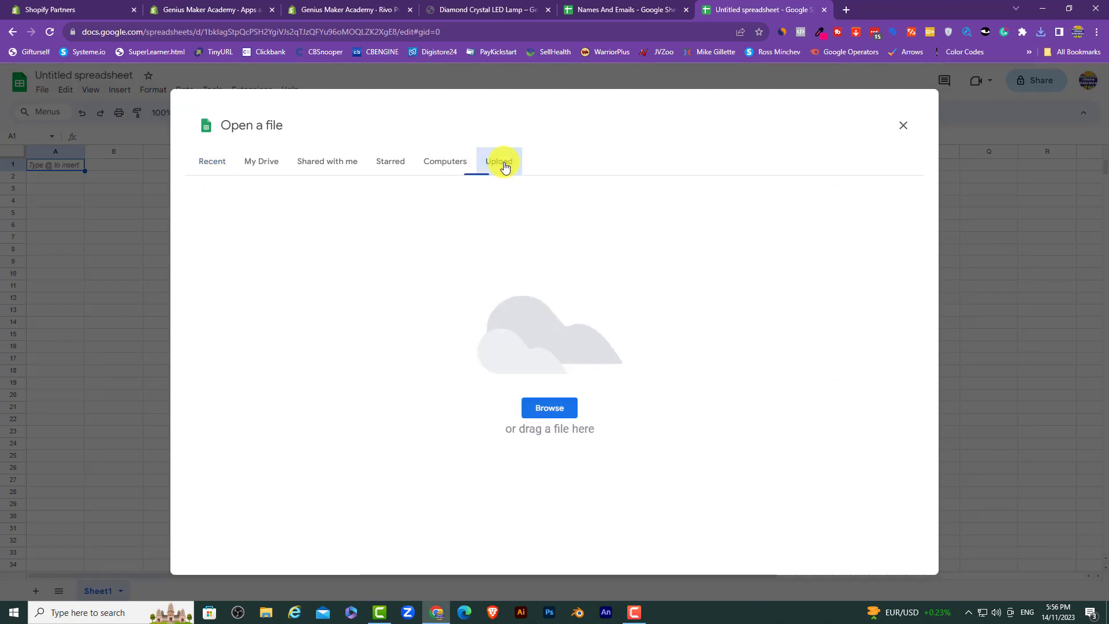
left_click(557, 409)
left_click(142, 133)
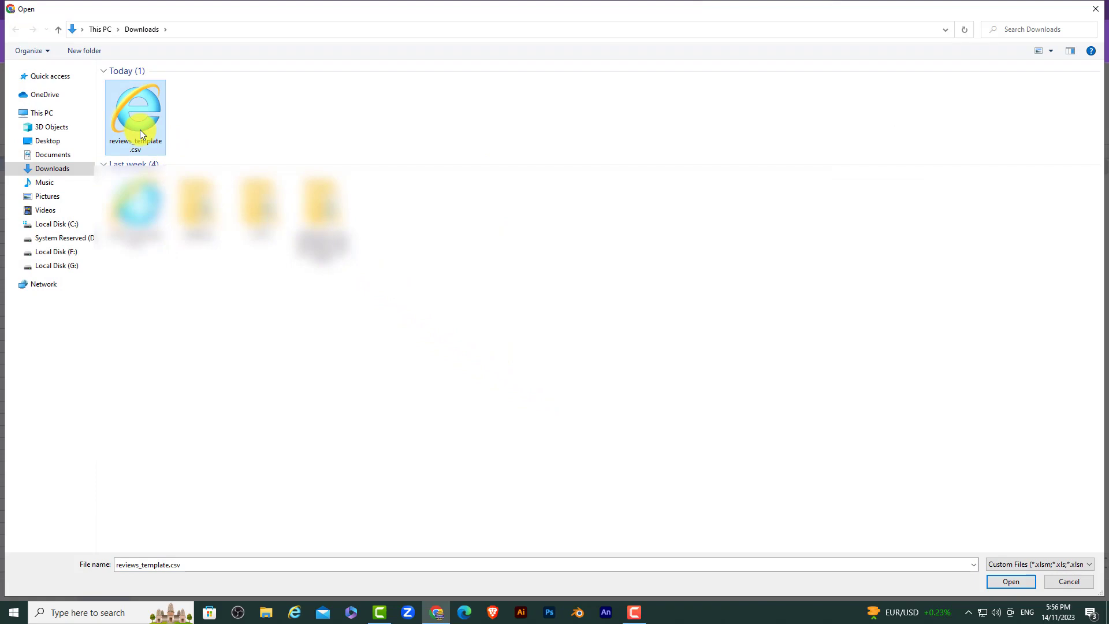
left_click(1002, 581)
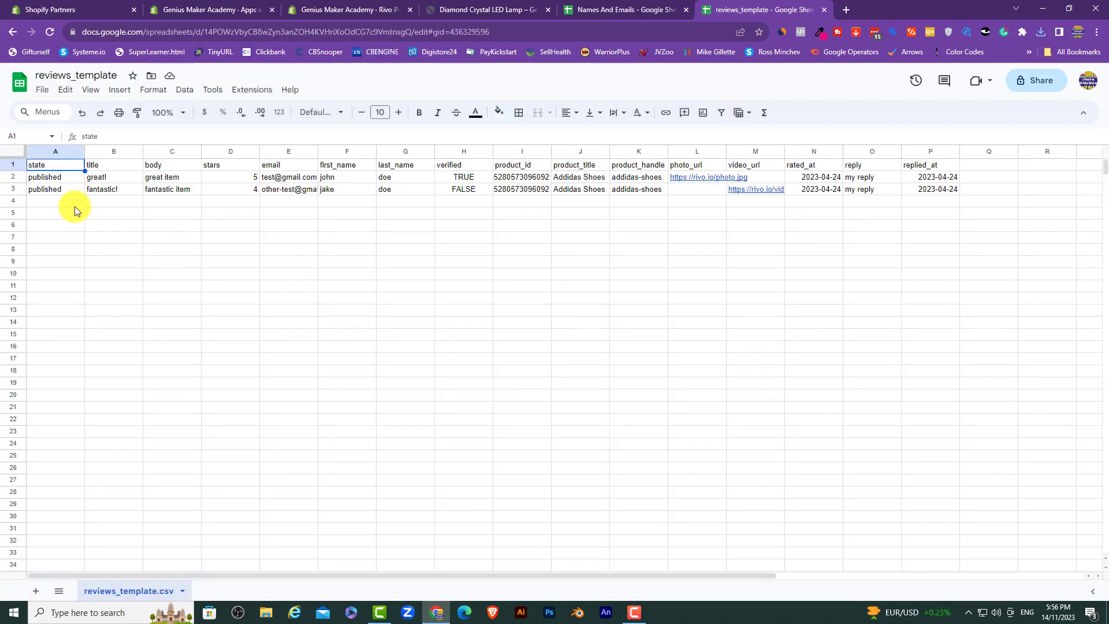
Step: Clear the sample title, last_name and verified values and widen columns C and E
left_click(67, 182)
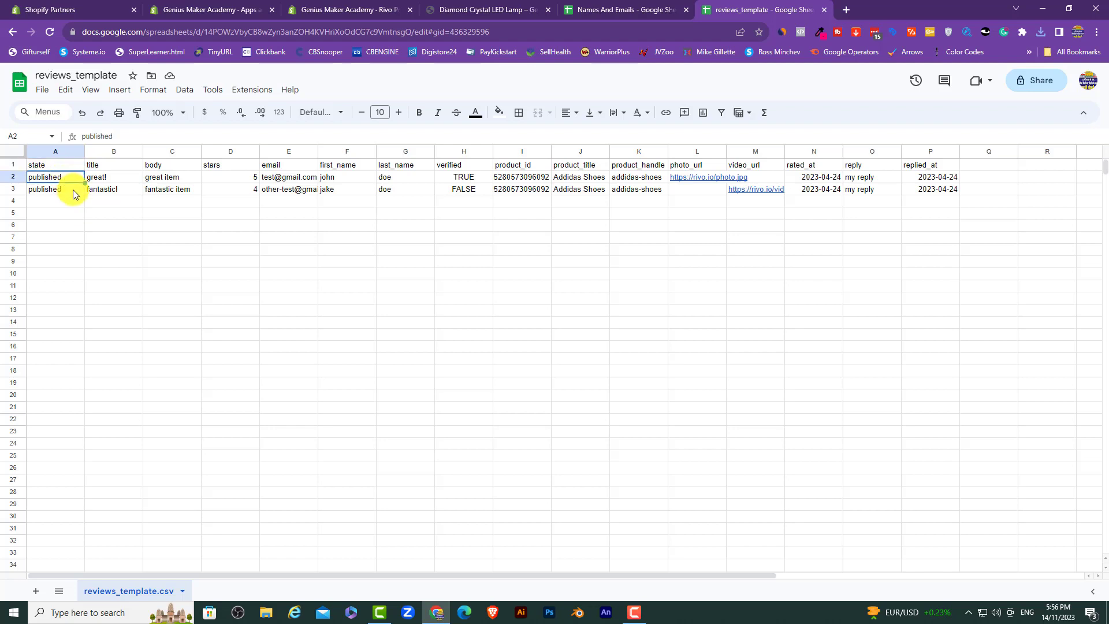
left_click(74, 189)
left_click_drag(115, 179, 117, 194)
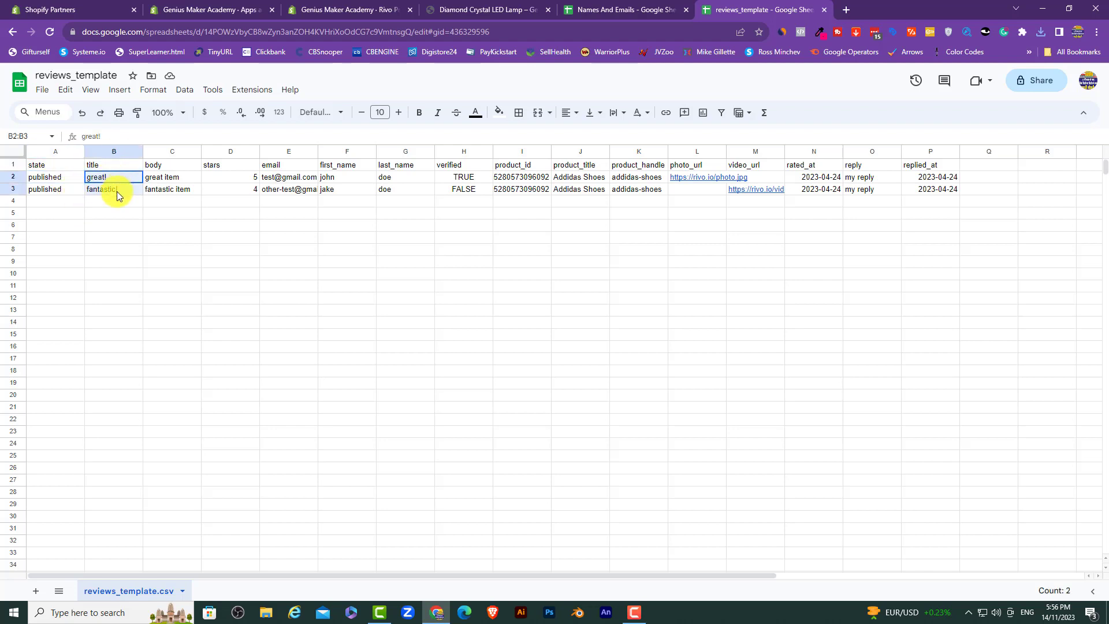
key("Delete")
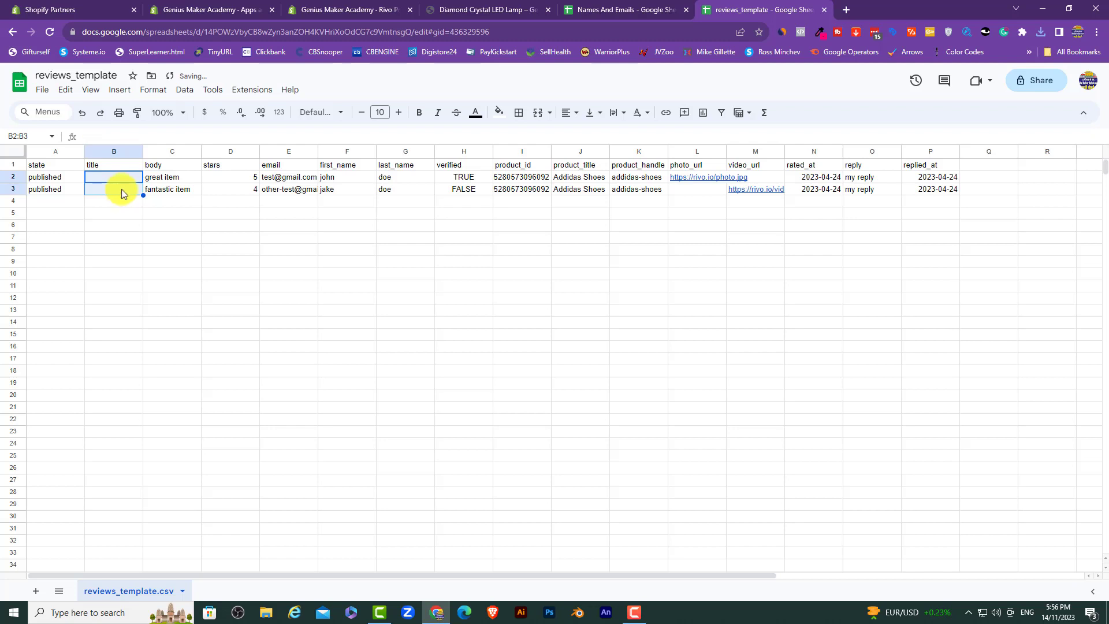
left_click_drag(201, 151, 223, 154)
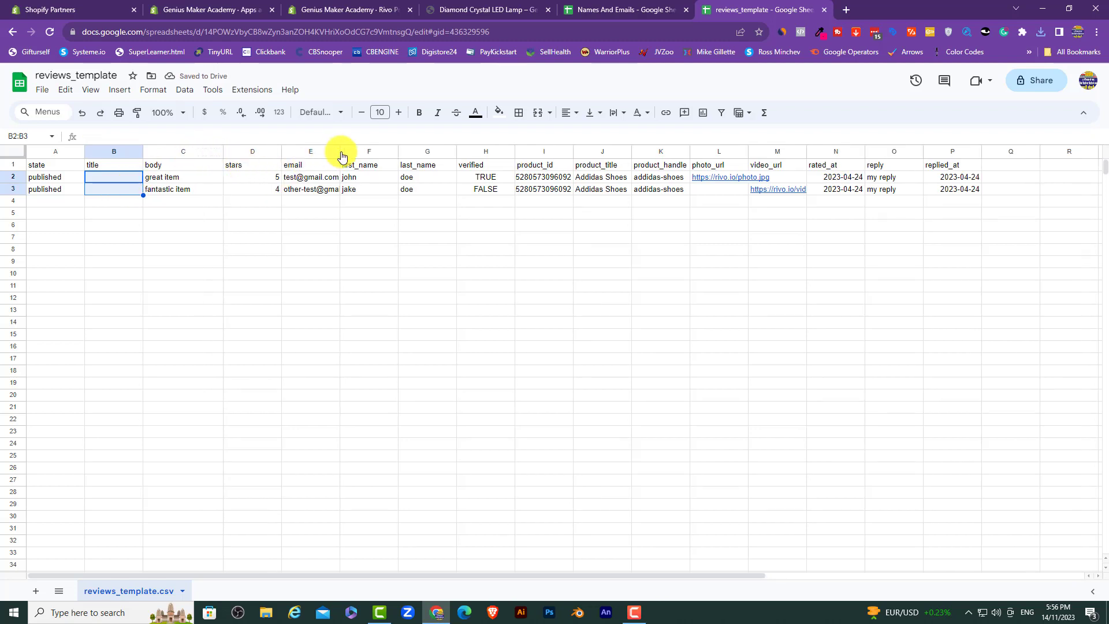
left_click_drag(339, 151, 481, 198)
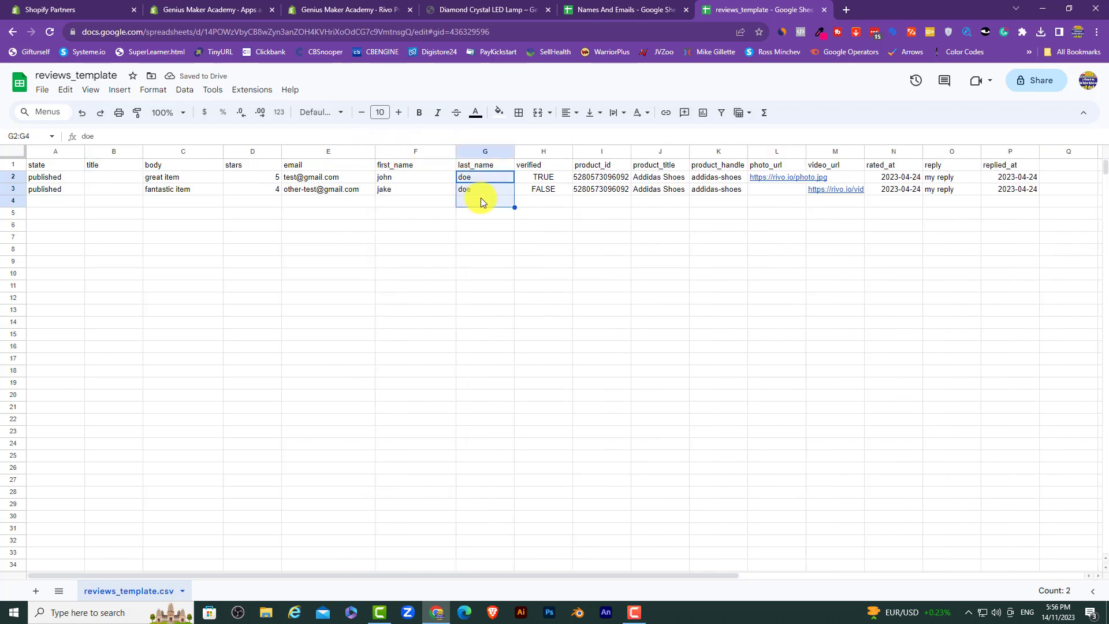
key("Delete")
left_click(481, 238)
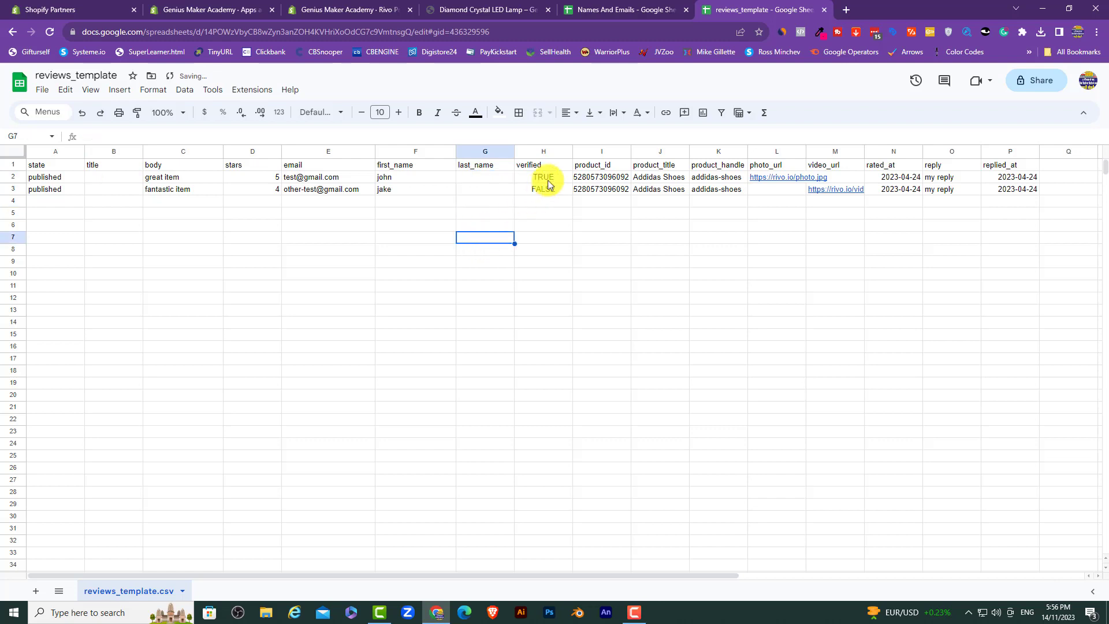
left_click_drag(547, 176, 552, 196)
key("Delete")
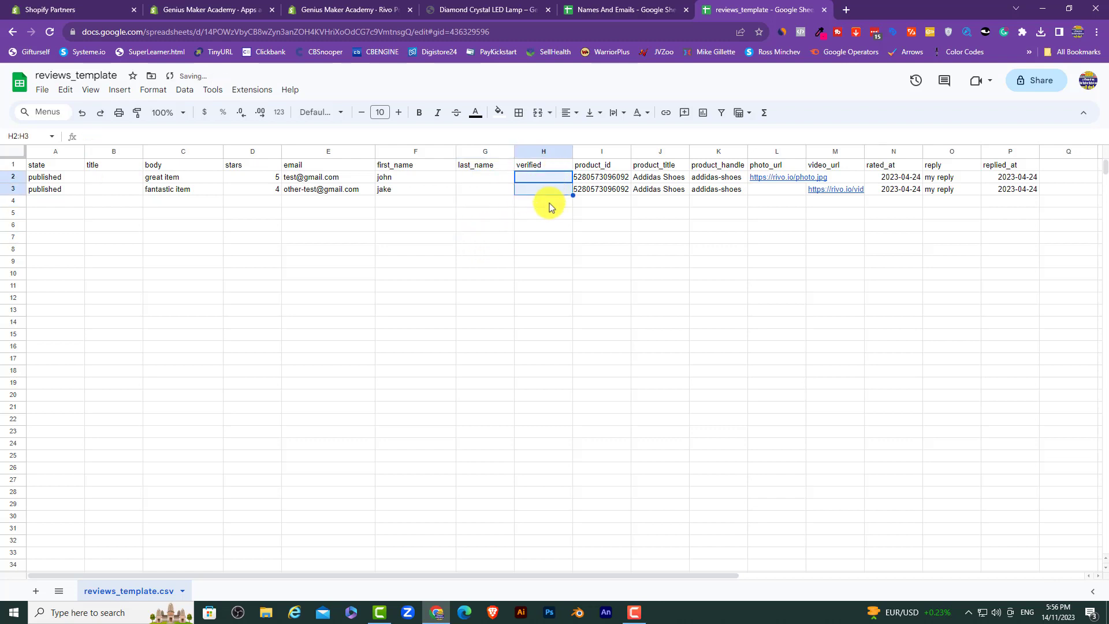
left_click(534, 254)
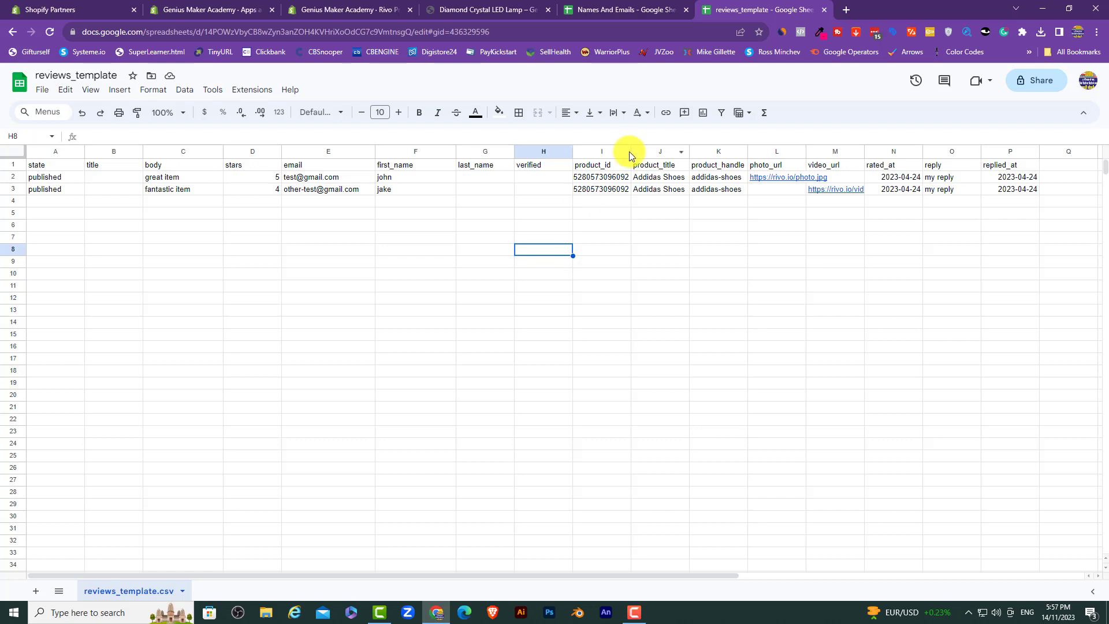
Step: Widen column I and delete the sample photo_url and video_url links
left_click_drag(629, 151, 741, 152)
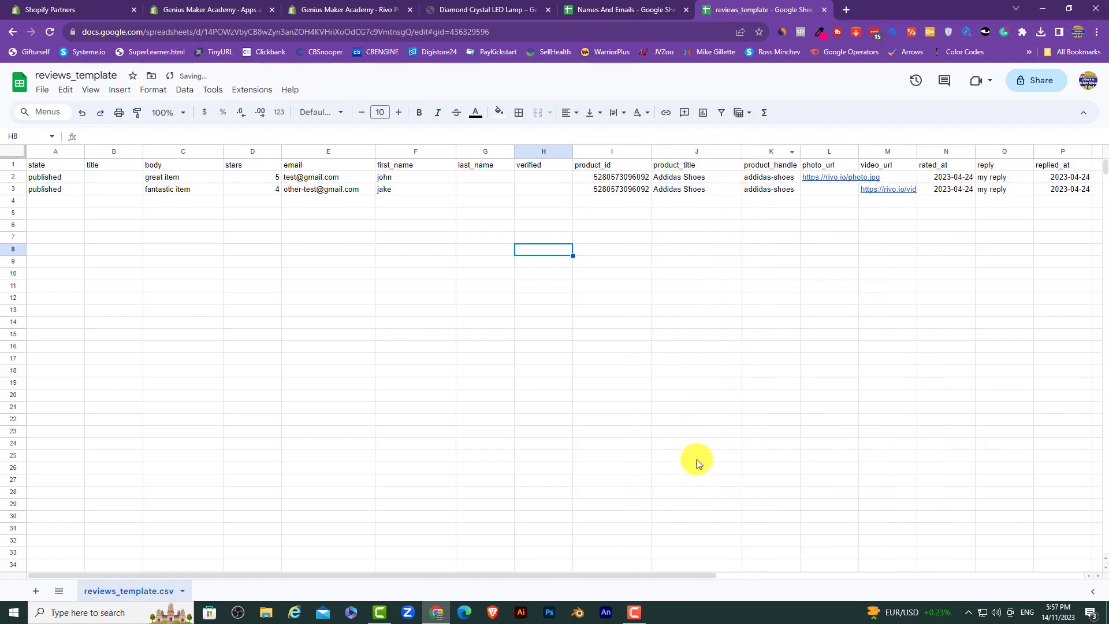
left_click_drag(679, 575, 726, 576)
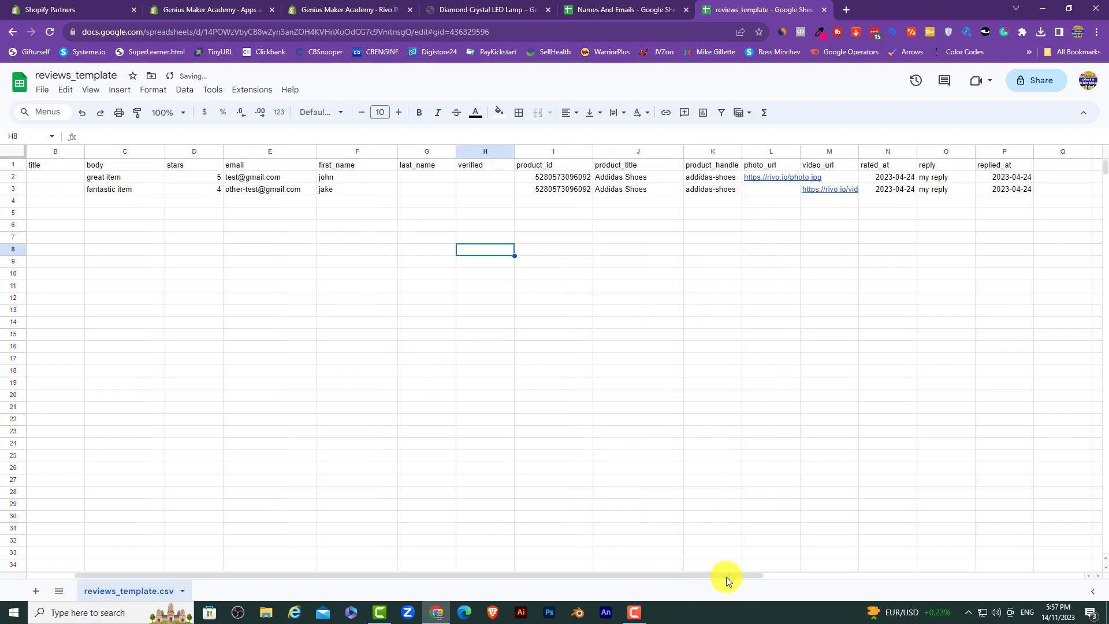
left_click_drag(742, 153, 769, 154)
left_click(806, 177)
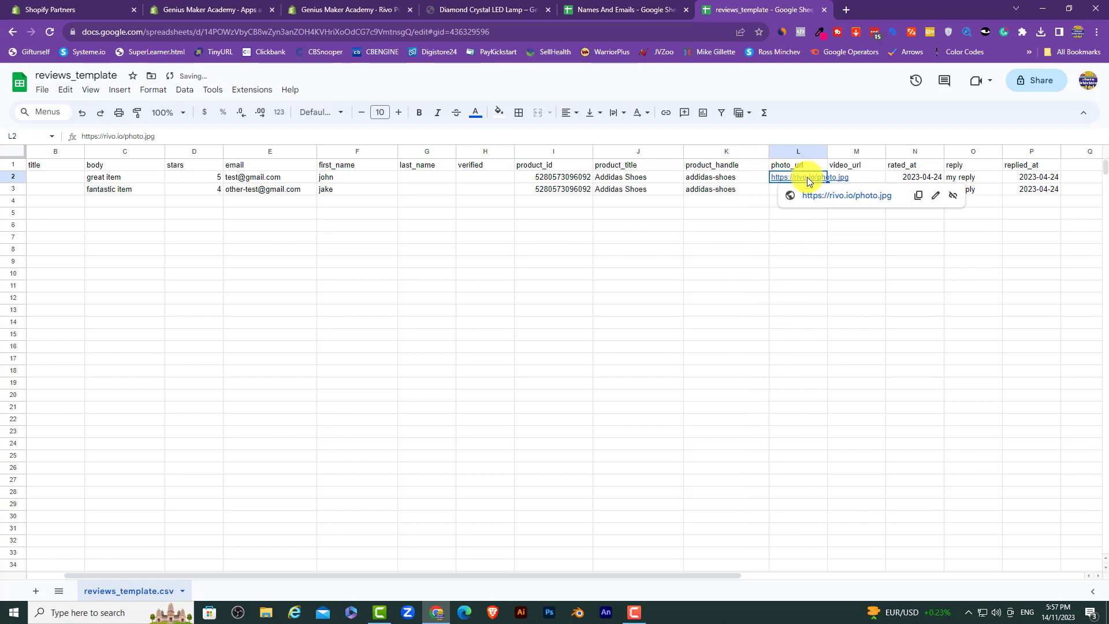
key("Delete")
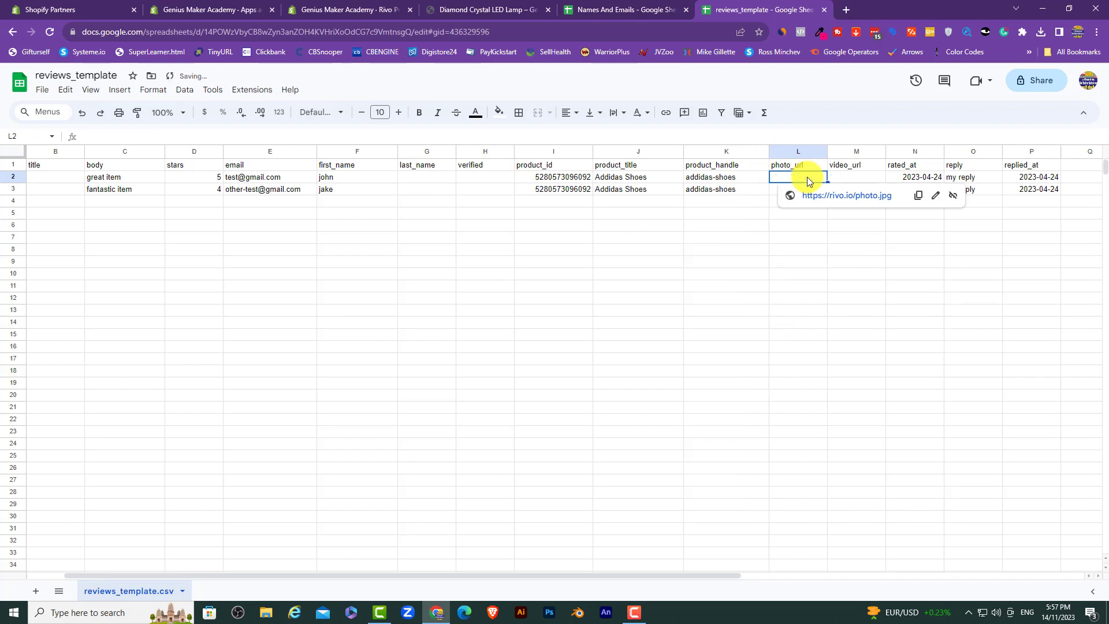
left_click(795, 263)
left_click(844, 188)
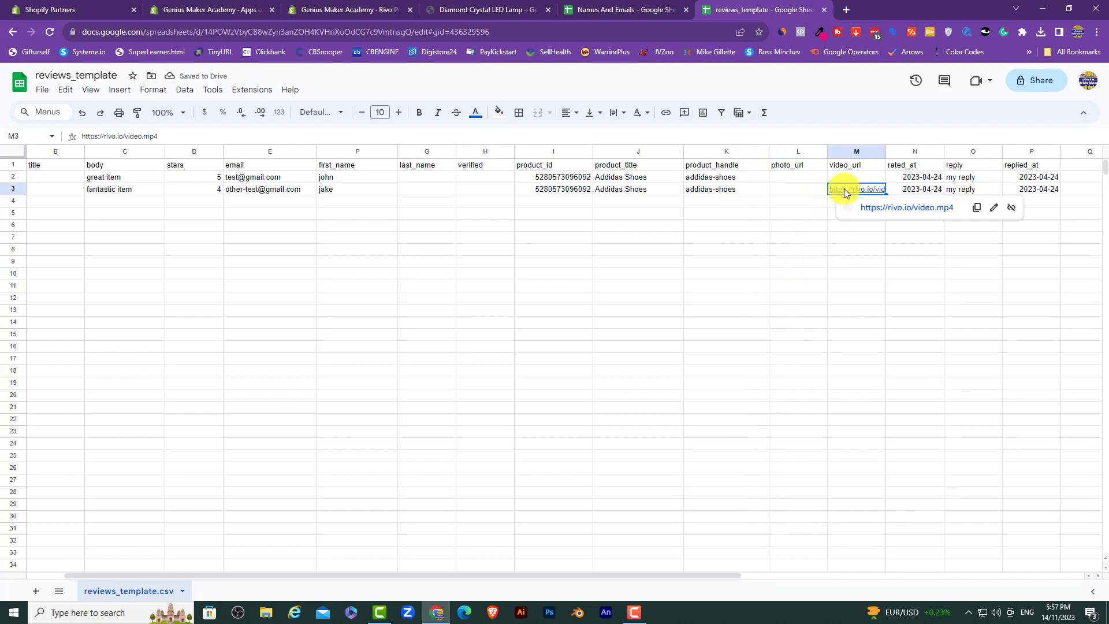
key("Delete")
left_click(843, 263)
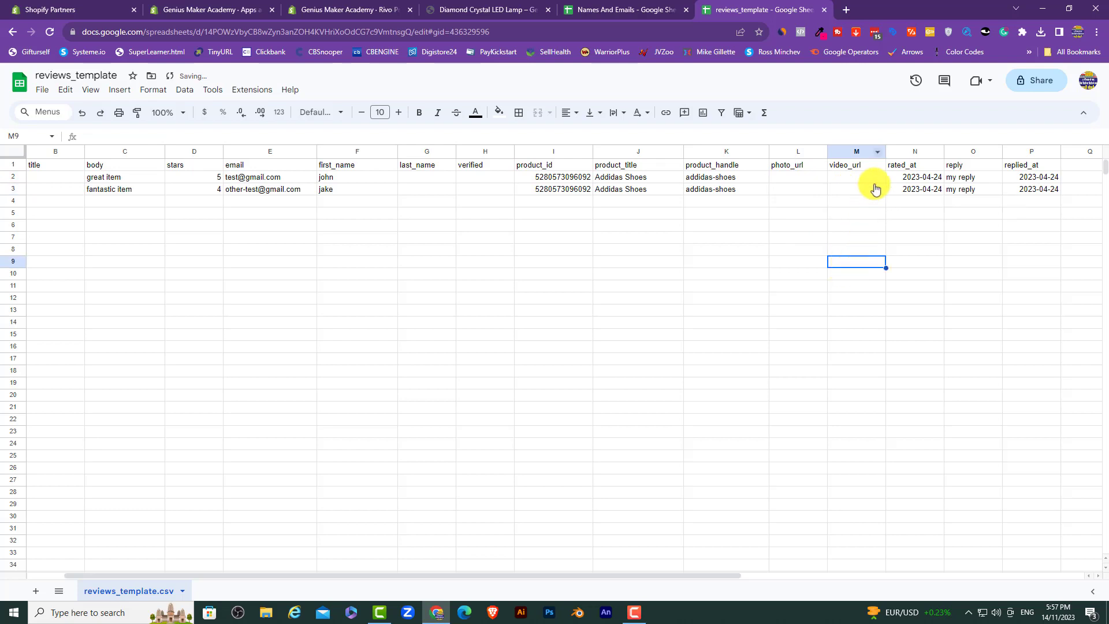
Step: Clear the sample replies in O2:O3 and reply dates in P2:P3
left_click_drag(885, 153, 903, 152)
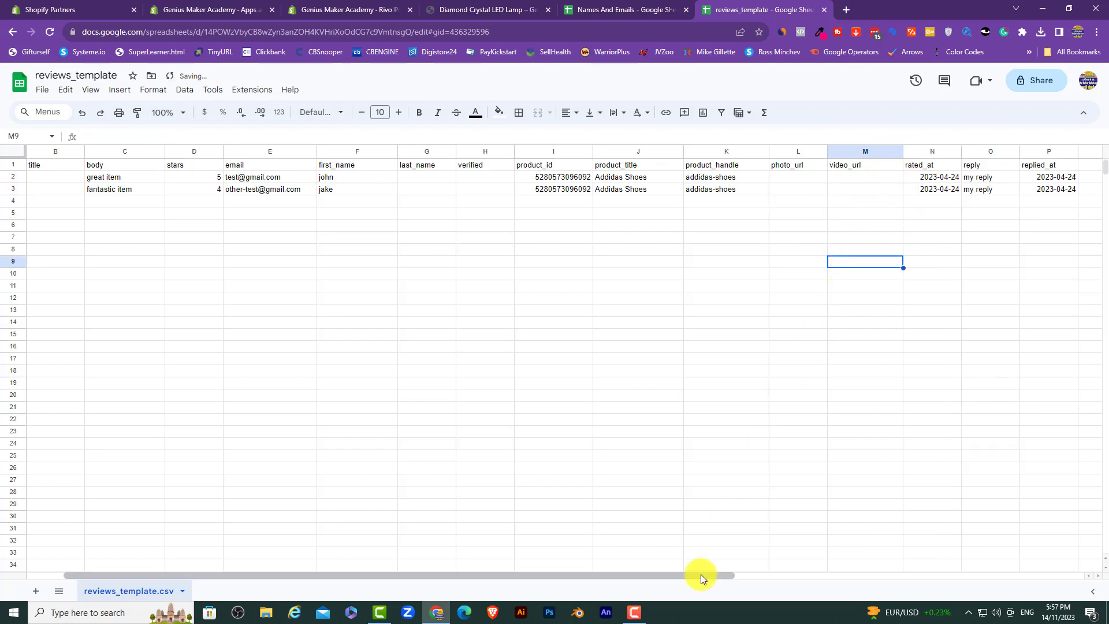
left_click_drag(701, 574, 788, 574)
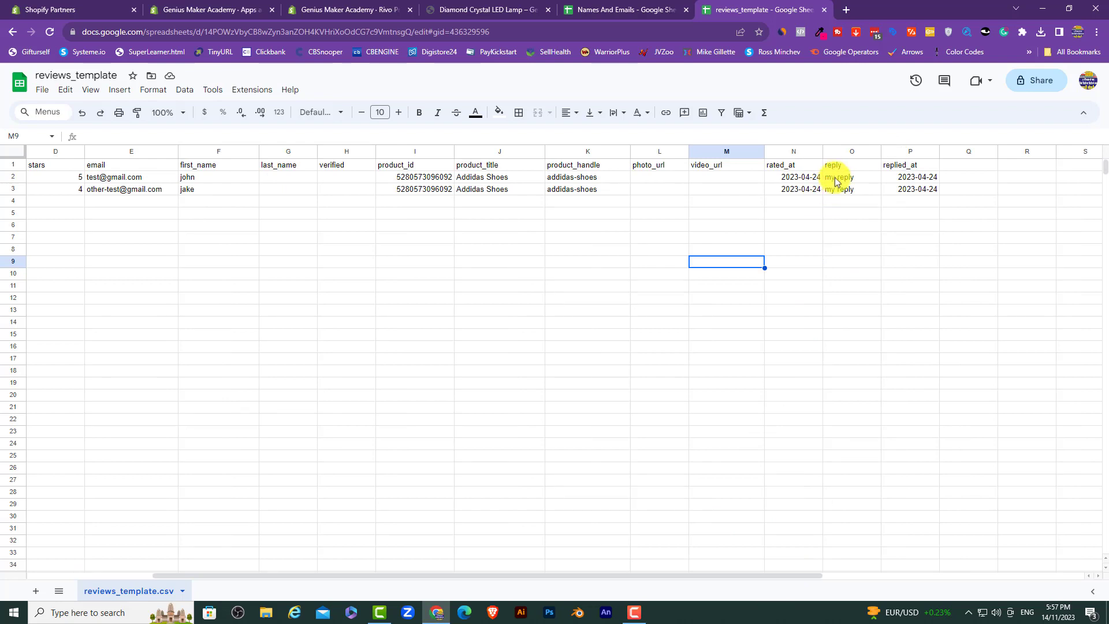
left_click_drag(837, 175, 841, 189)
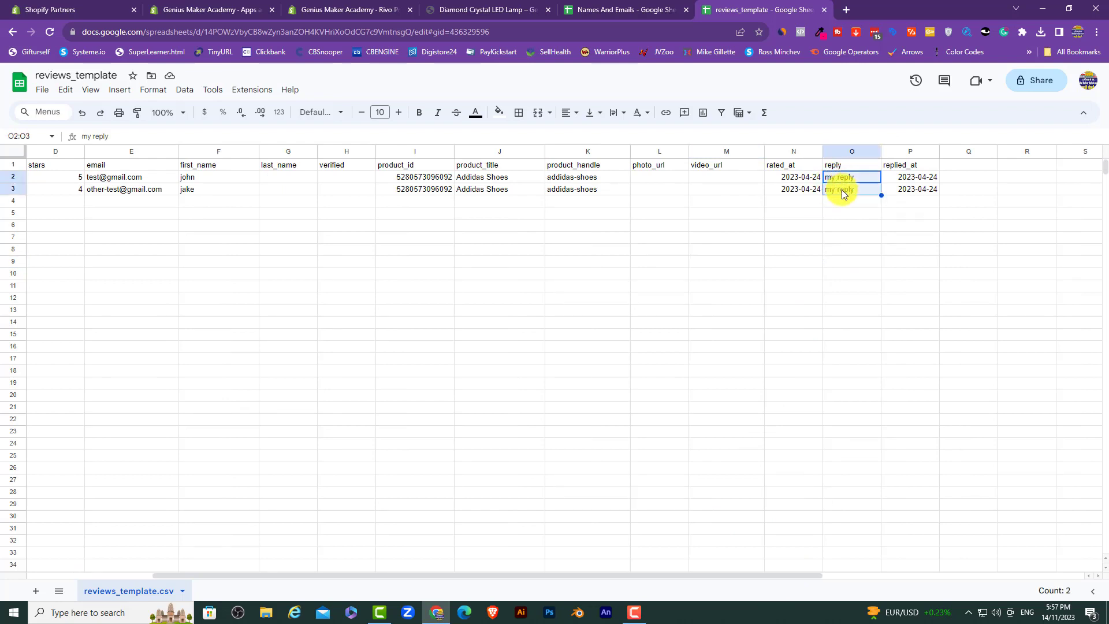
key("Delete")
left_click_drag(914, 177, 913, 194)
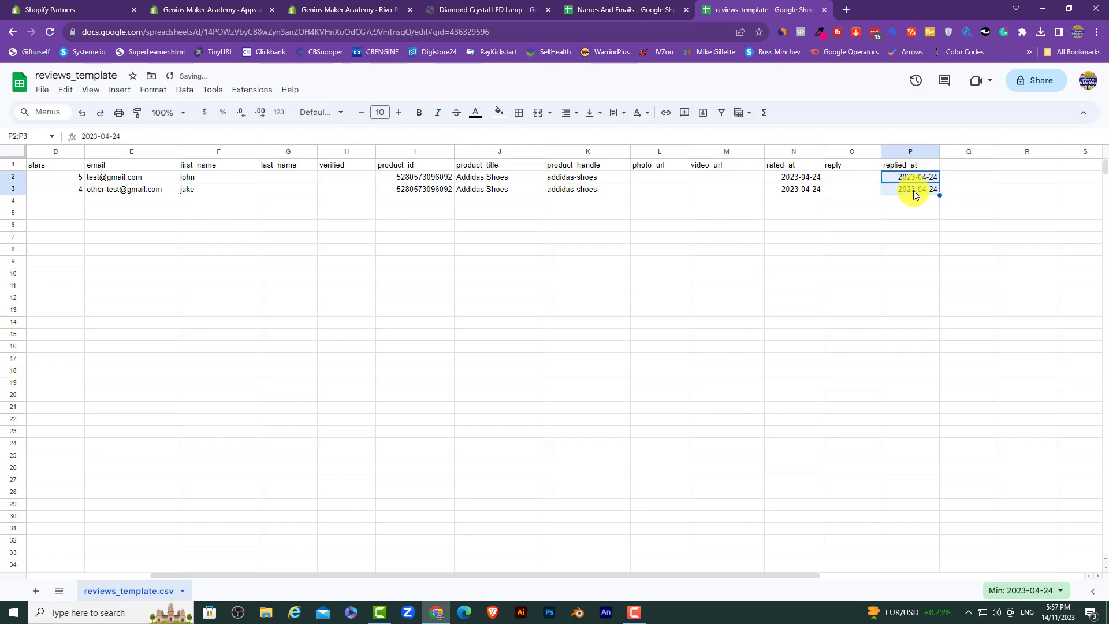
key("Delete")
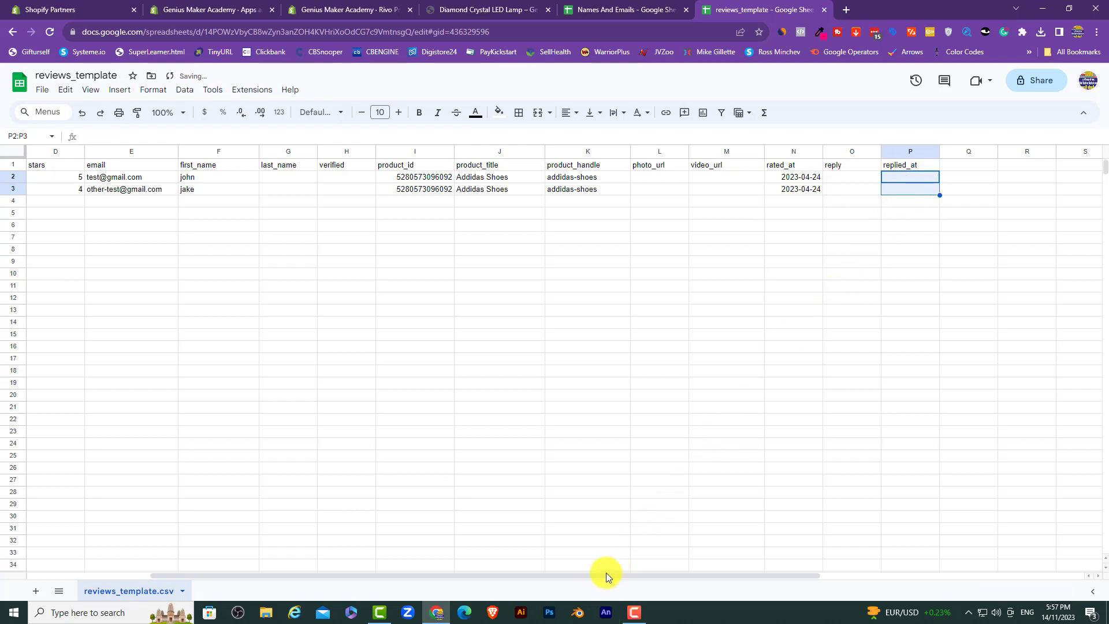
left_click_drag(605, 572, 493, 576)
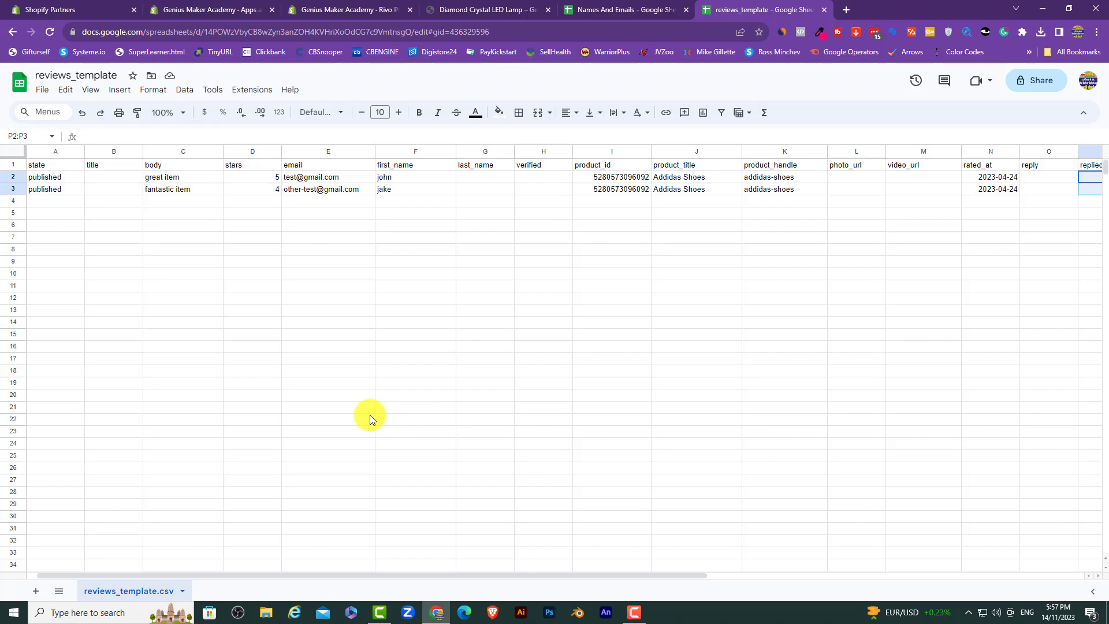
Step: Search Google for lists of Indian male and female names
left_click(631, 8)
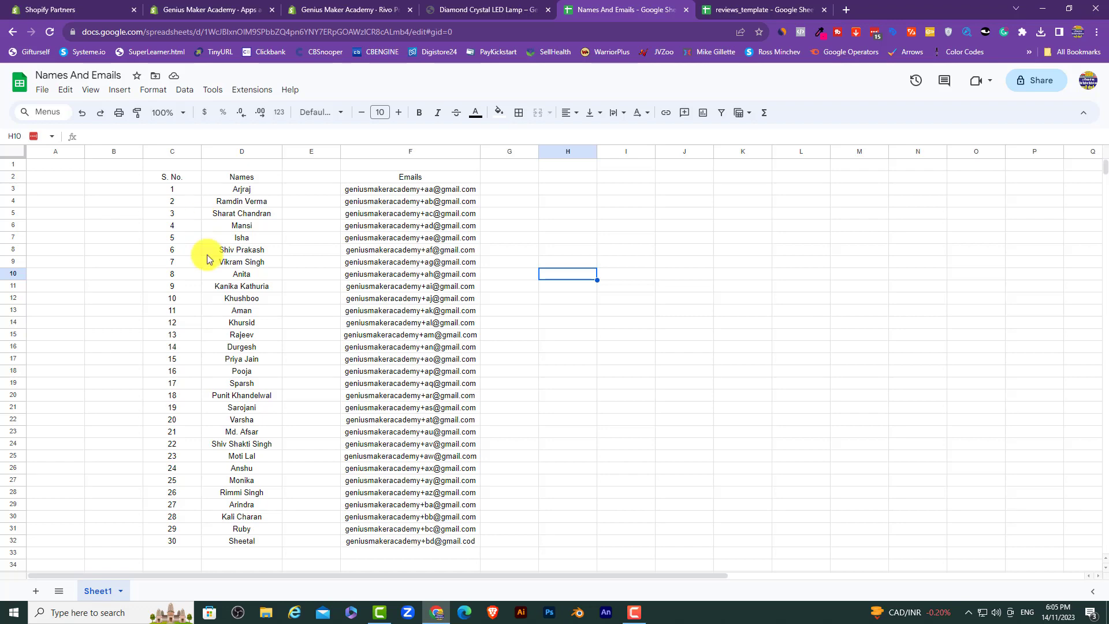
scroll(261, 485, "down", 1)
scroll(261, 485, "up", 1)
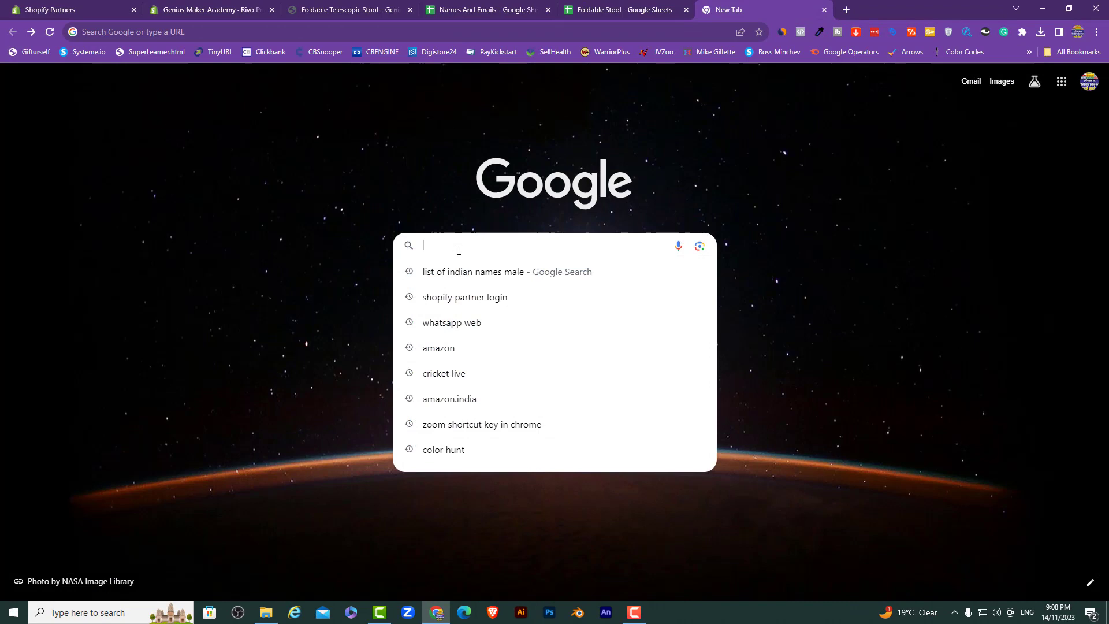
type("list of indian ")
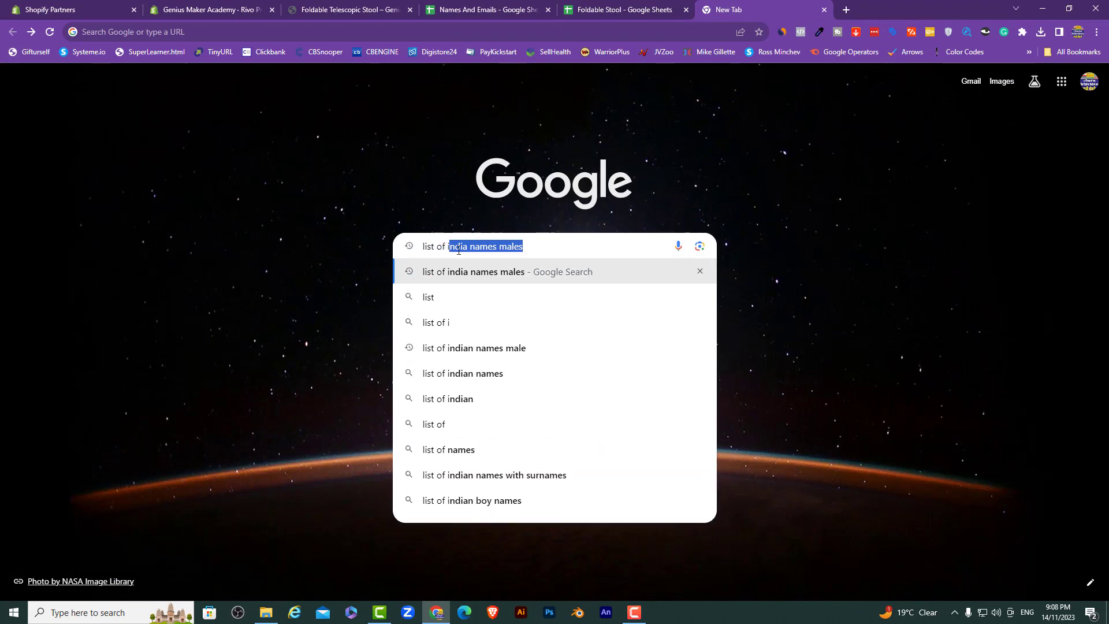
type("names mal")
key("Return")
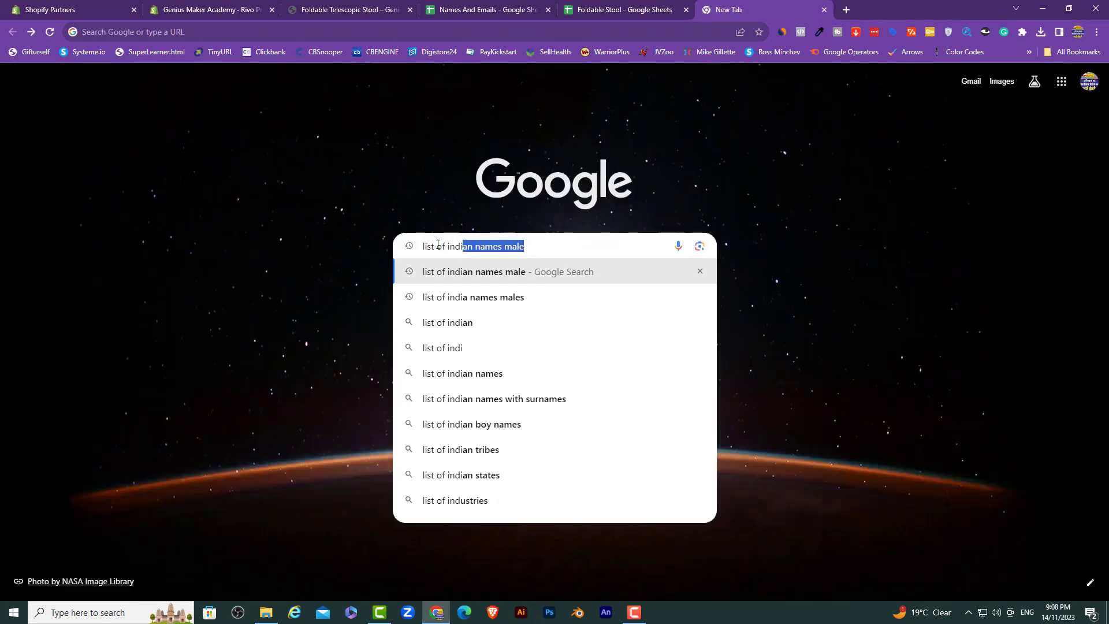
type("ian names female")
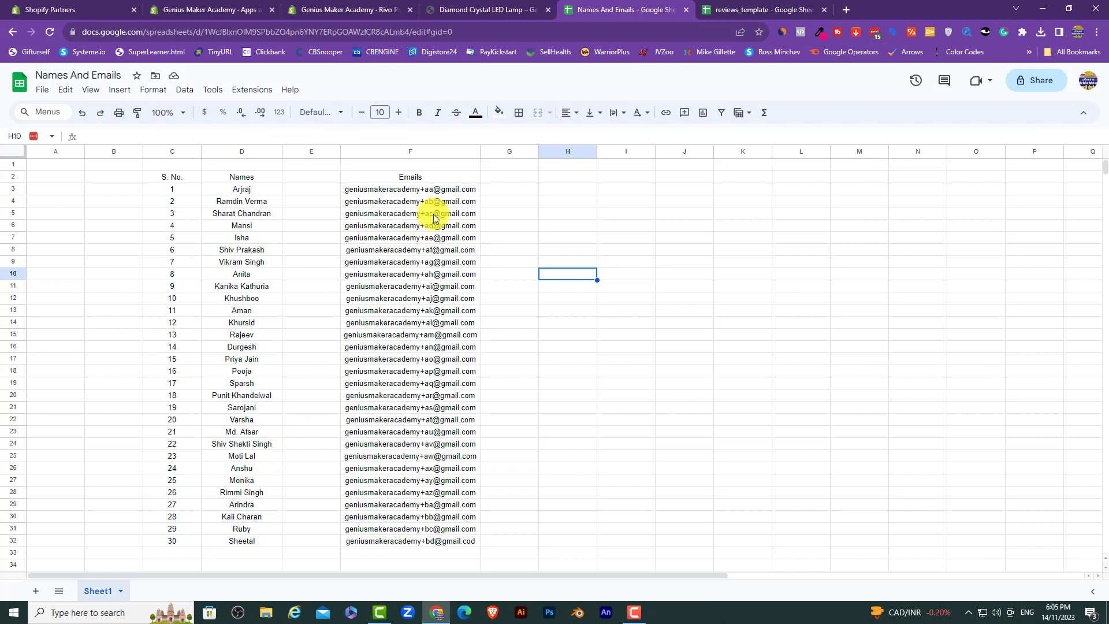
Step: Review the Names And Emails list zoomed in, then reset zoom and return to it
left_click(450, 192)
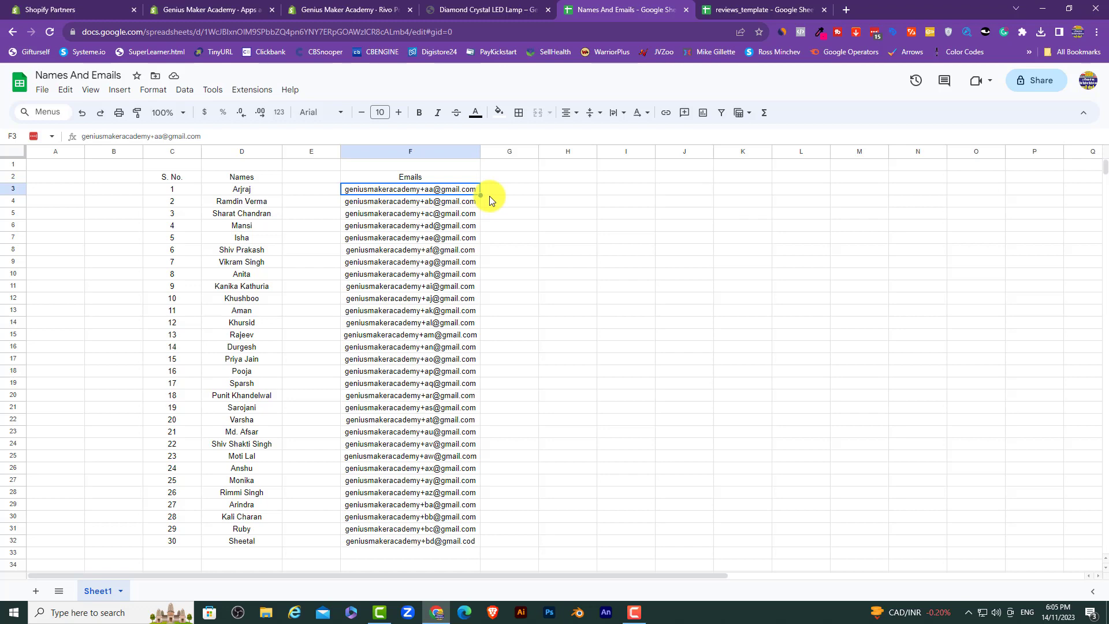
key("ctrl+plus")
key("ctrl+plus")
key("ctrl+plus")
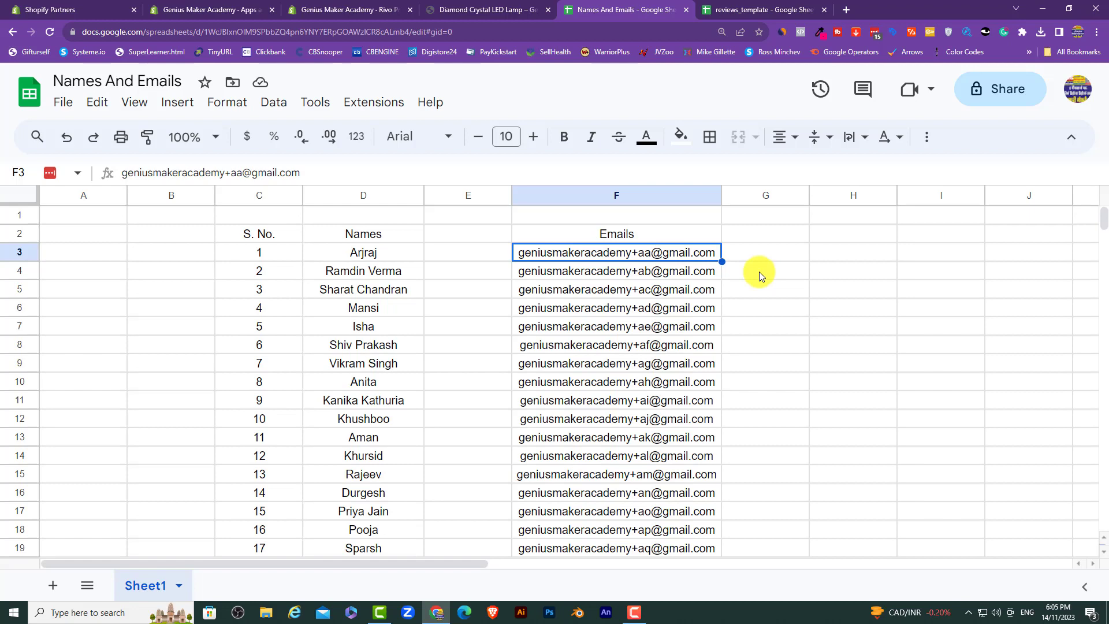
scroll(631, 341, "down", 6)
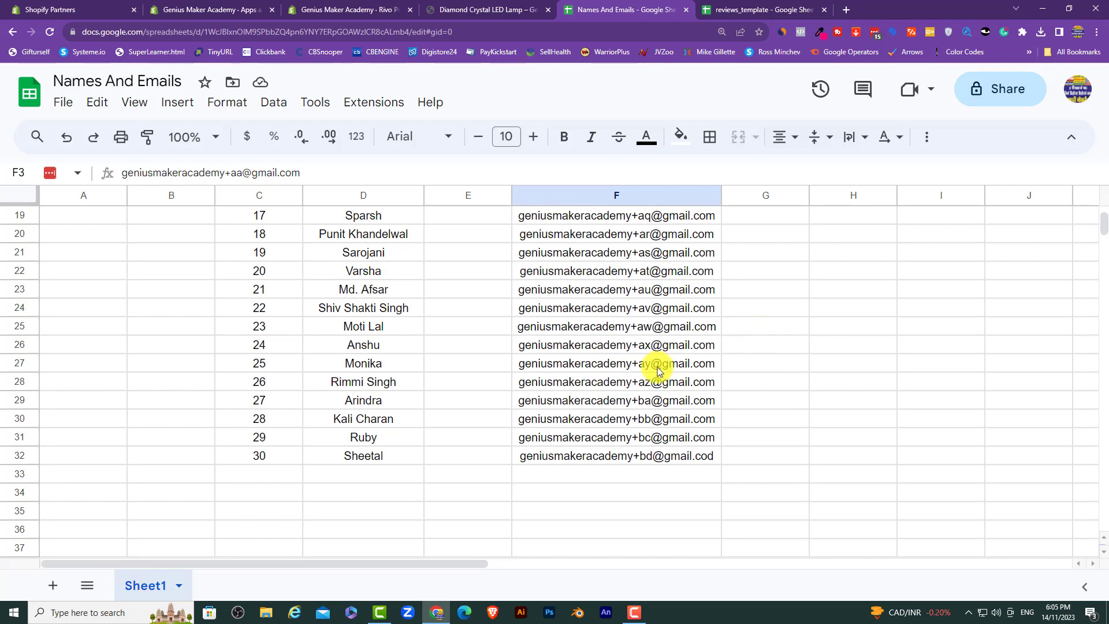
scroll(629, 381, "up", 6)
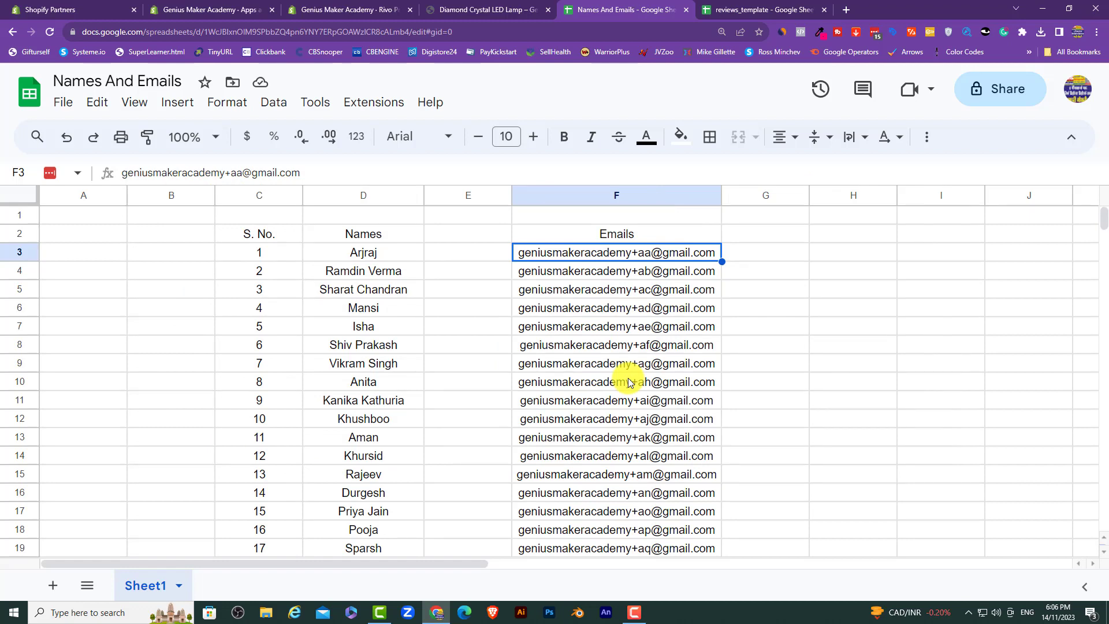
key("ctrl+0")
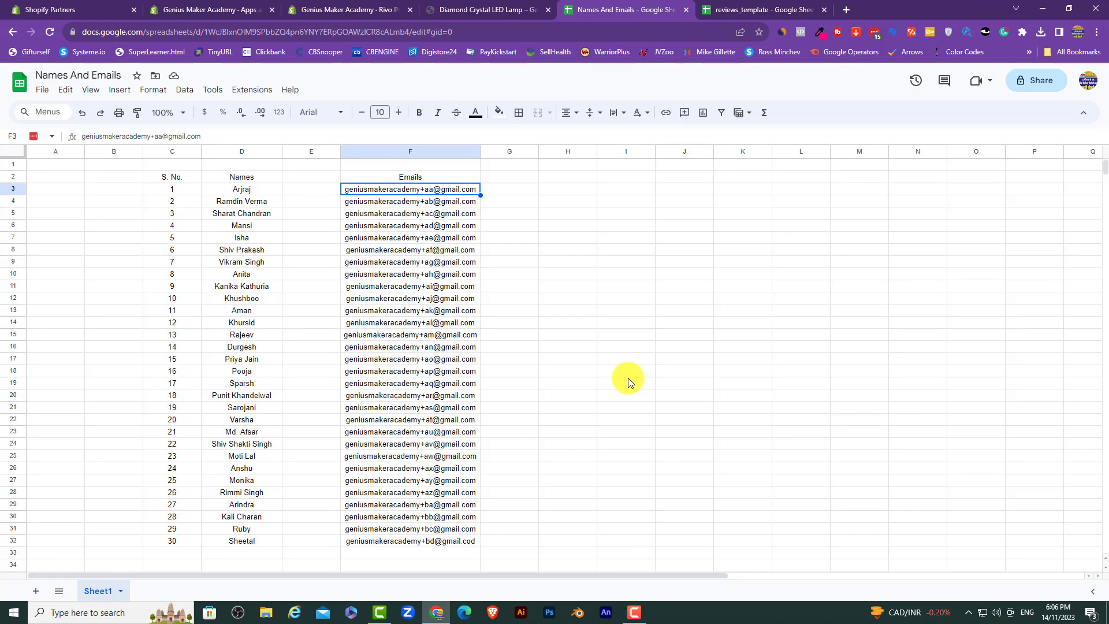
key("ctrl+Tab")
left_click_drag(795, 574, 370, 581)
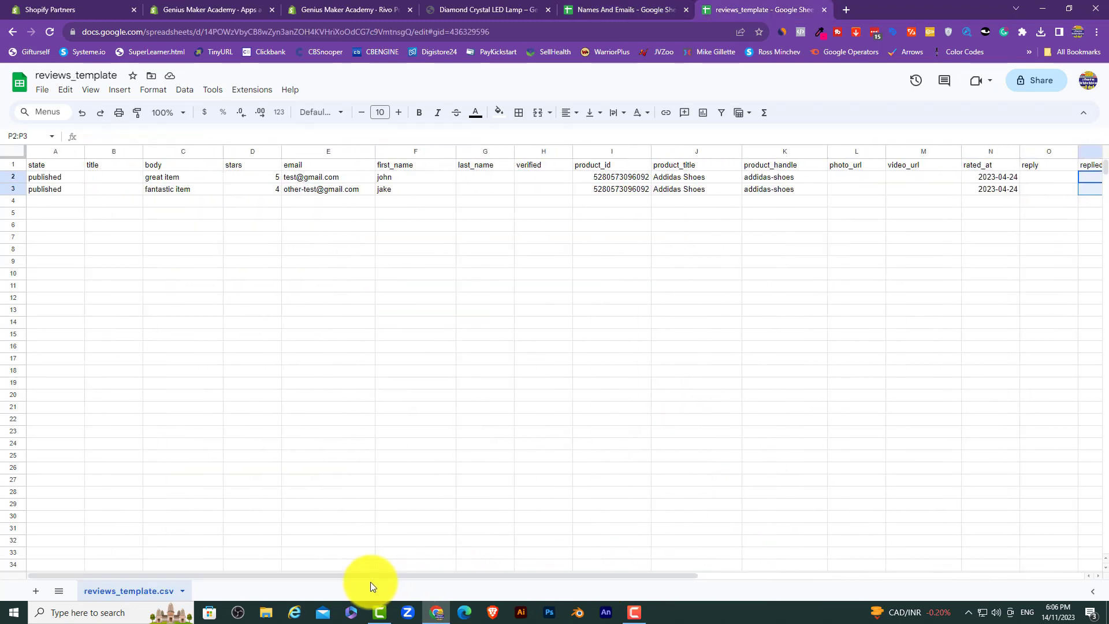
left_click(629, 9)
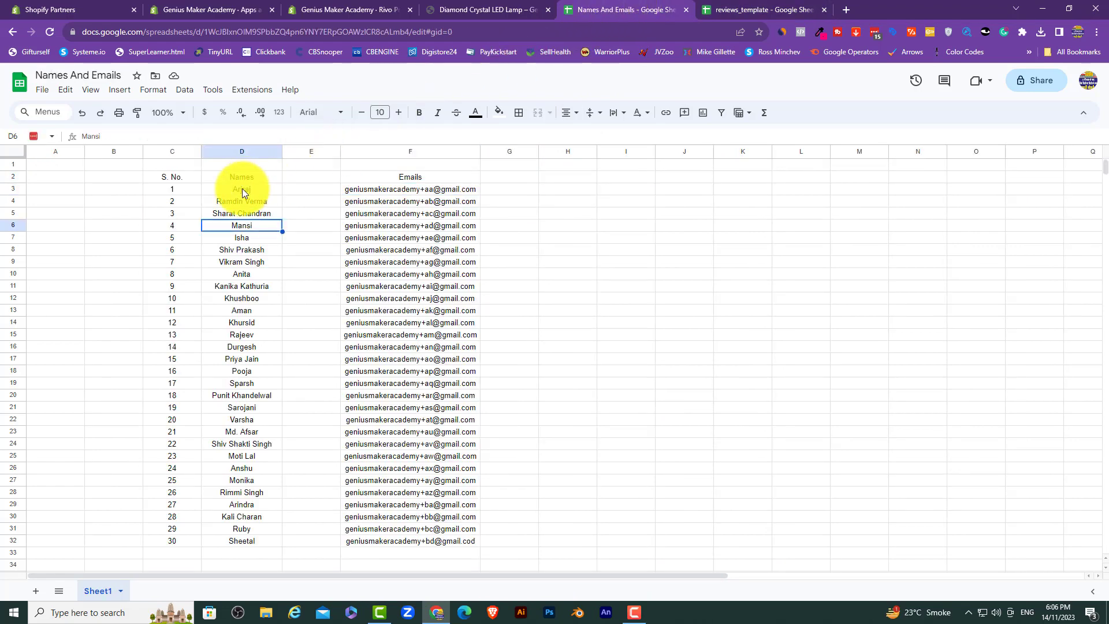
Step: Copy the 30 names from column D into reviews_template's first_name column at F2
left_click_drag(242, 188, 253, 538)
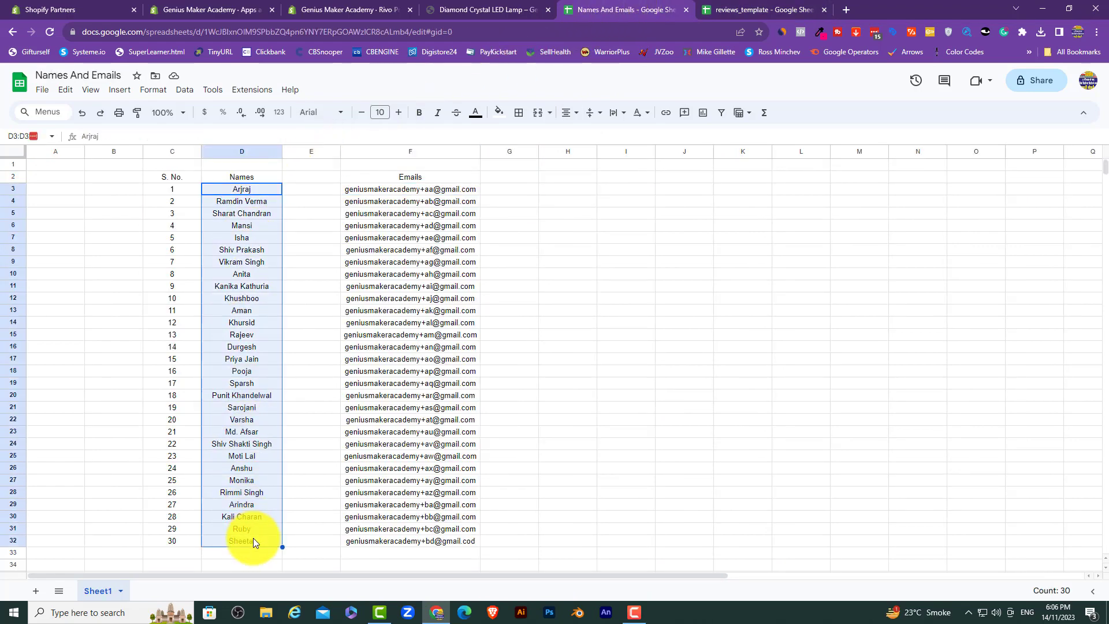
key("ctrl+c")
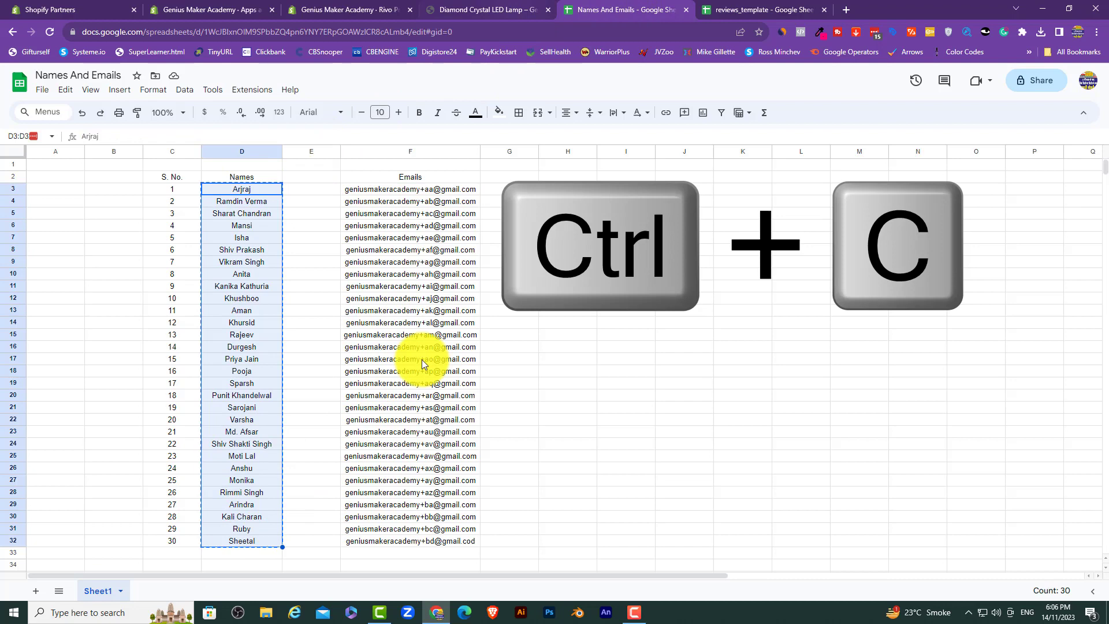
left_click(756, 7)
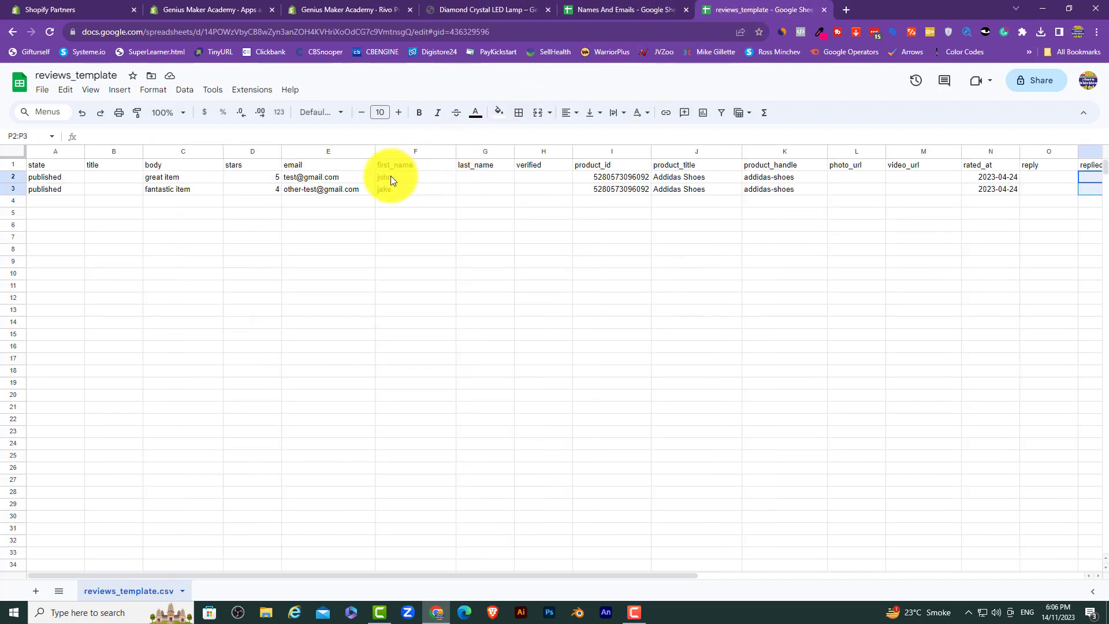
left_click_drag(390, 175, 394, 207)
key("ctrl+v")
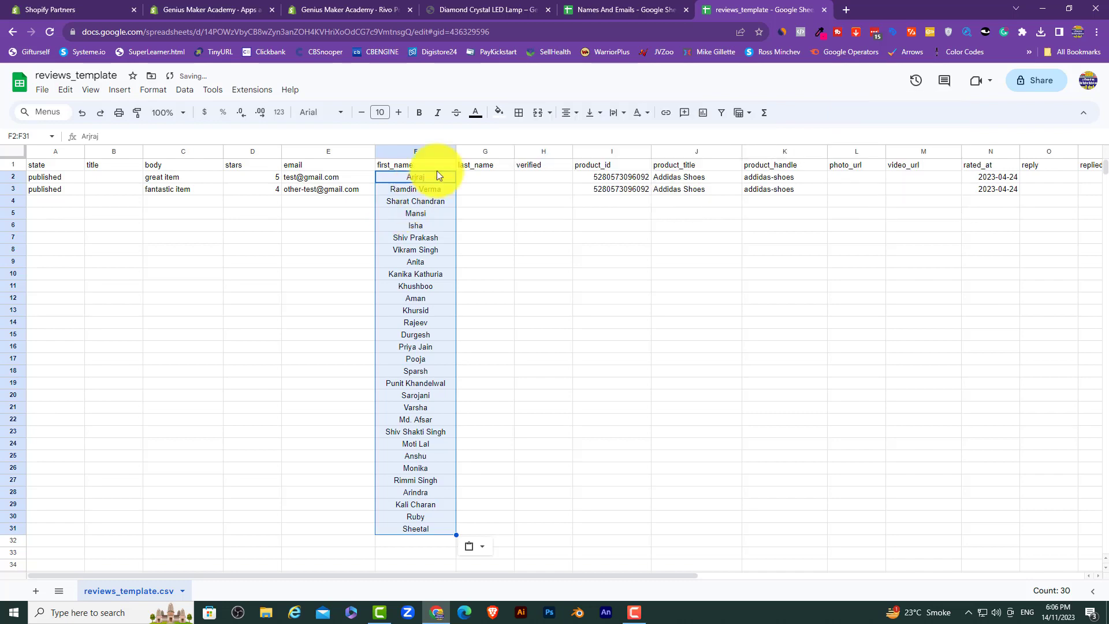
Step: Paste the 30 email addresses into the email column at E2 and widen it
left_click(628, 7)
left_click_drag(432, 187, 448, 529)
scroll(448, 529, "down", 1)
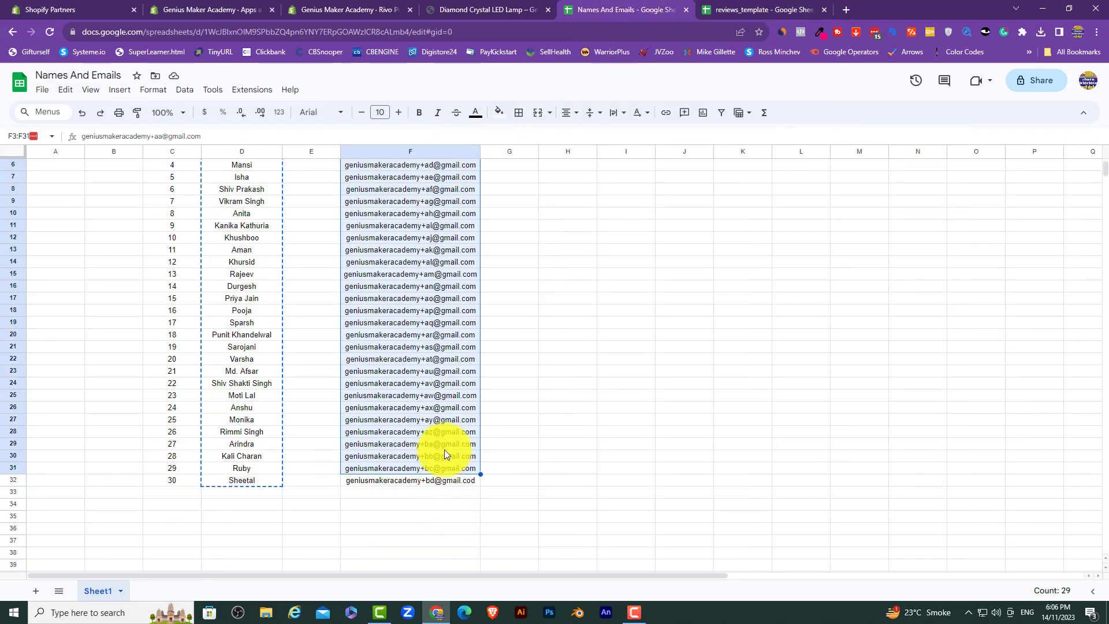
key("shift+Down")
right_click(445, 449)
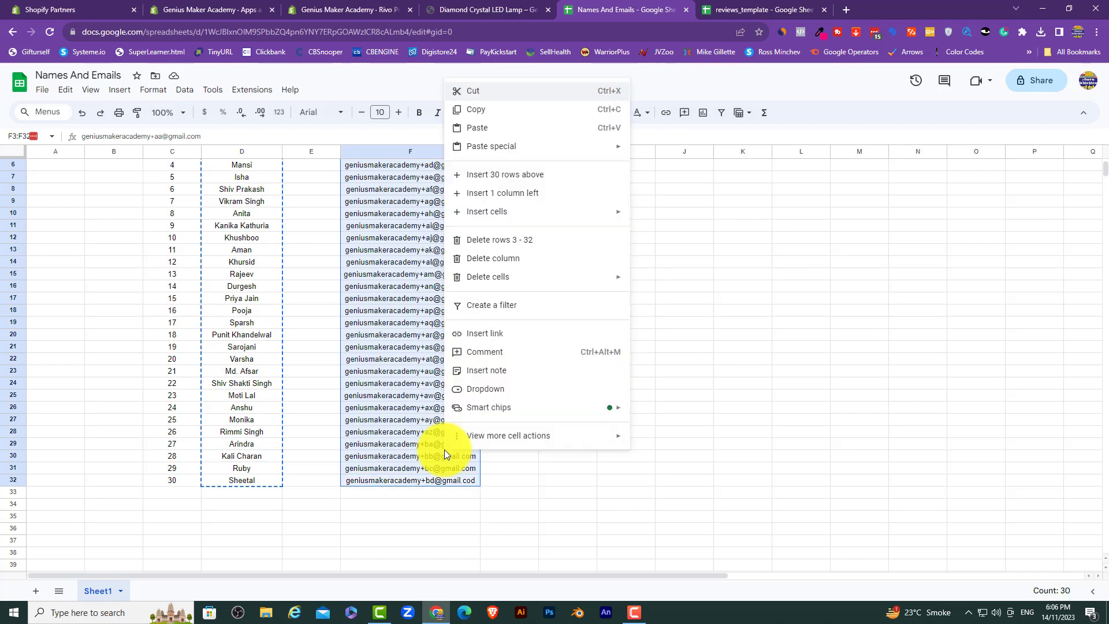
left_click(483, 116)
left_click(773, 6)
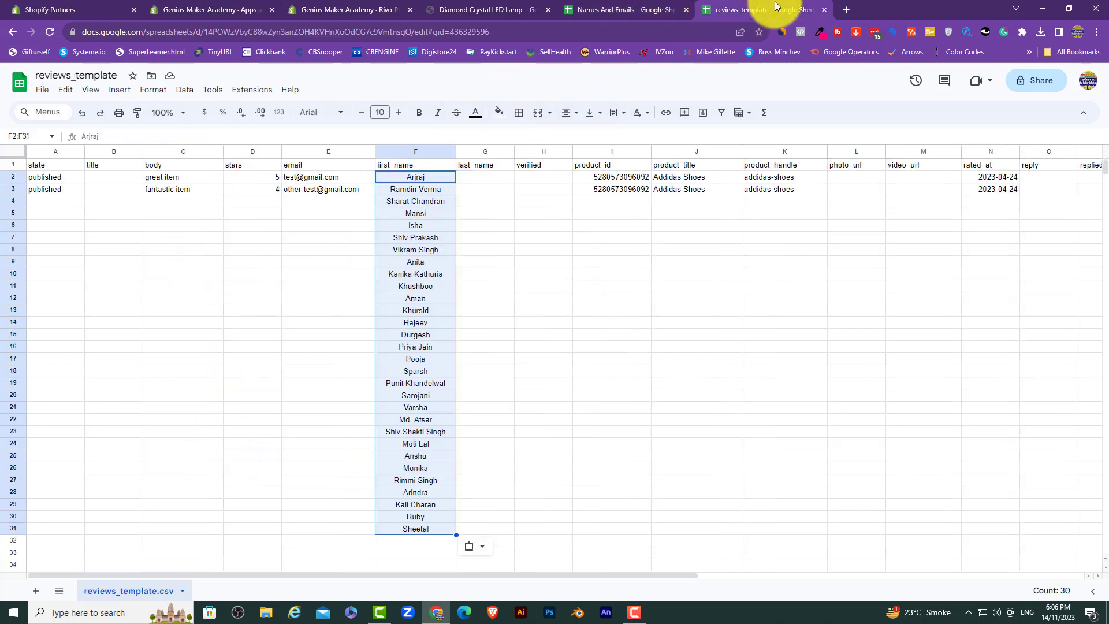
left_click_drag(330, 178, 331, 254)
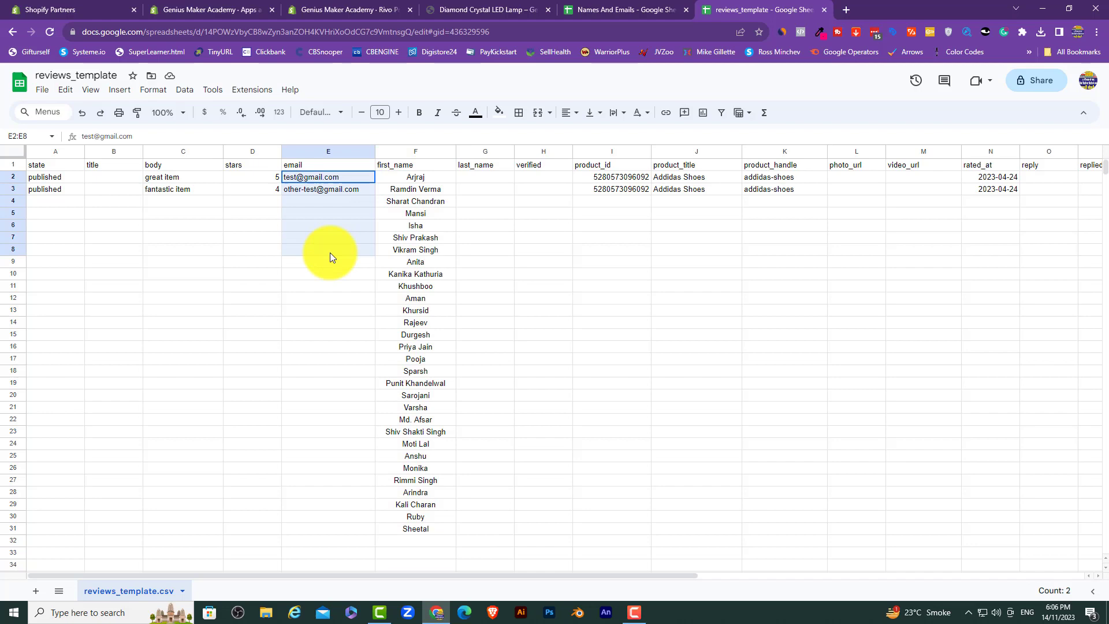
right_click(333, 177)
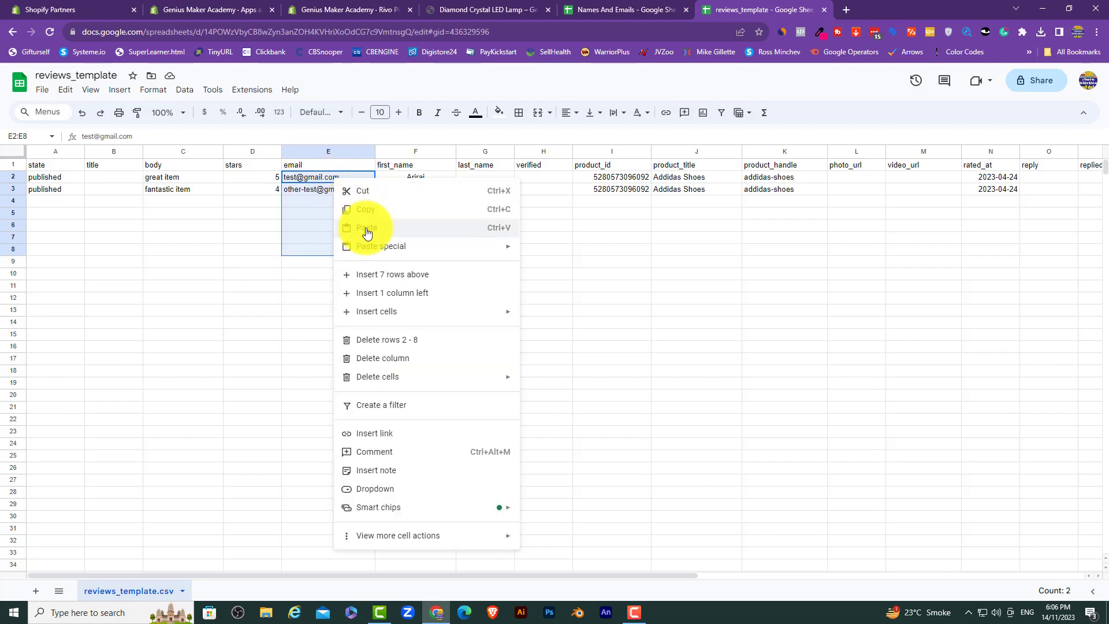
left_click(366, 225)
left_click(636, 313)
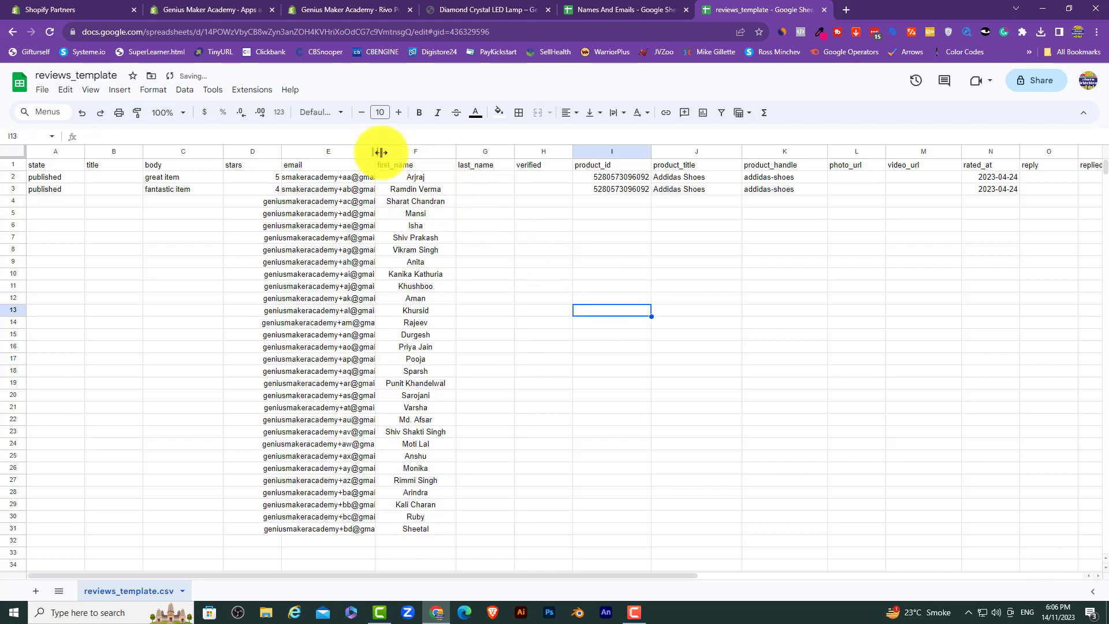
left_click_drag(376, 152, 420, 152)
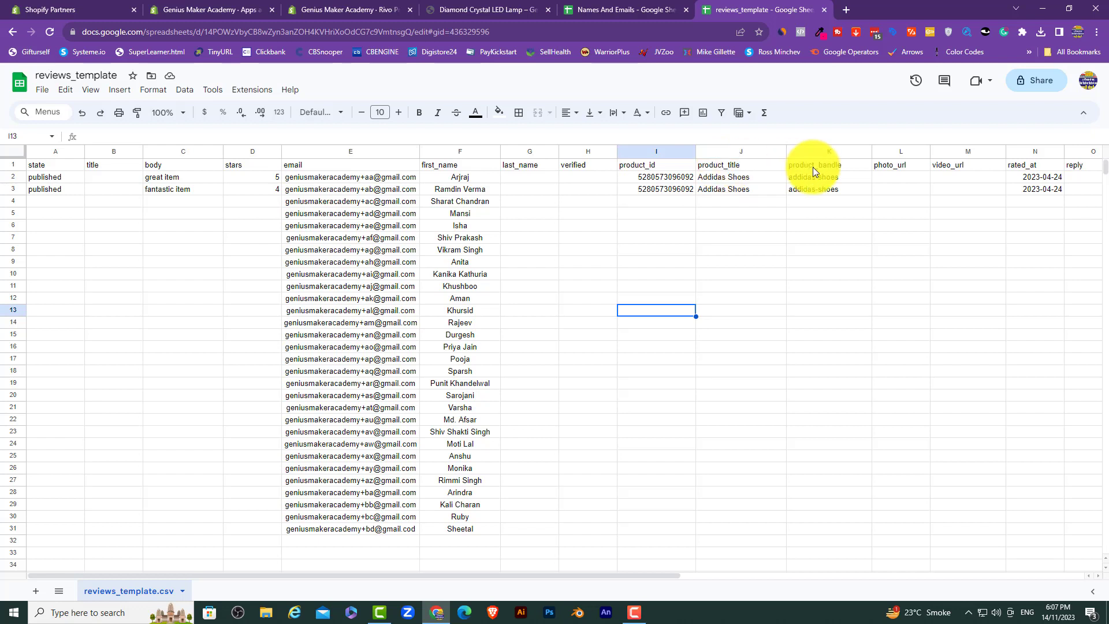
left_click(233, 7)
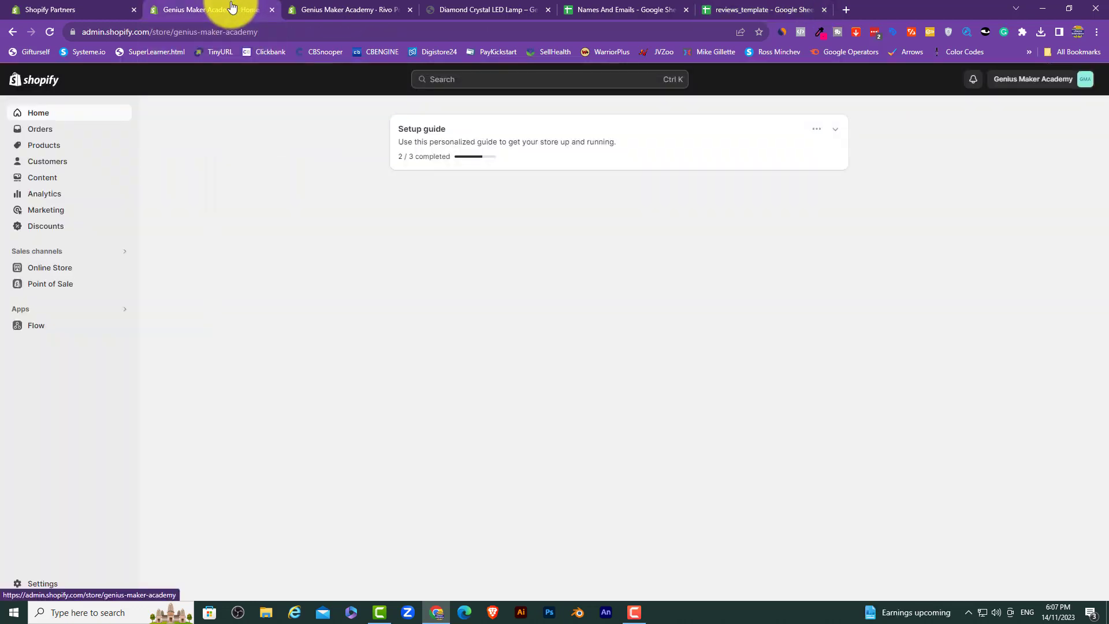
left_click(42, 148)
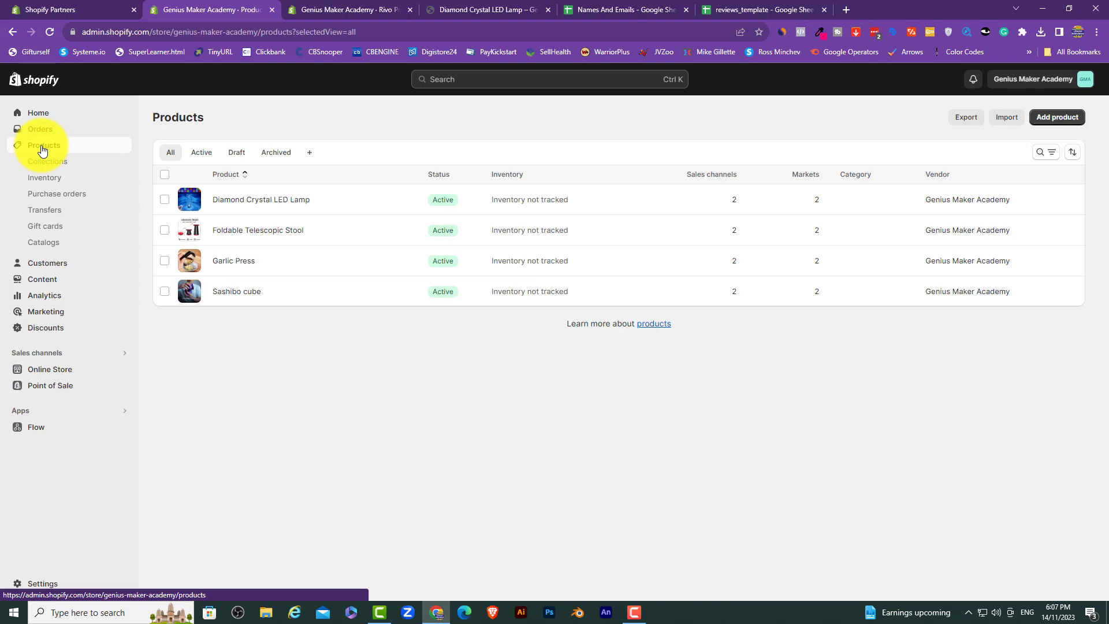
left_click(240, 201)
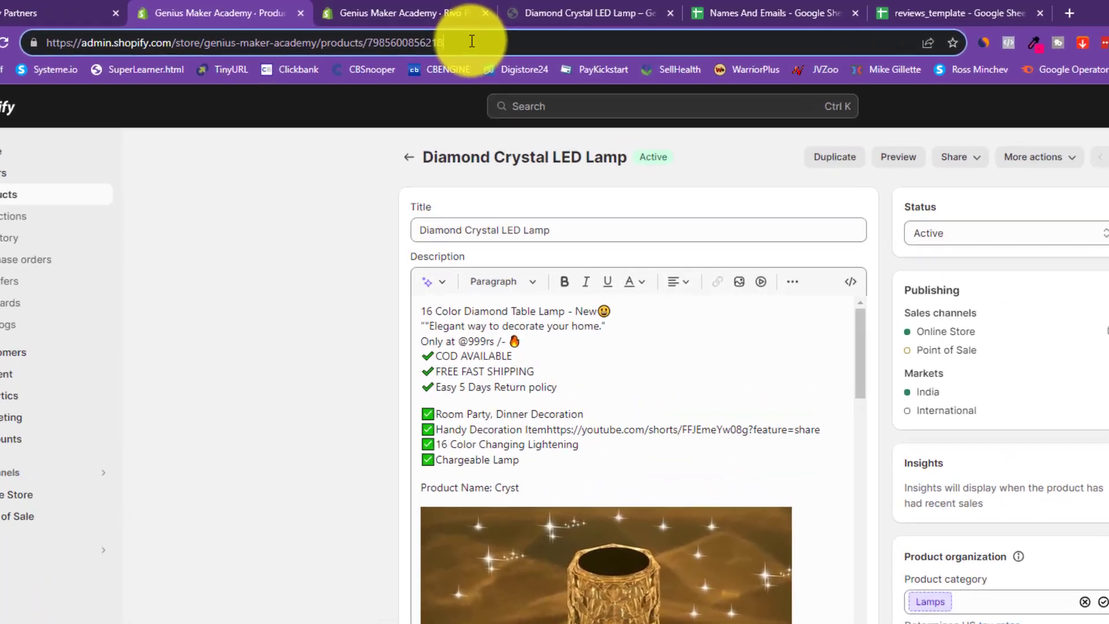
left_click_drag(357, 31, 306, 28)
left_click_drag(544, 70, 523, 70)
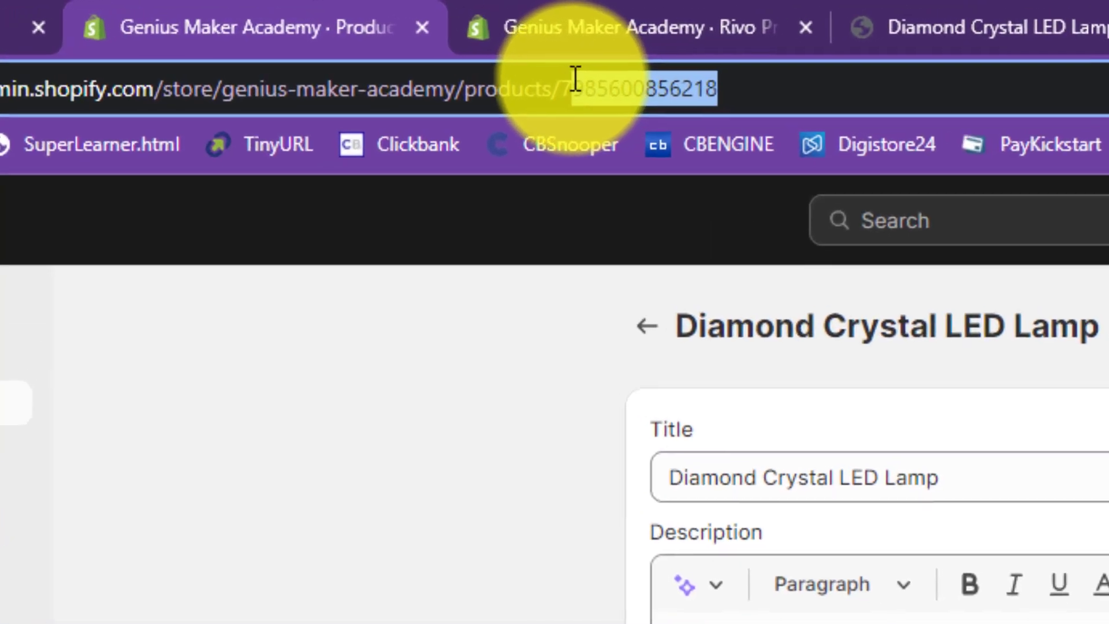
right_click(559, 73)
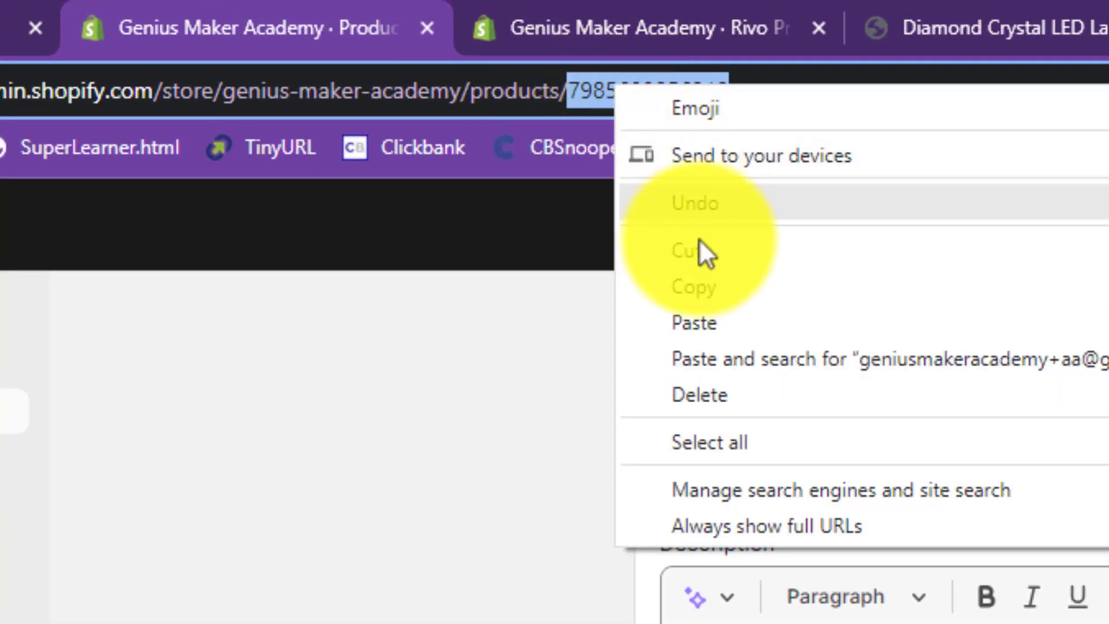
left_click(726, 288)
left_click(493, 472)
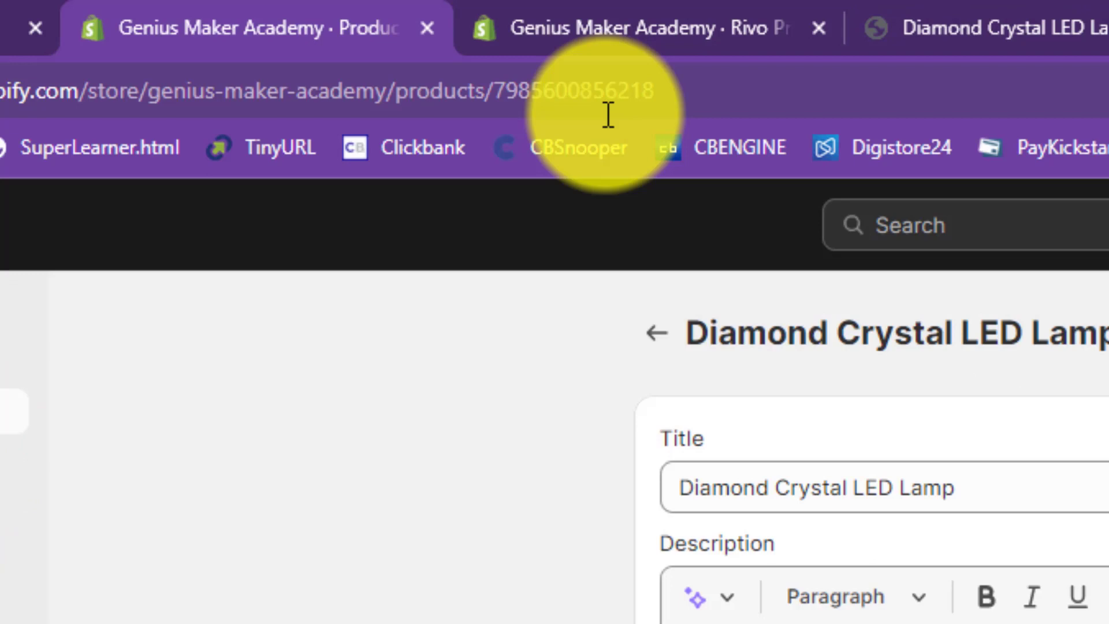
left_click(1106, 28)
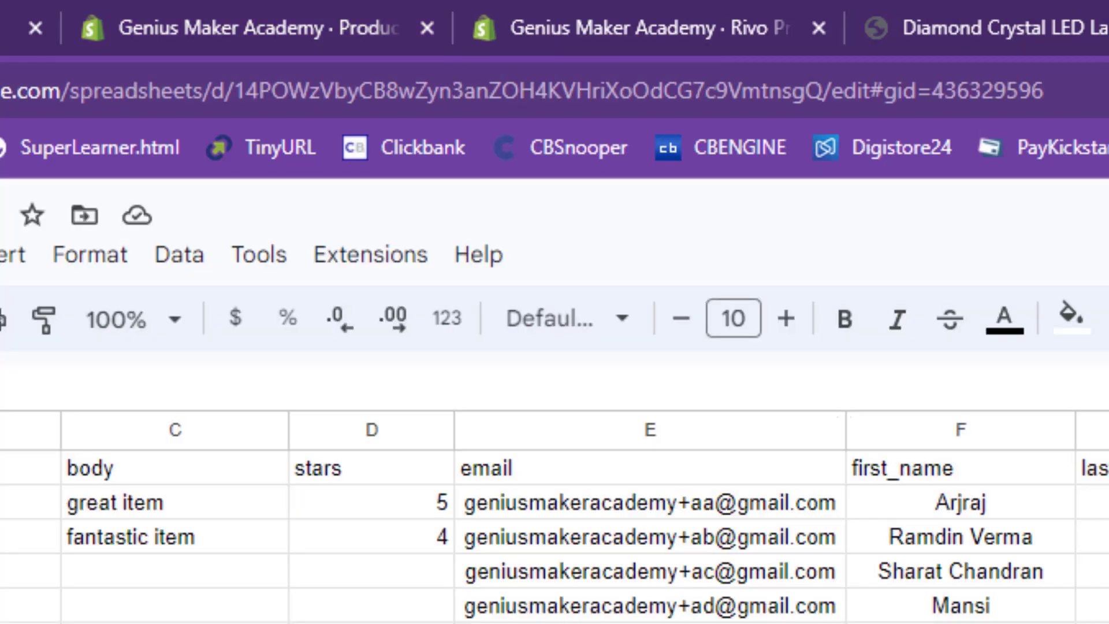
key("ctrl+v")
key("Return")
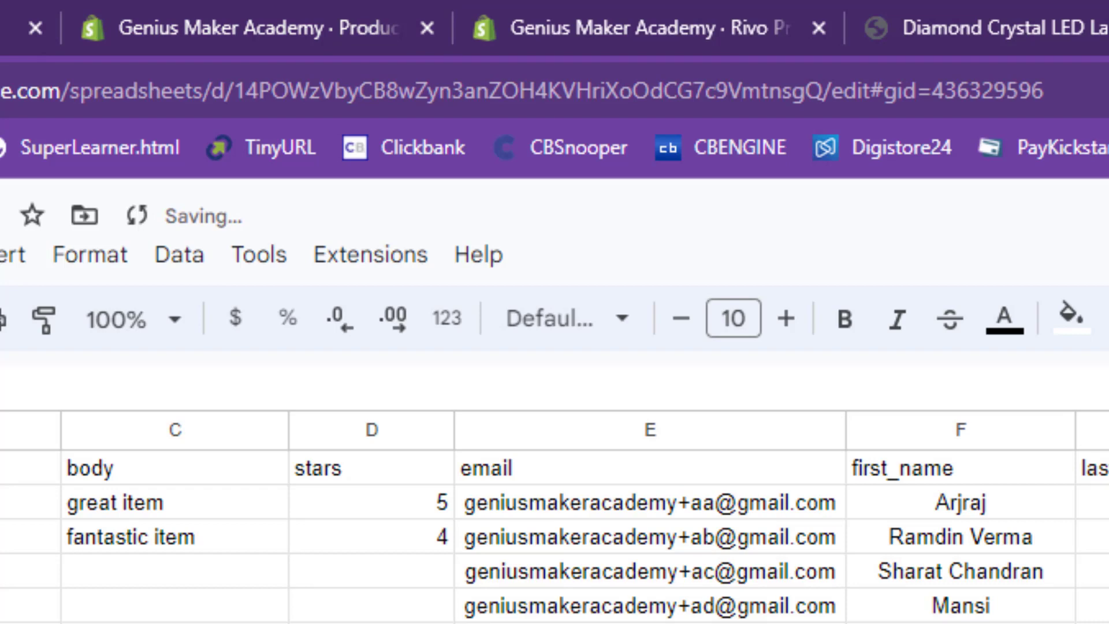
key("ctrl+v")
key("ctrl+v")
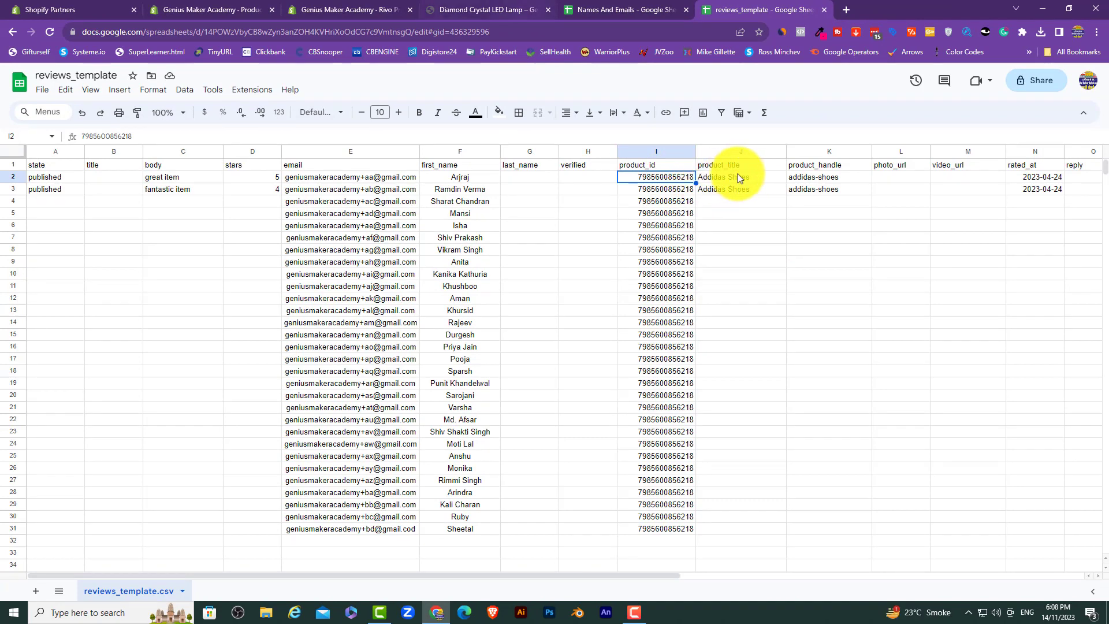
Step: Copy the product title 'Diamond Crystal LED Lamp' from the Shopify product page
left_click(210, 10)
left_click_drag(461, 172, 343, 174)
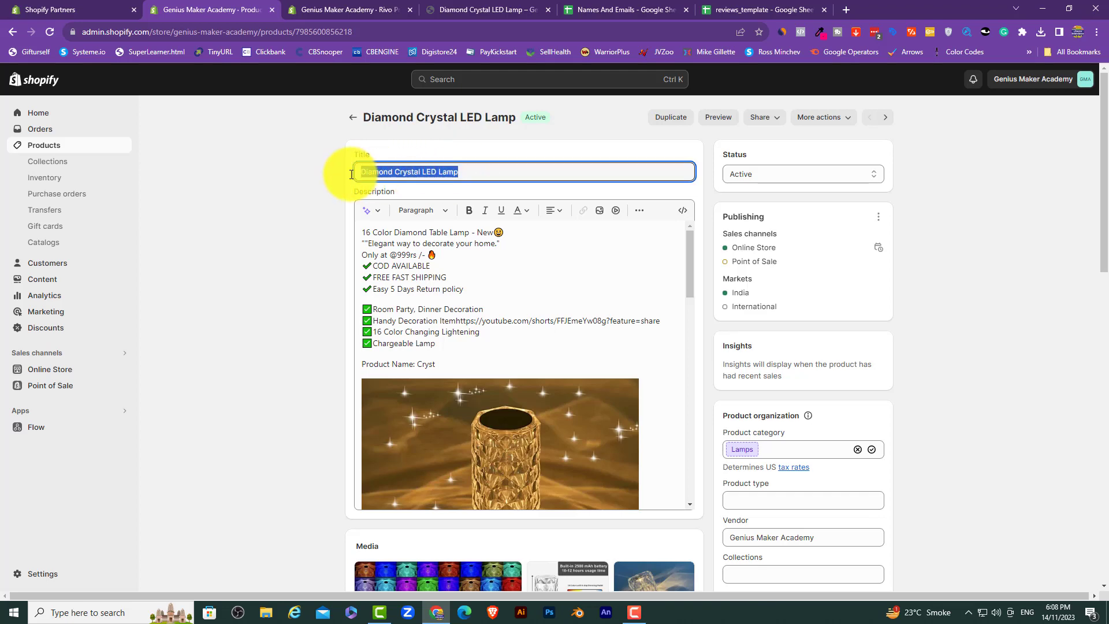
right_click(399, 173)
left_click(434, 211)
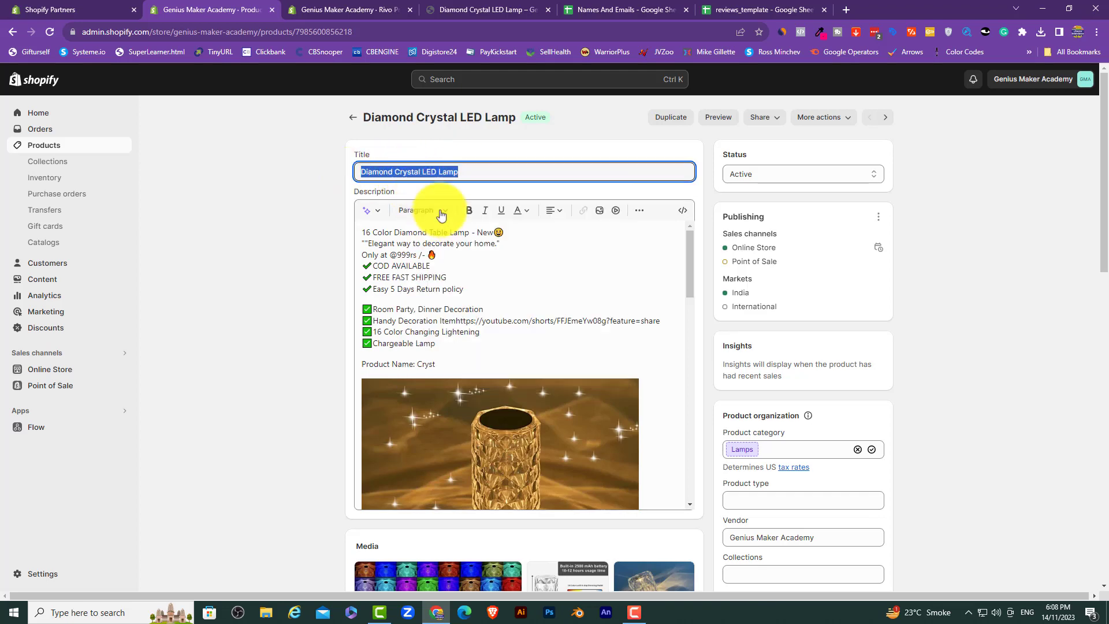
Step: Replace the Addidas Shoes titles with 'Diamond Crystal LED Lamp' and fill J2 down to J31
left_click(751, 10)
left_click(736, 175)
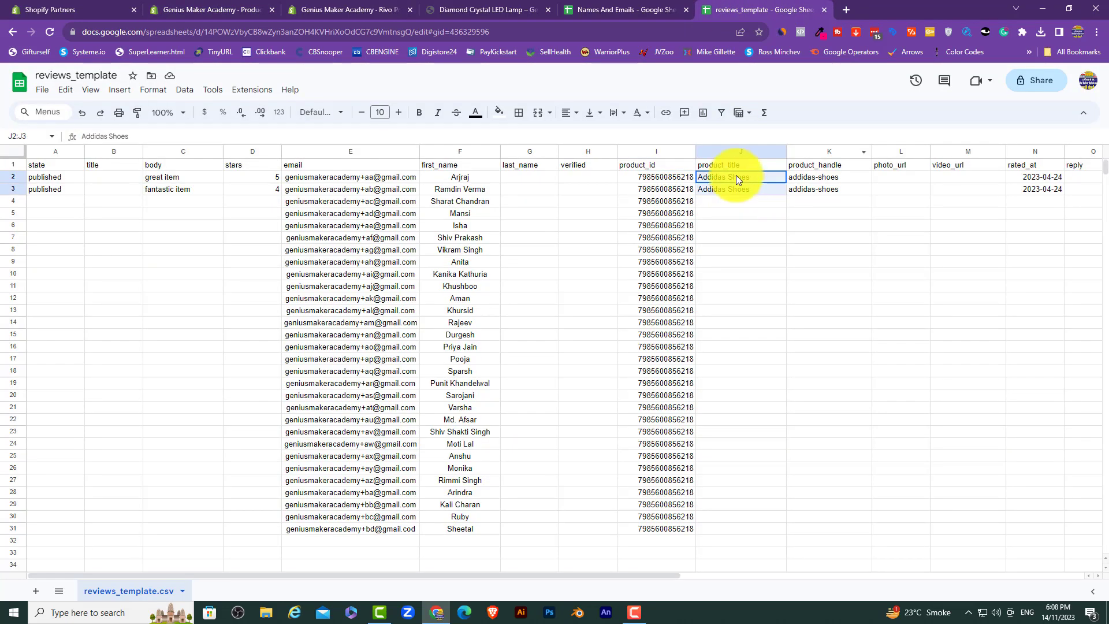
key("shift+Down")
key("Delete")
left_click(742, 177)
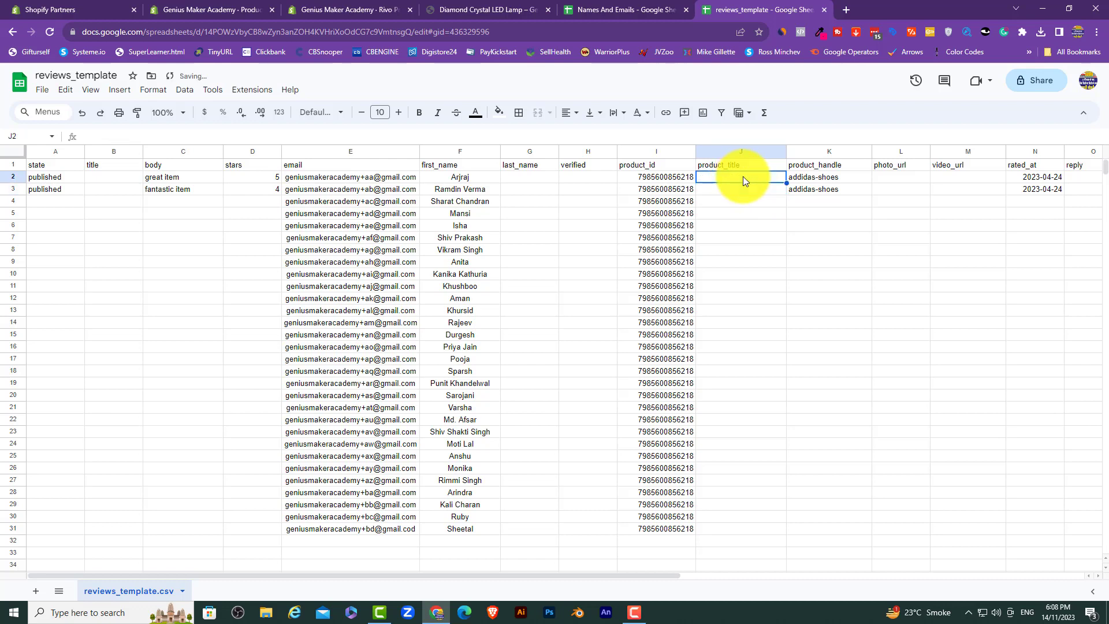
right_click(743, 176)
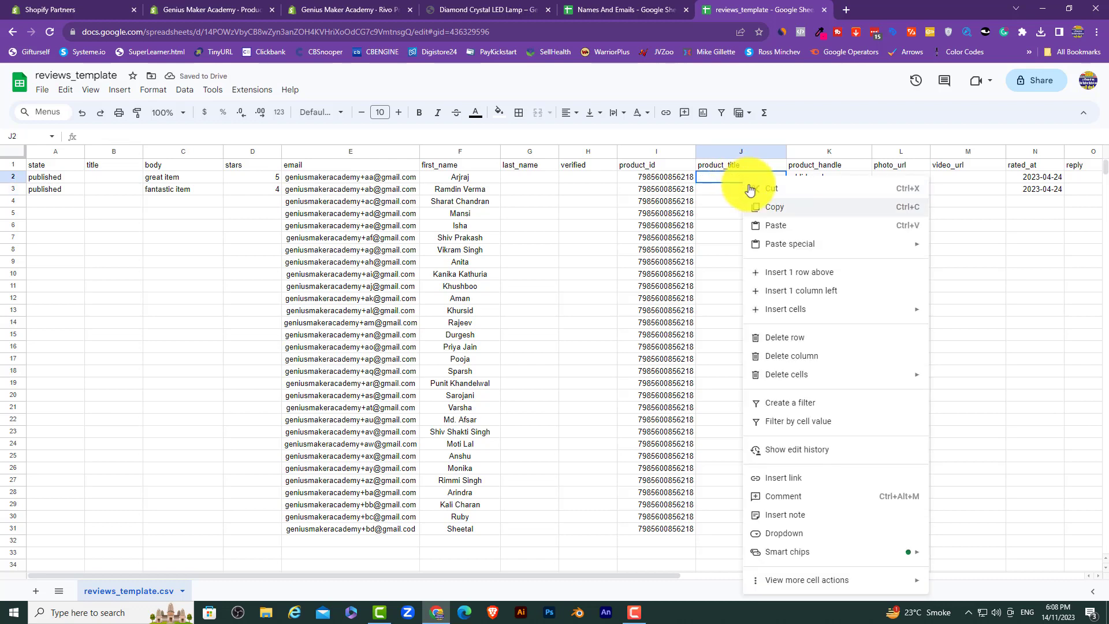
left_click(772, 223)
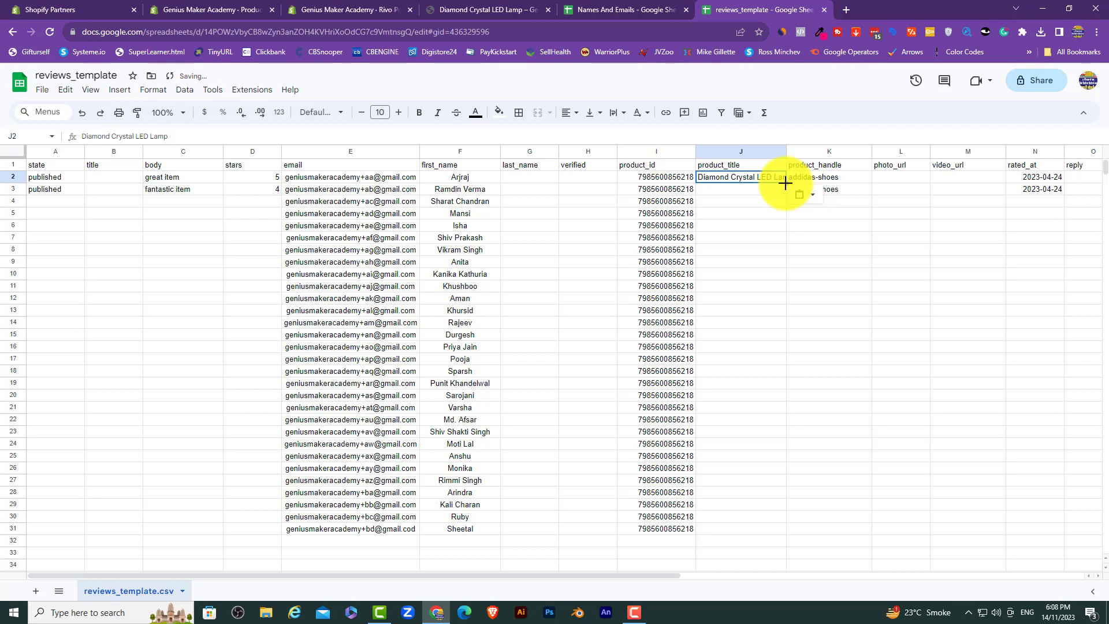
left_click_drag(785, 183, 791, 529)
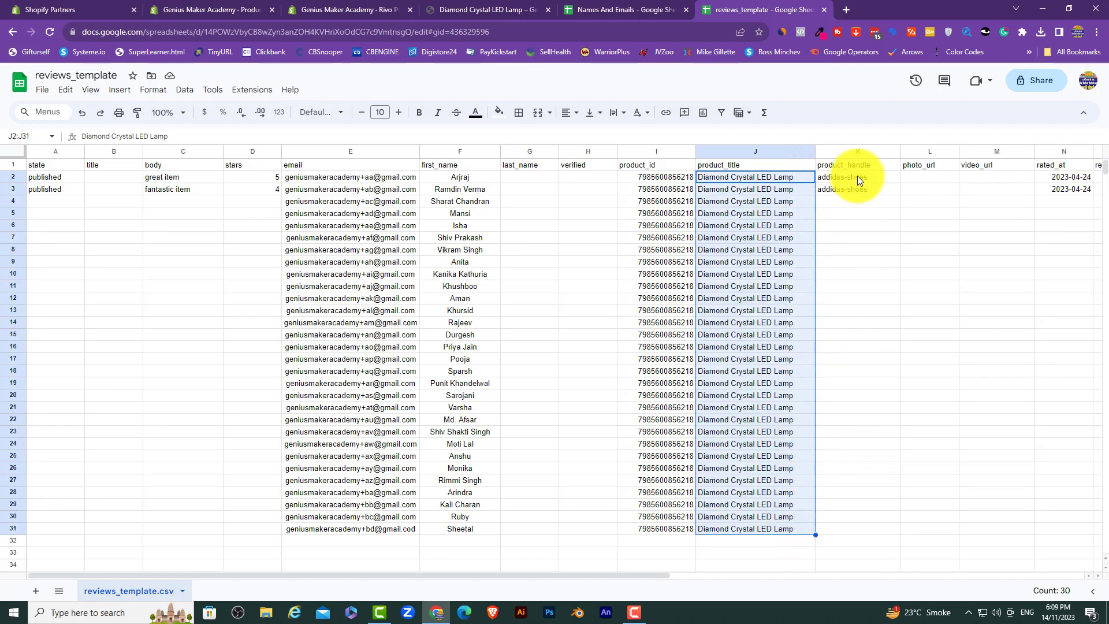
Step: Copy the URL handle diamond-crystal-led-lamp from the lamp's search engine listing
left_click(211, 9)
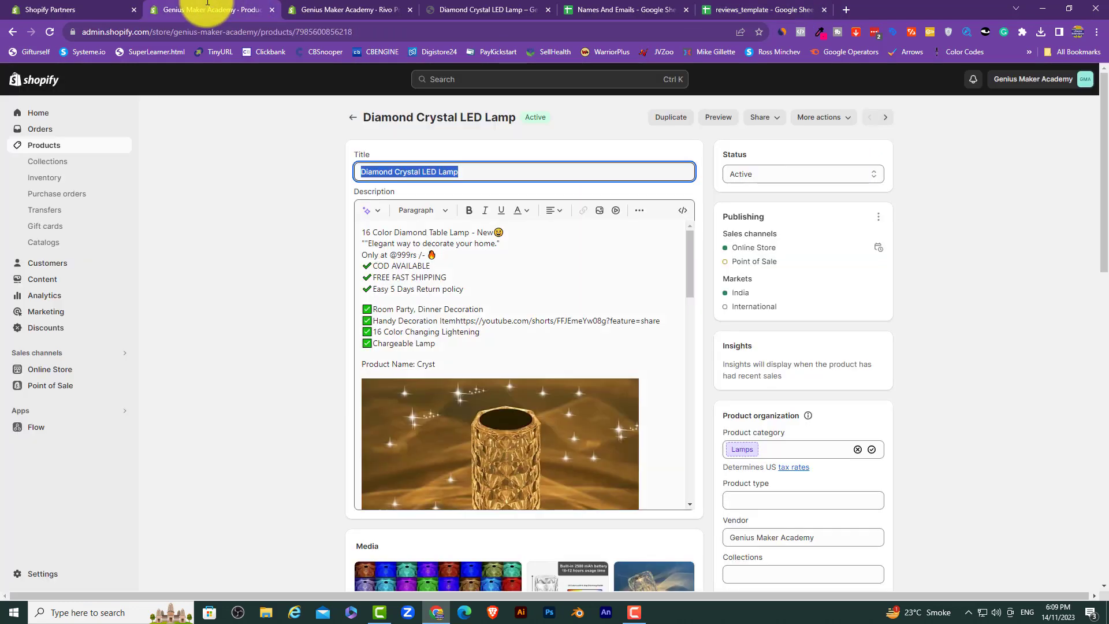
scroll(349, 381, "down", 10)
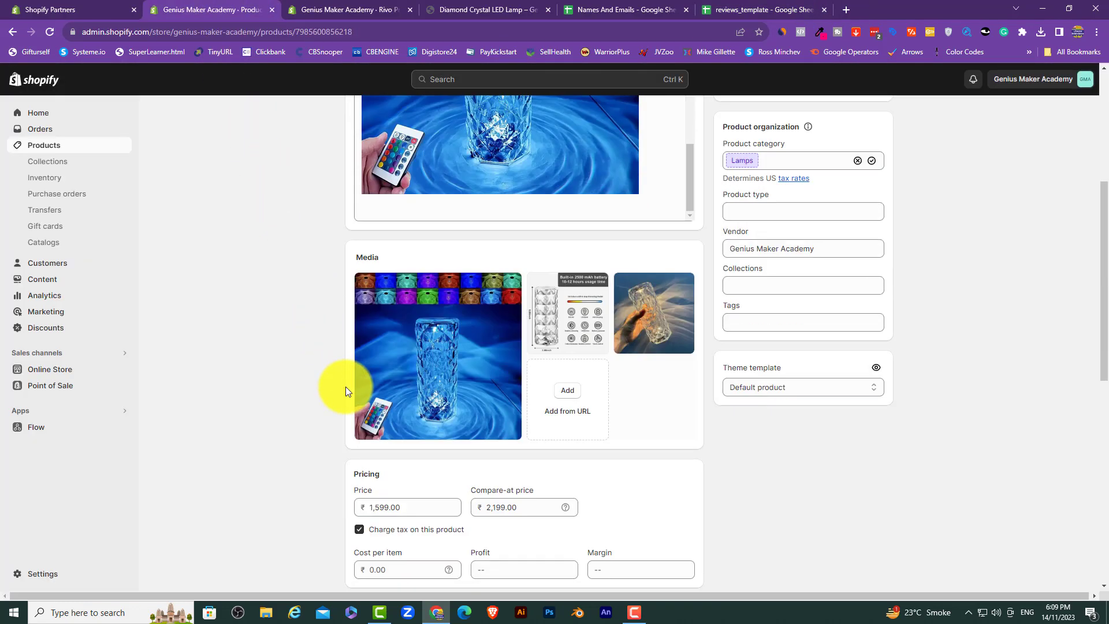
scroll(345, 386, "down", 4)
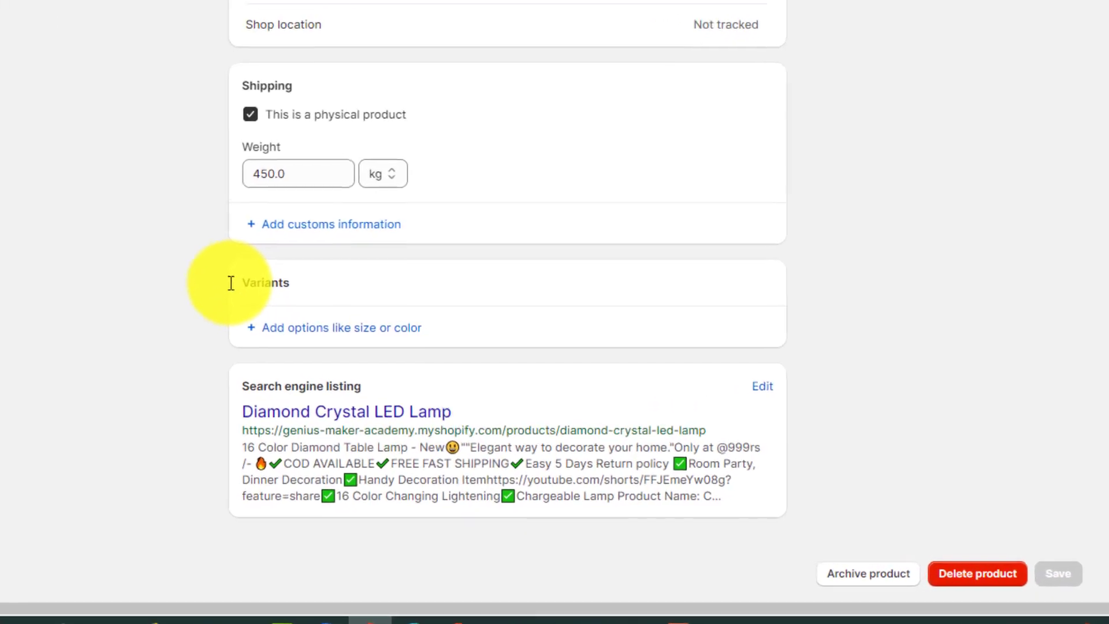
left_click(762, 386)
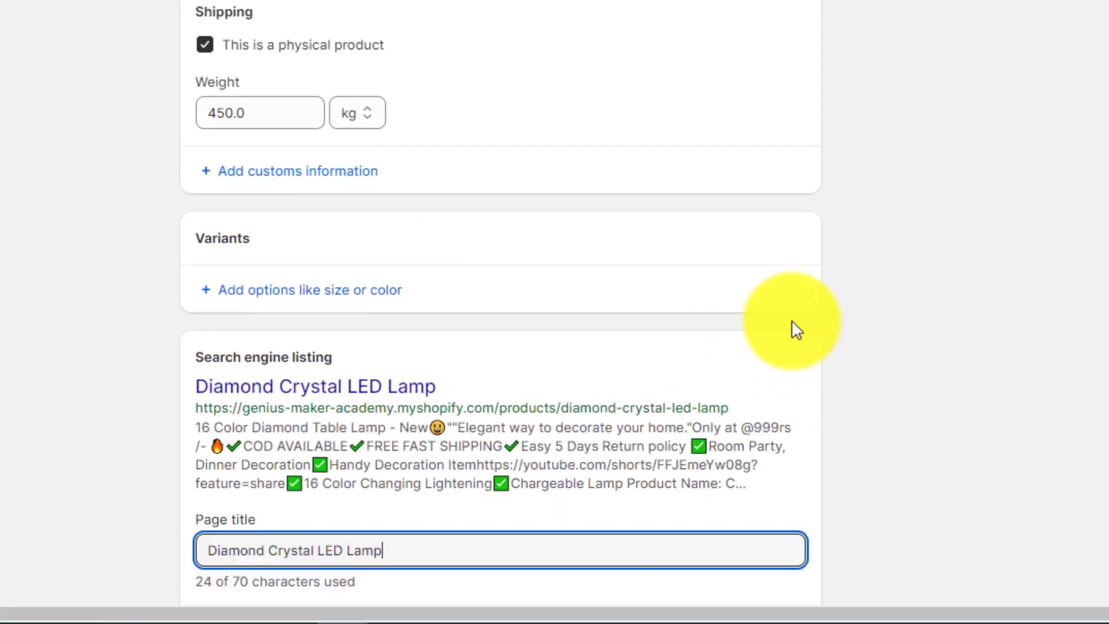
scroll(791, 321, "down", 5)
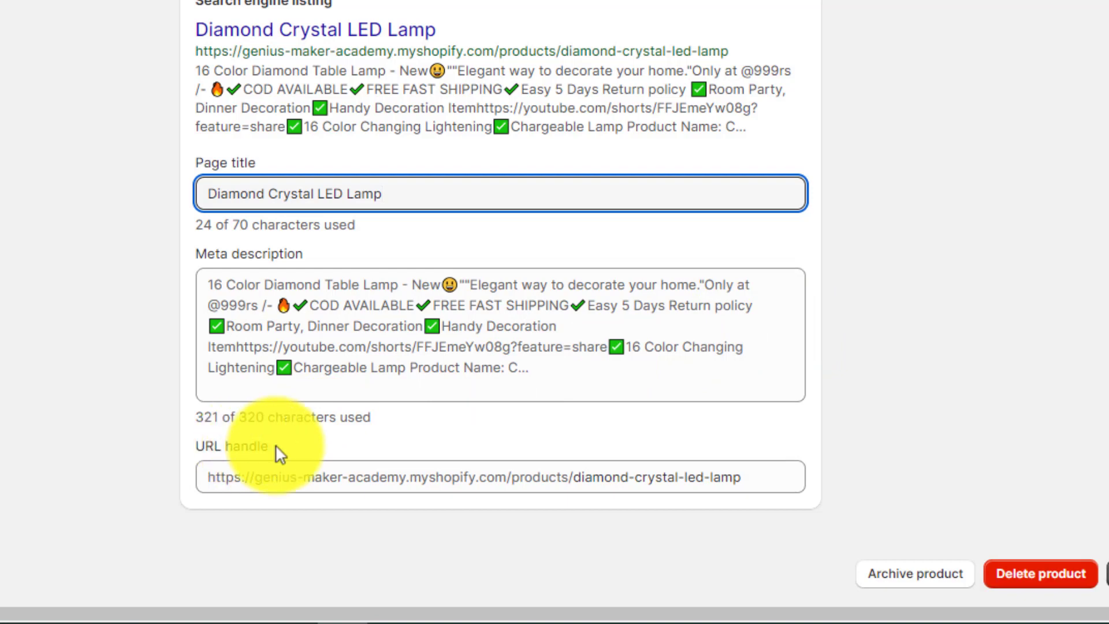
left_click_drag(751, 479, 569, 482)
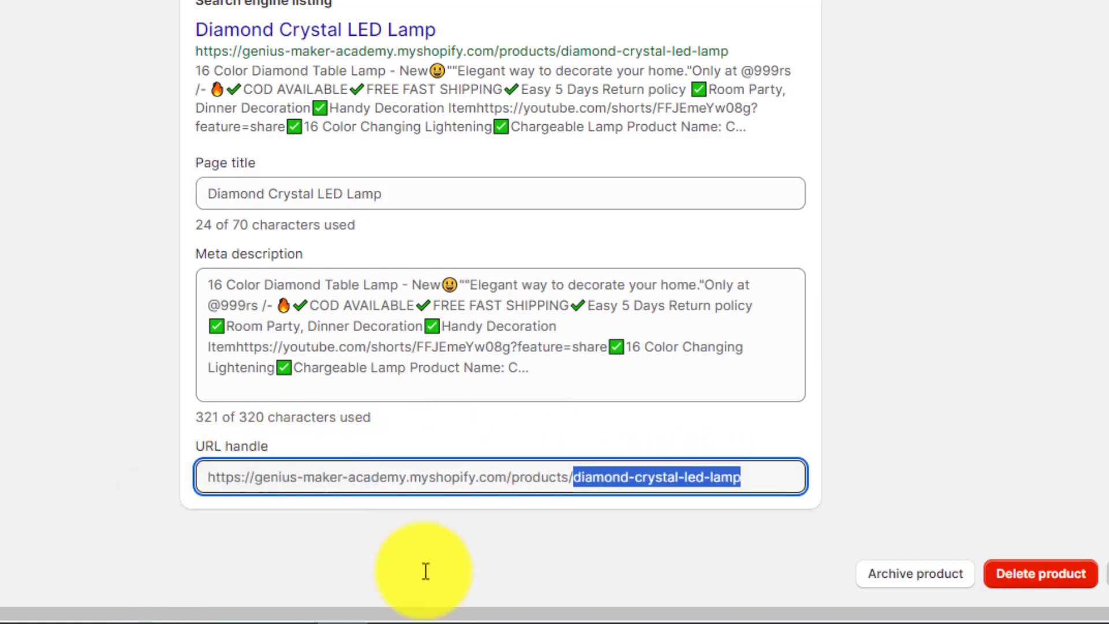
right_click(709, 479)
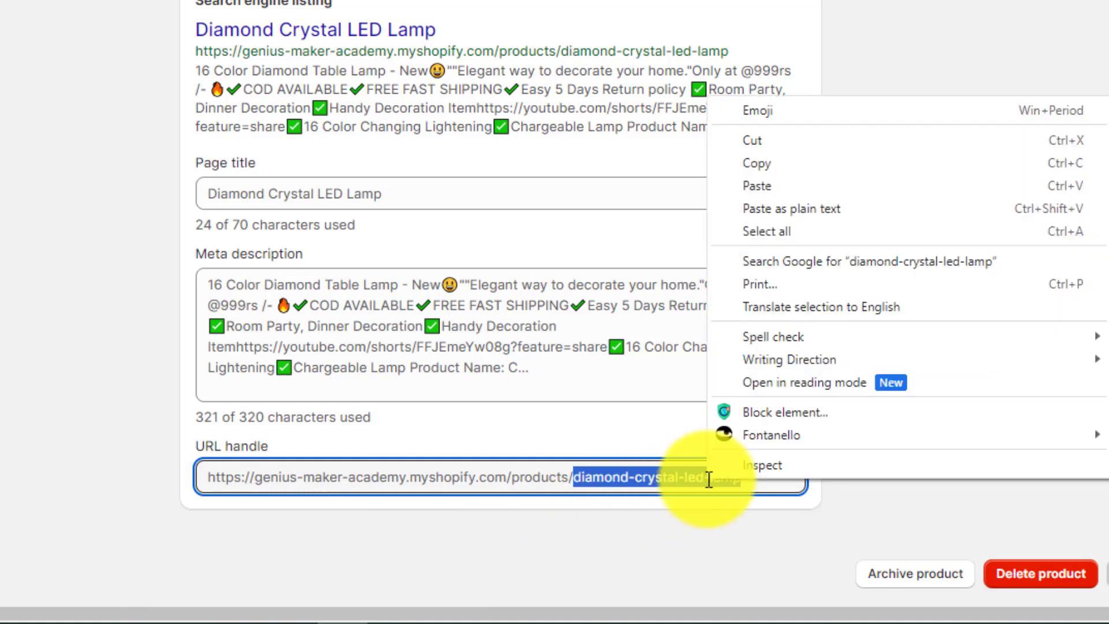
left_click(771, 163)
Step: Replace the addidas-shoes handles with diamond-crystal-led-lamp and fill K2 down to K31
left_click(774, 9)
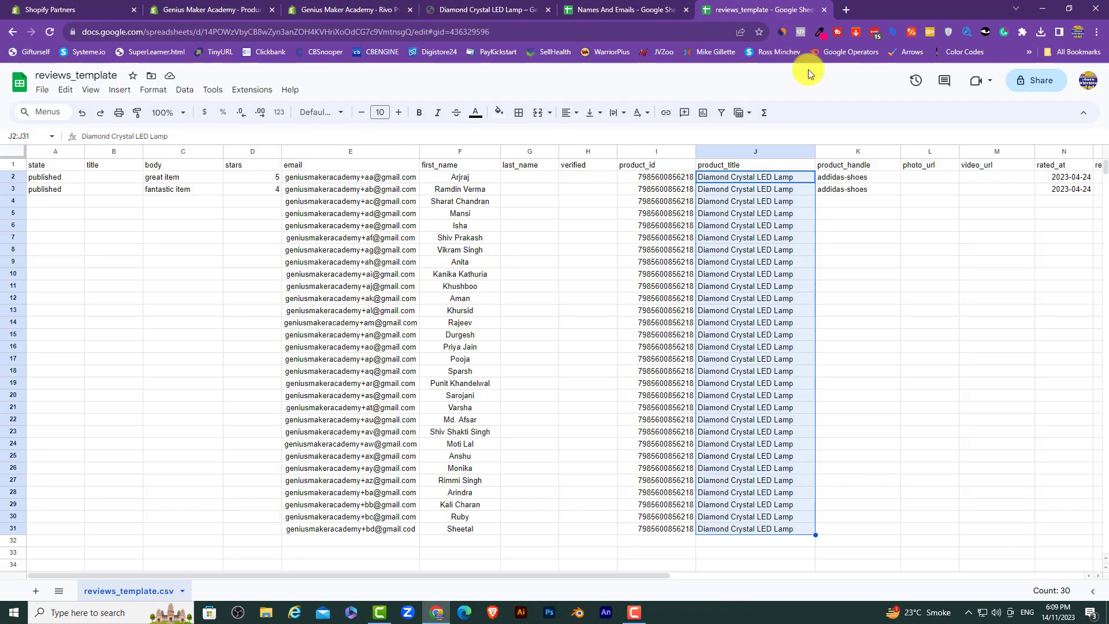
left_click(846, 179)
key("shift+Down")
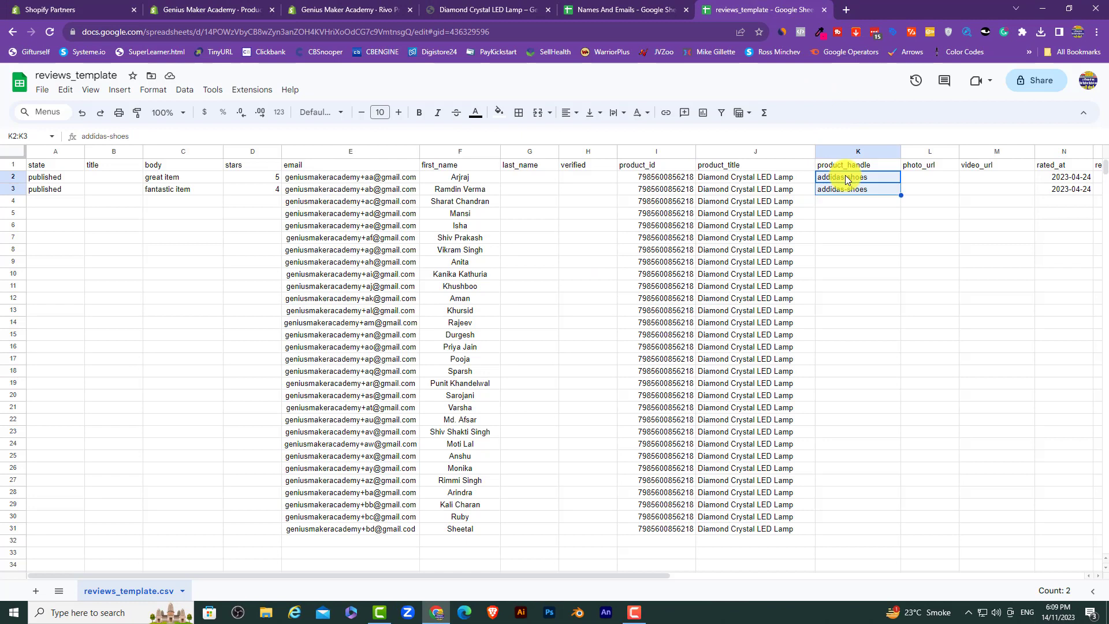
key("Delete")
right_click(844, 175)
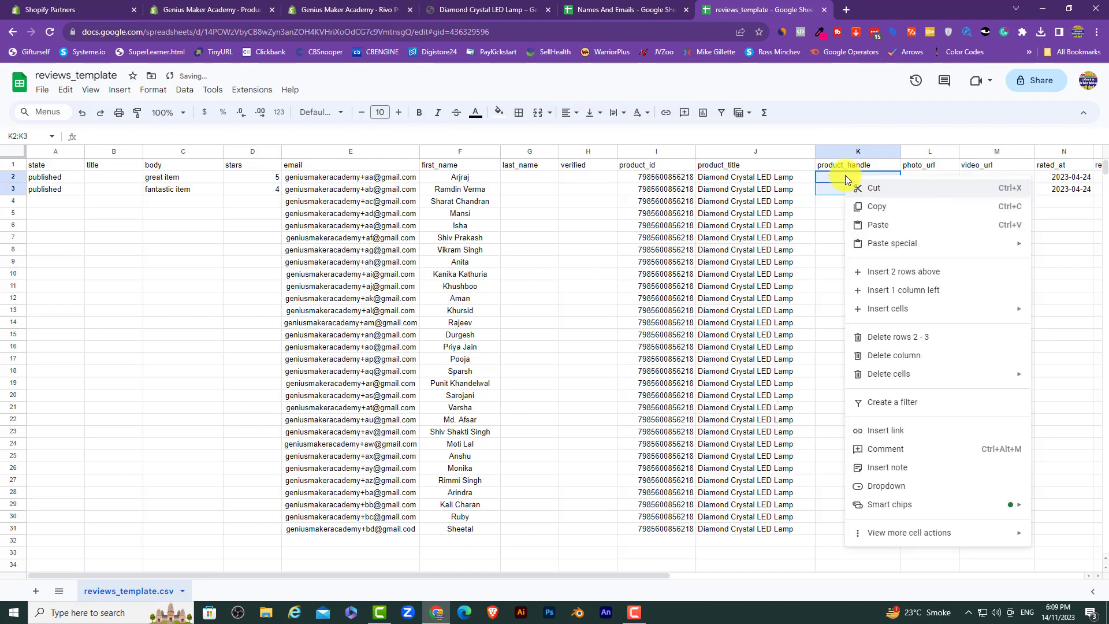
left_click(878, 217)
left_click(878, 217)
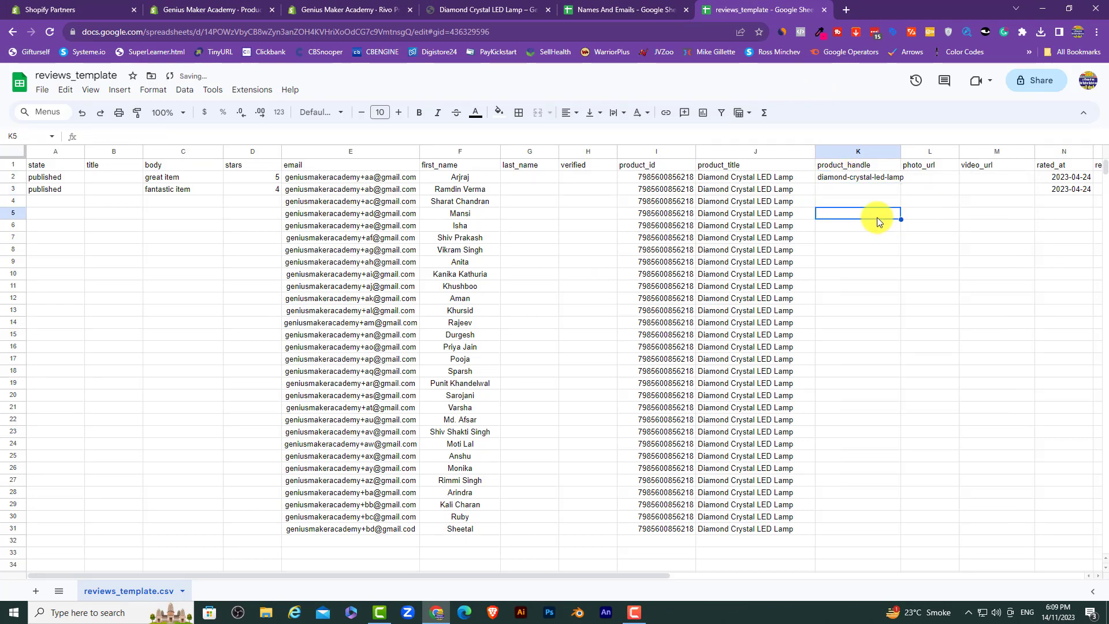
left_click(892, 175)
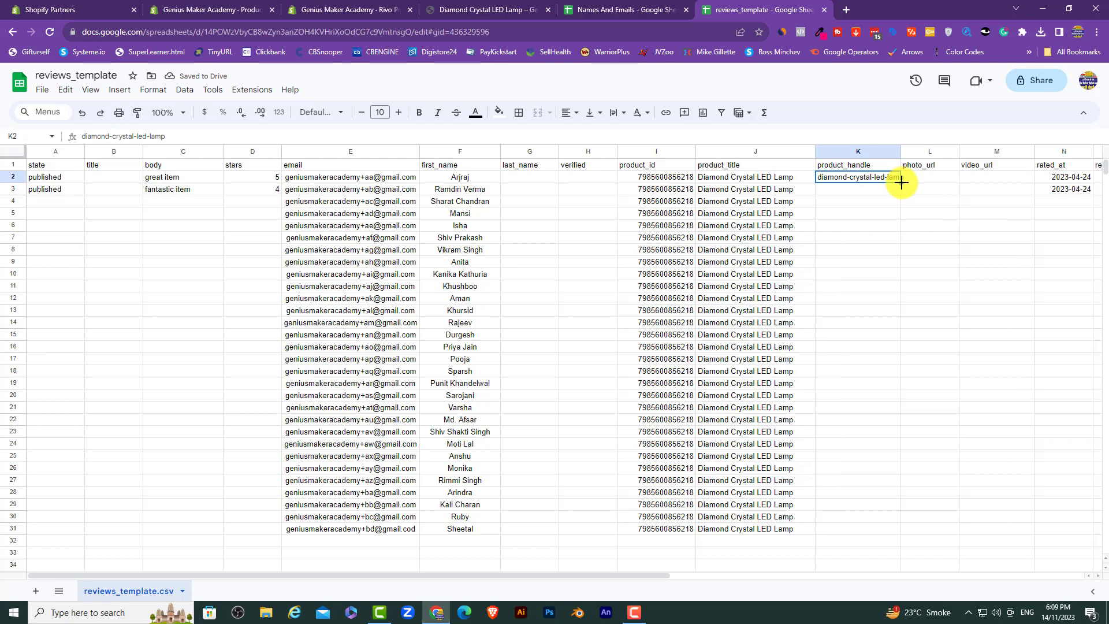
left_click_drag(902, 182, 905, 526)
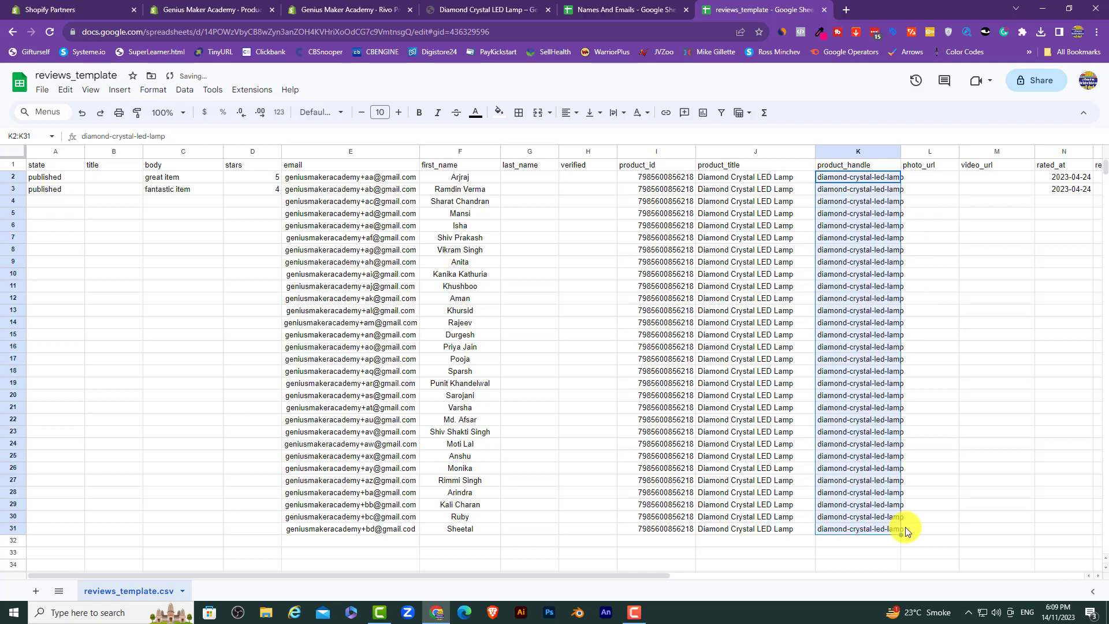
Step: Widen column K, then fill rated_at 2023-04-24 and state 'published' down to row 31
double_click(900, 150)
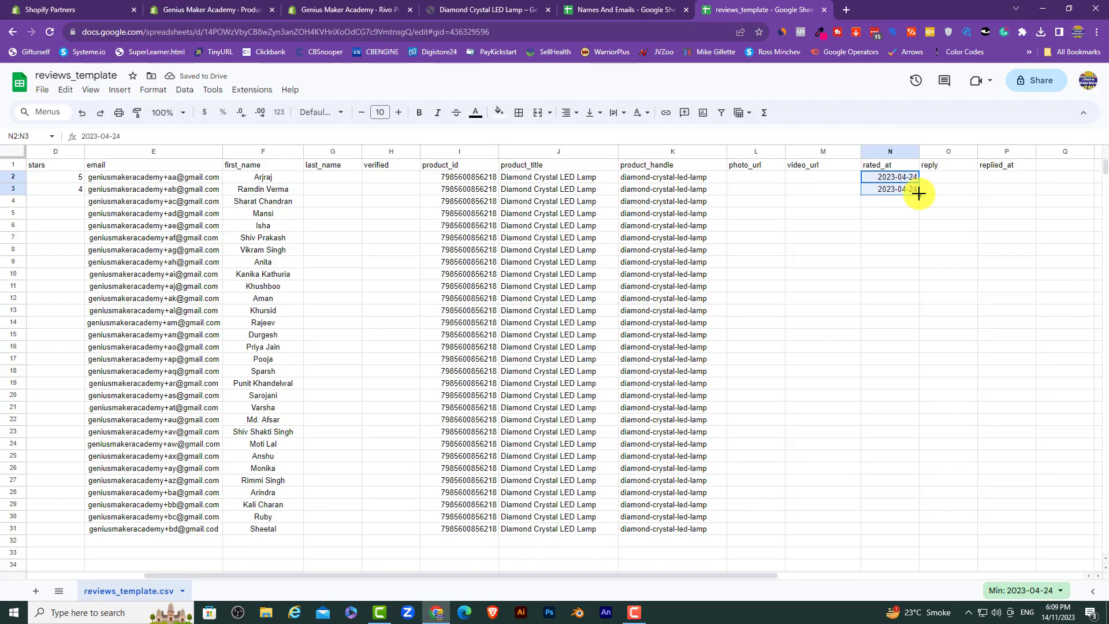
left_click_drag(918, 194, 930, 526)
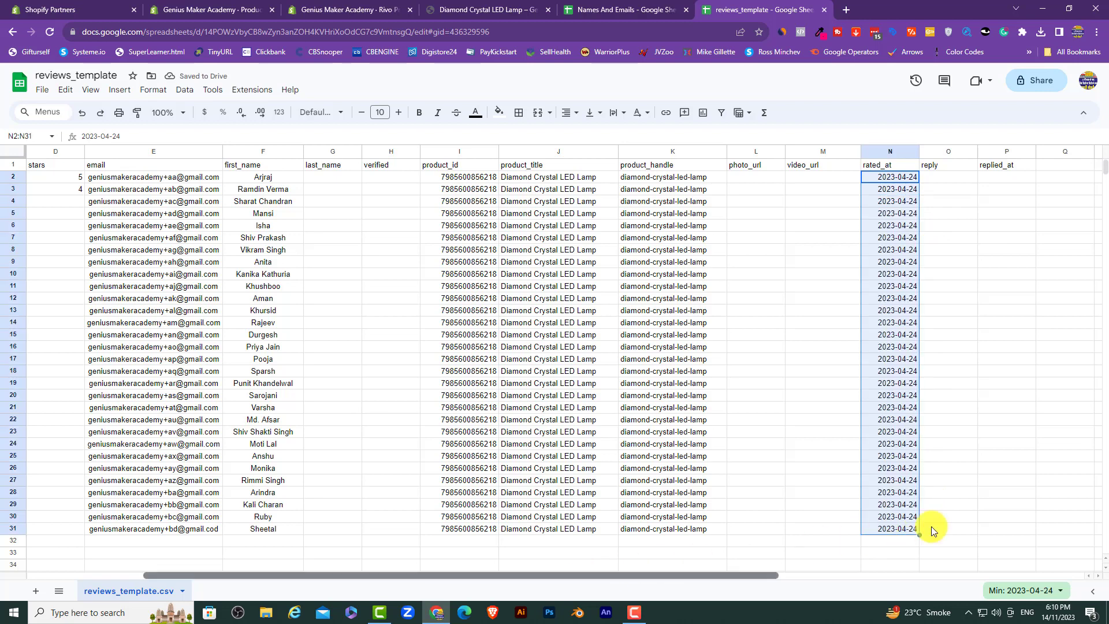
scroll(931, 526, "left", 3)
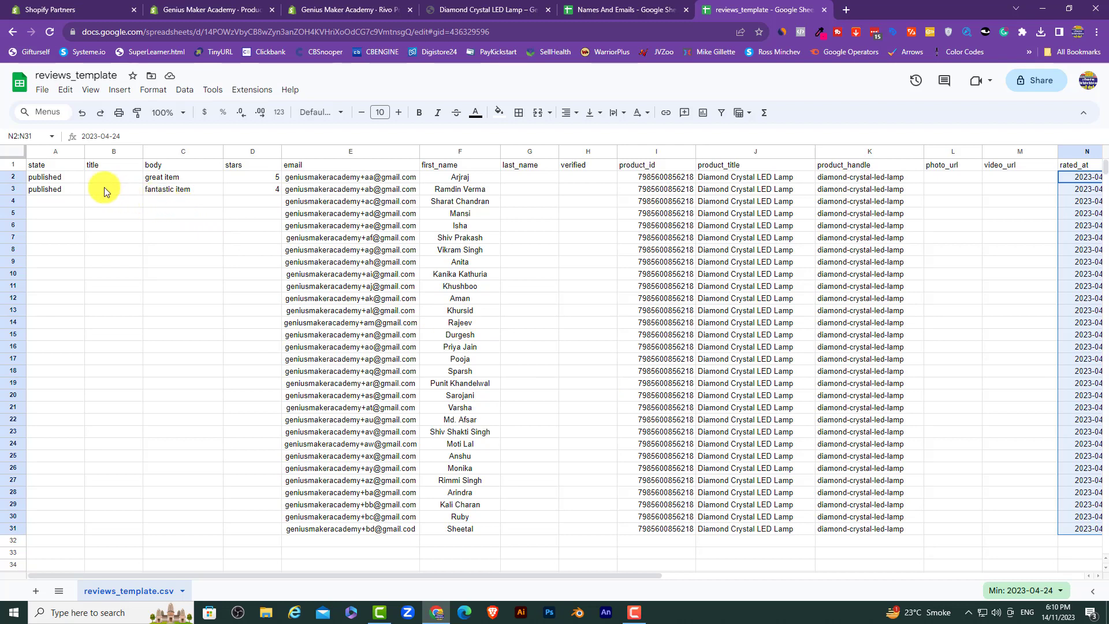
left_click_drag(44, 177, 102, 529)
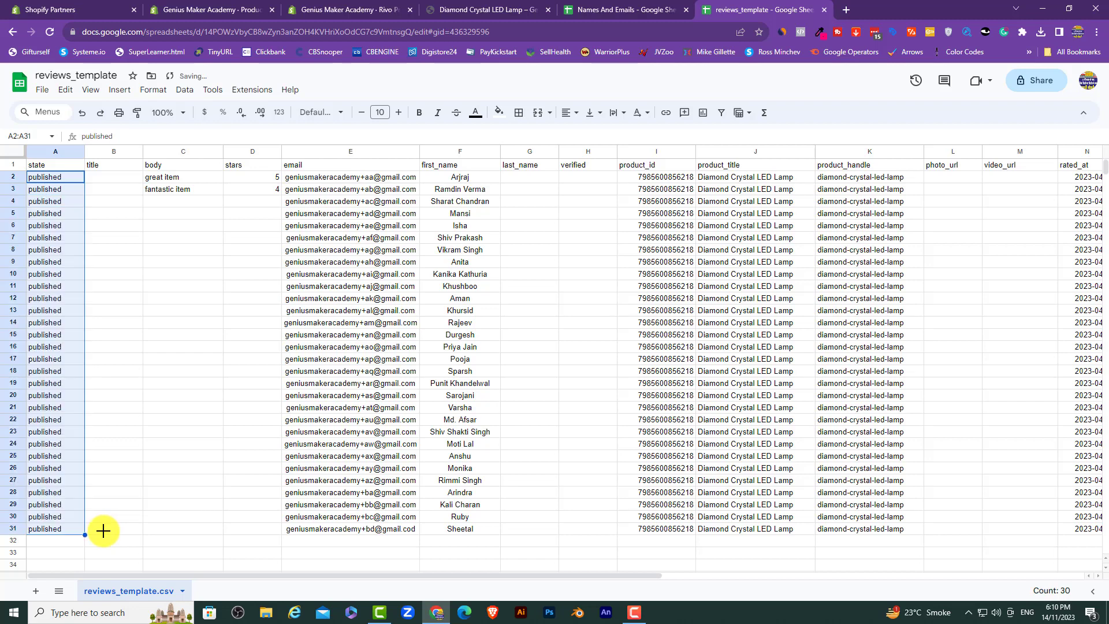
Step: Set D3 and D4 to 5, fill 5 stars down to row 31, and give D25 4 stars
left_click(272, 201)
type("5")
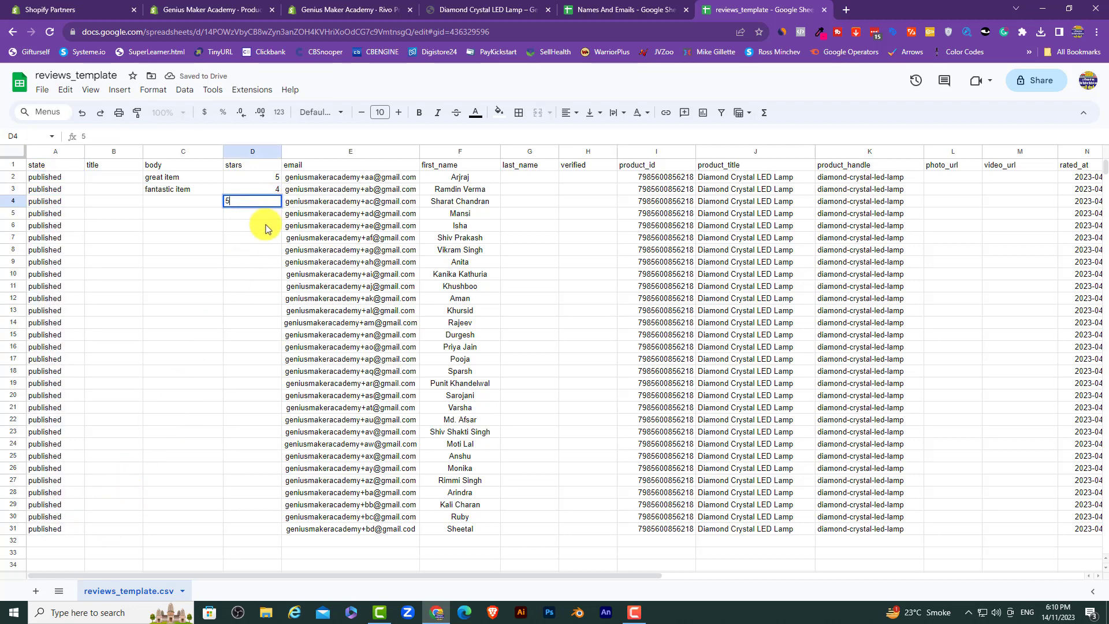
left_click(267, 226)
left_click(277, 194)
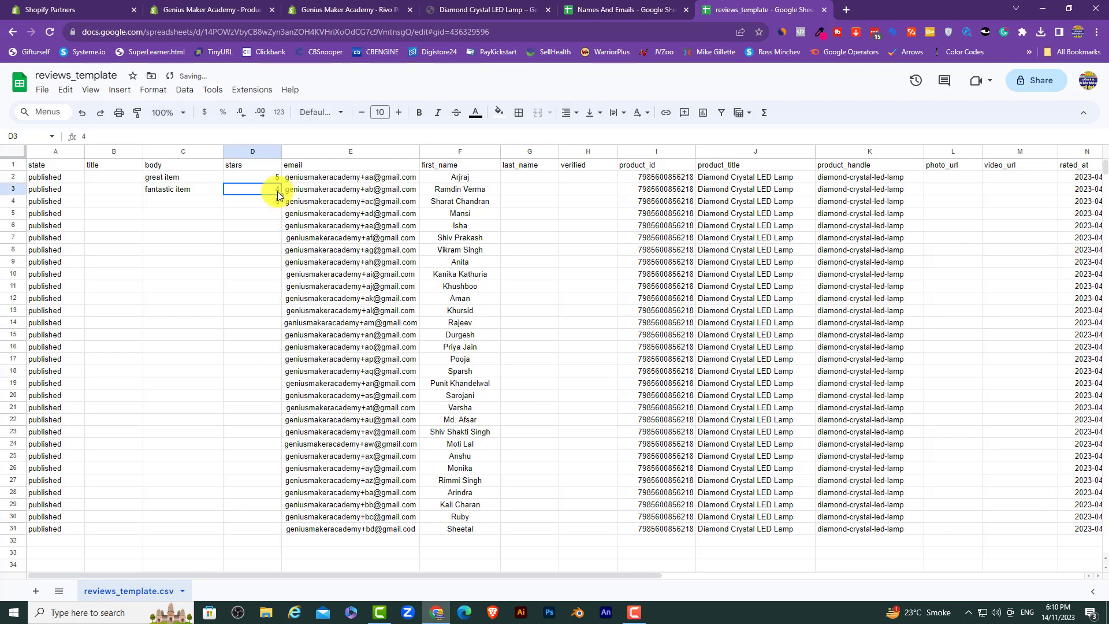
type("5")
left_click(276, 210)
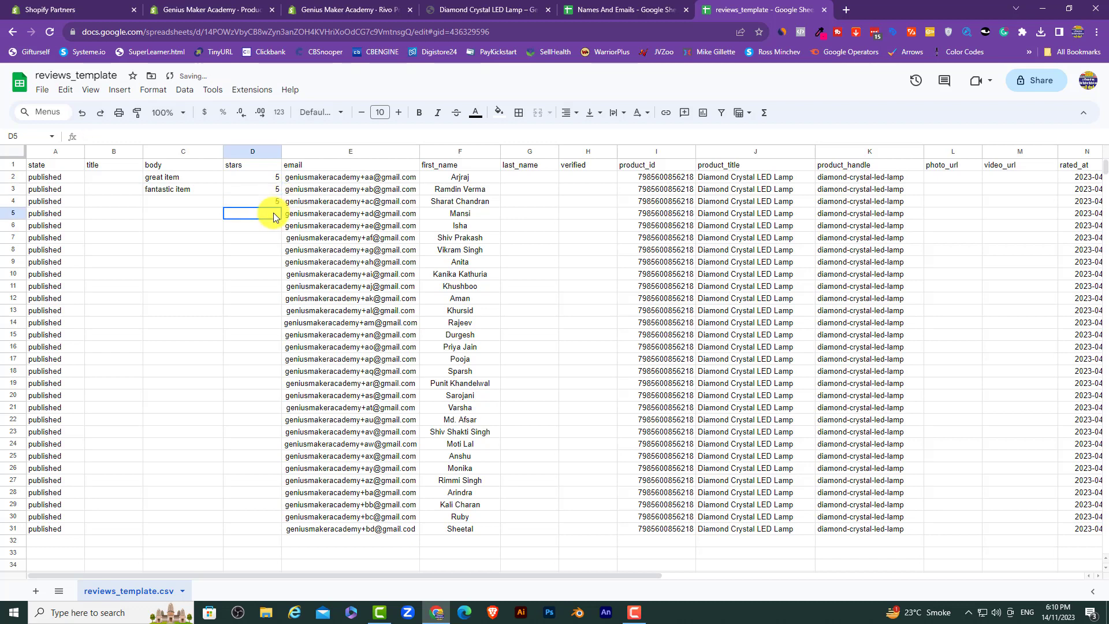
left_click(276, 204)
left_click_drag(281, 208, 287, 529)
left_click(274, 457)
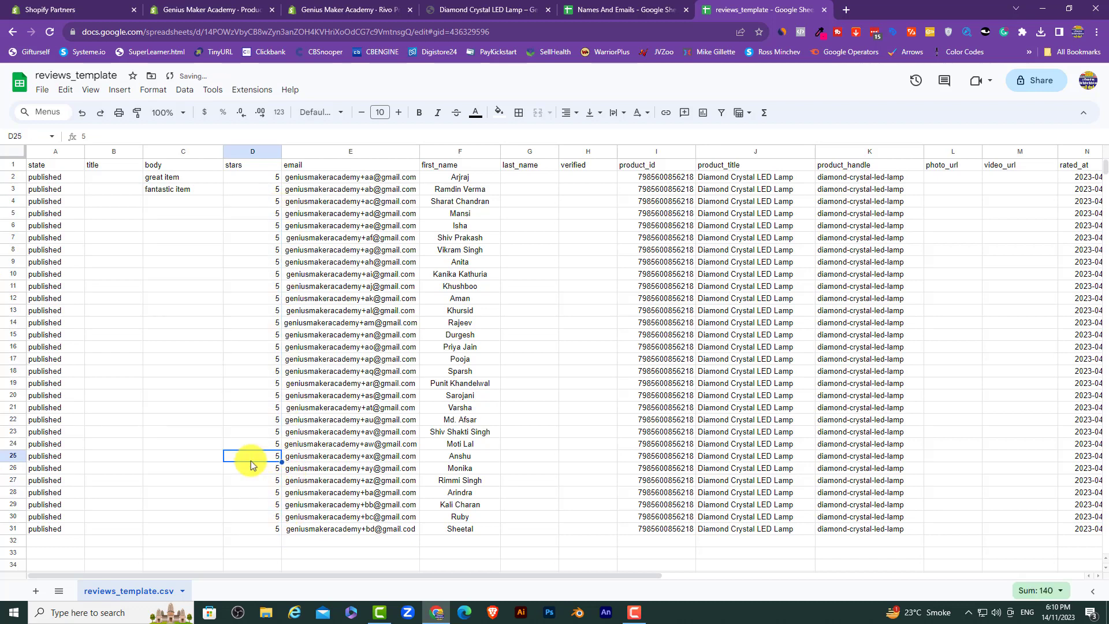
type("4")
left_click(199, 474)
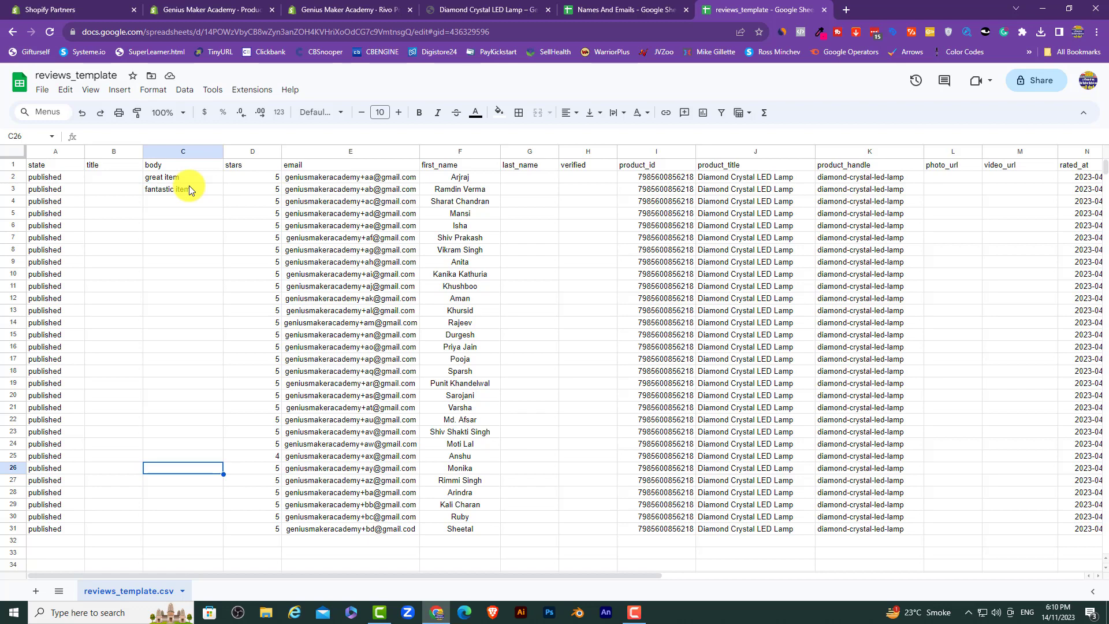
Step: View the Diamond Crystal LED Lamp storefront page and its 'No reviews yet' section
left_click(471, 9)
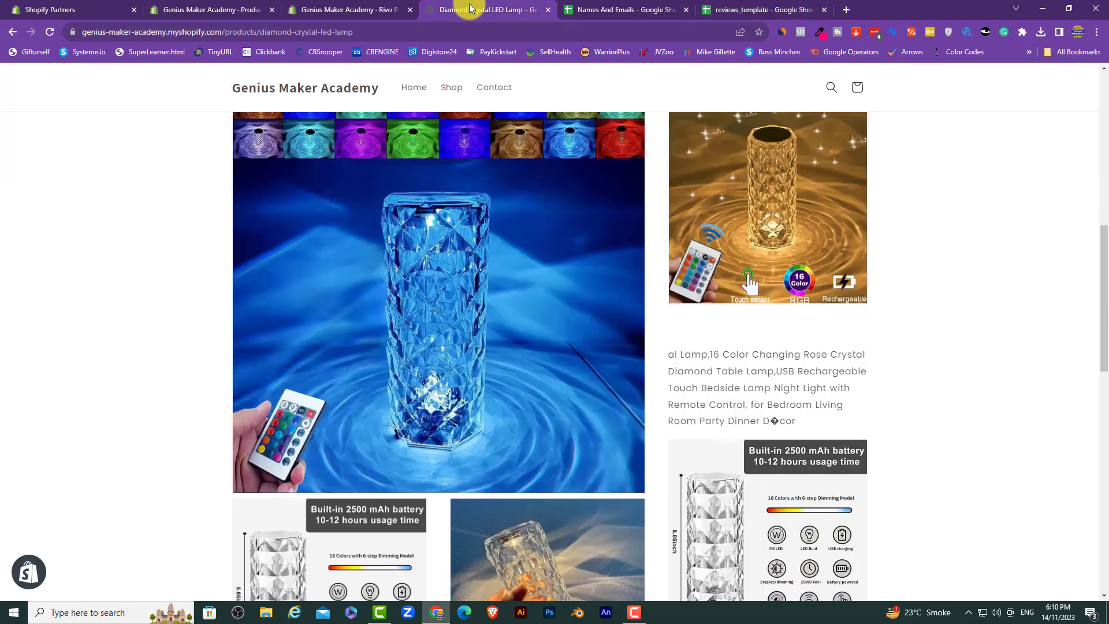
scroll(511, 75, "down", 14)
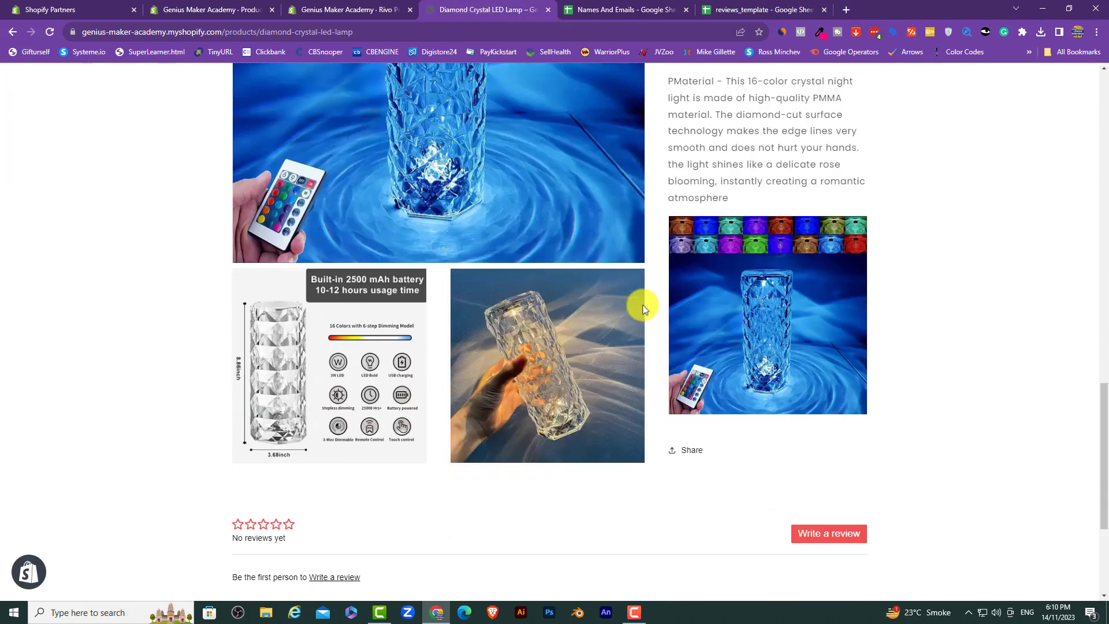
scroll(653, 322, "up", 10)
scroll(653, 322, "up", 5)
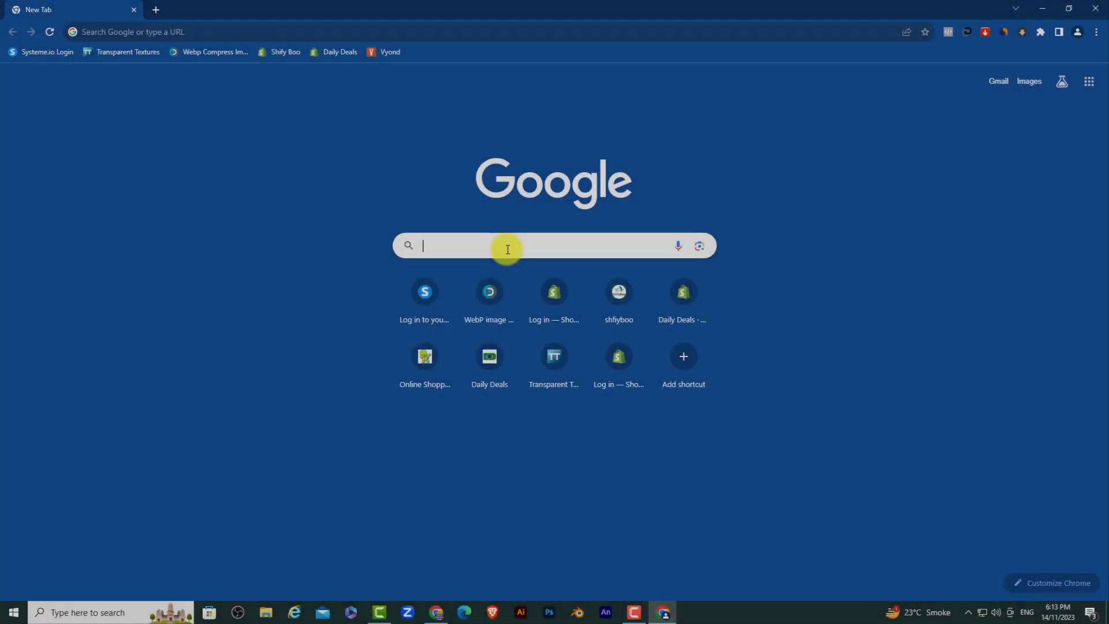
Step: Reach Amazon.in through a Google search and search for 'diamond crystal lamp'
type("amazon")
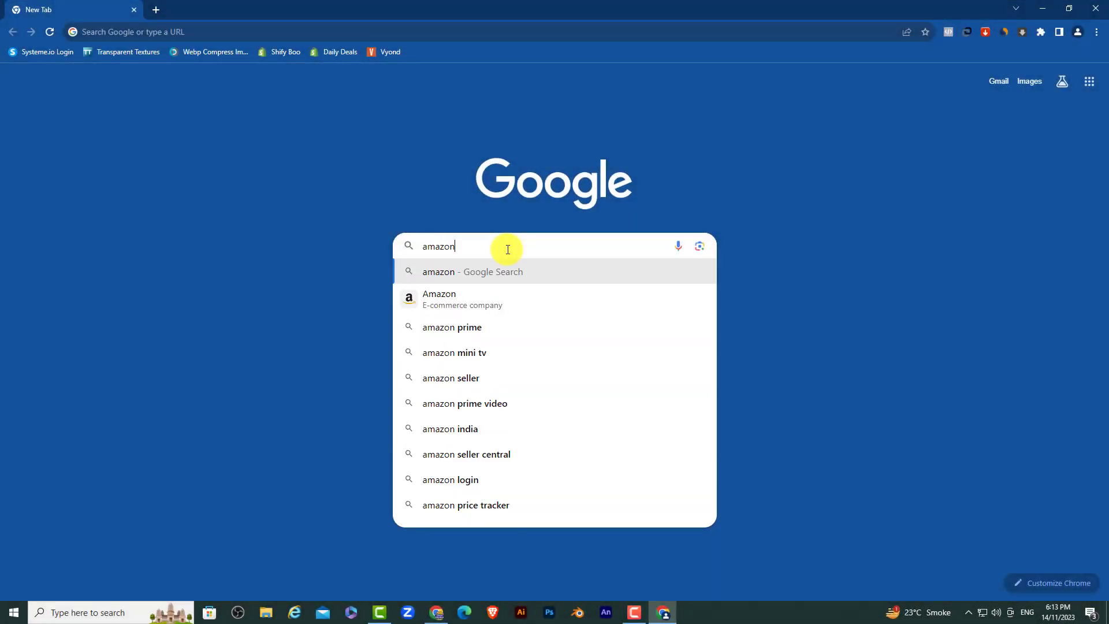
key("Return")
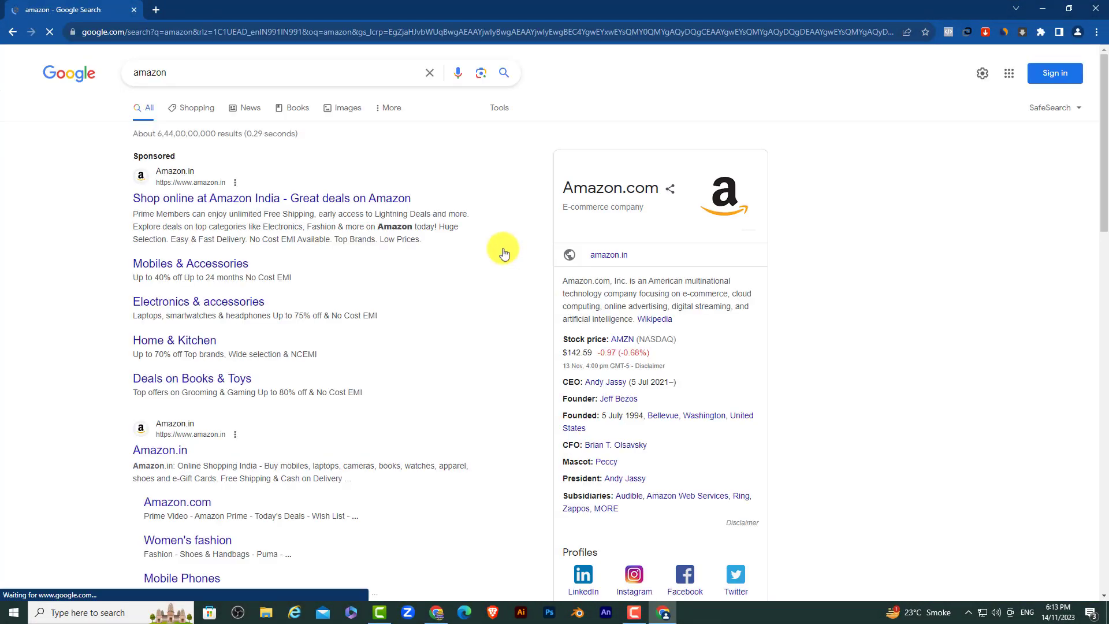
left_click(310, 198)
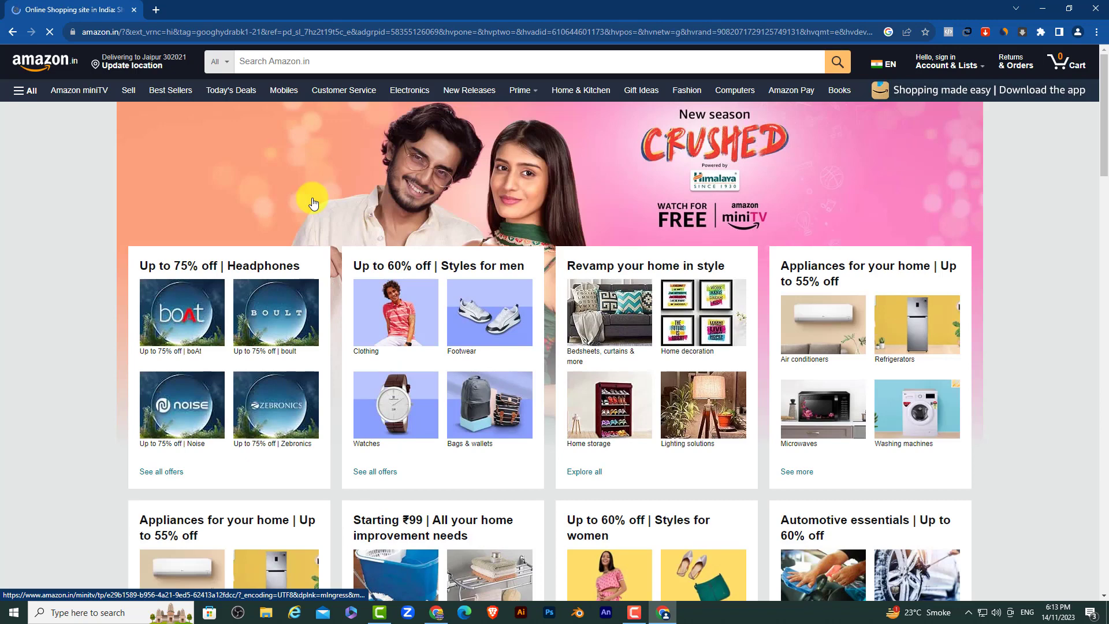
left_click(375, 62)
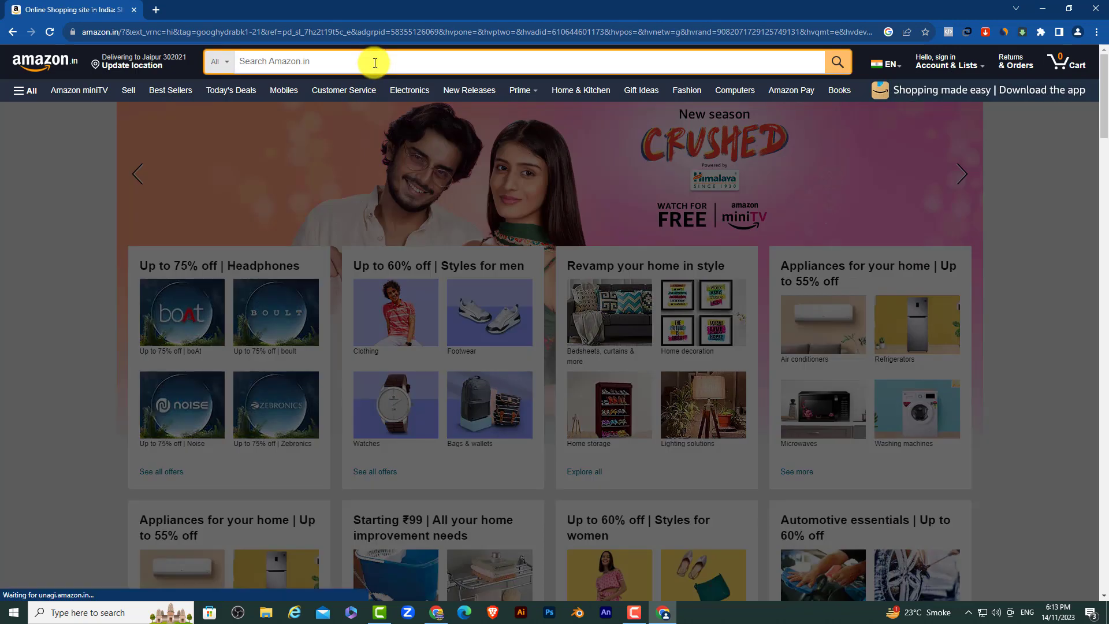
type("diam")
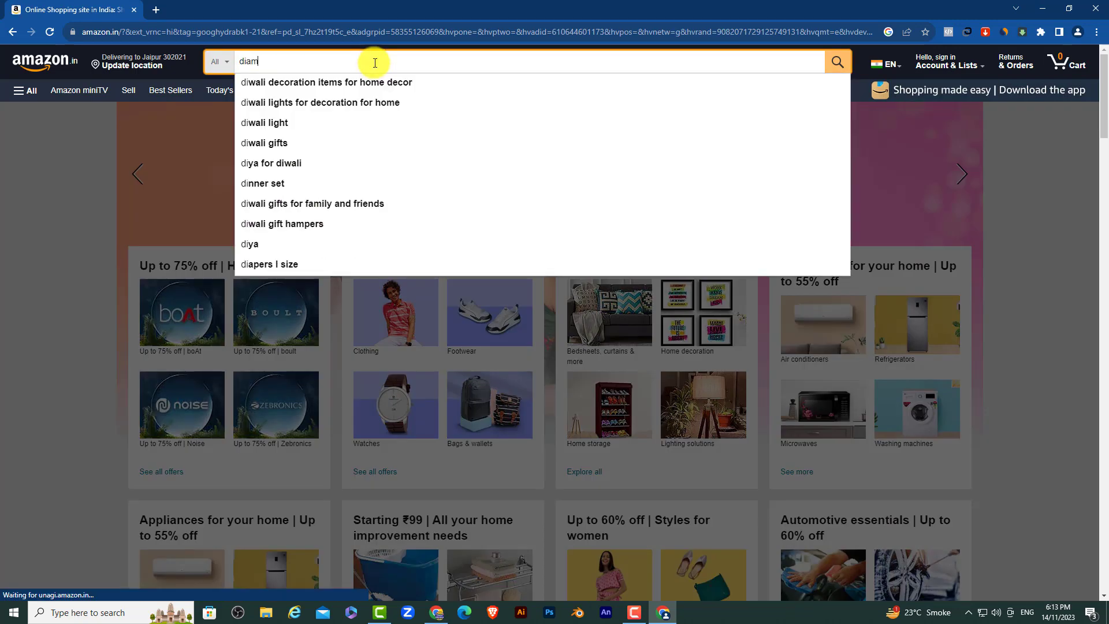
type("ond crystsl")
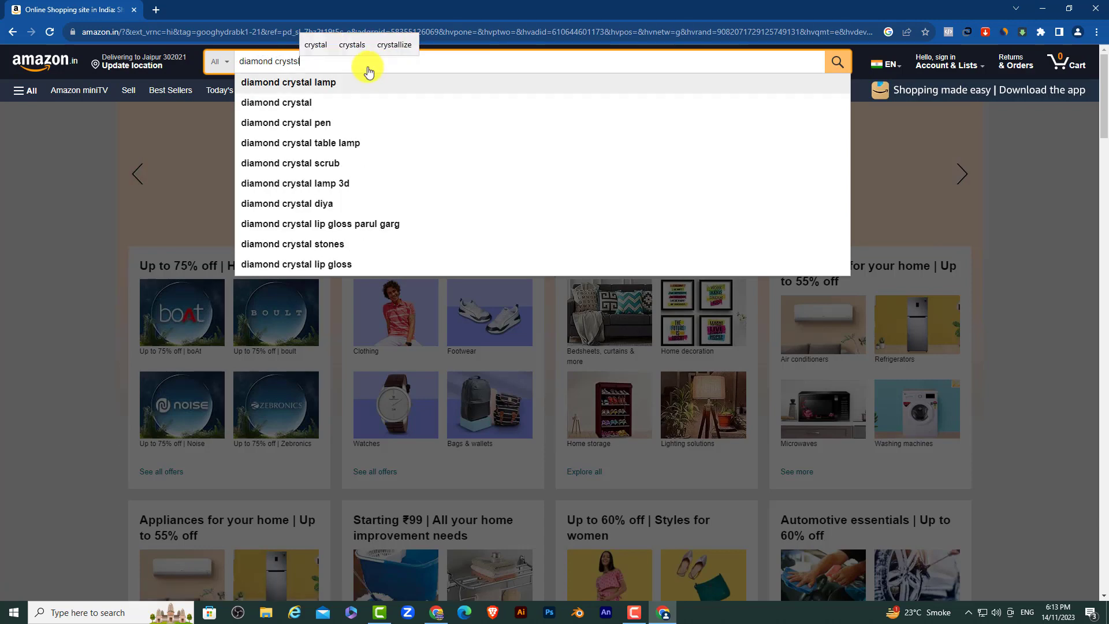
left_click(338, 84)
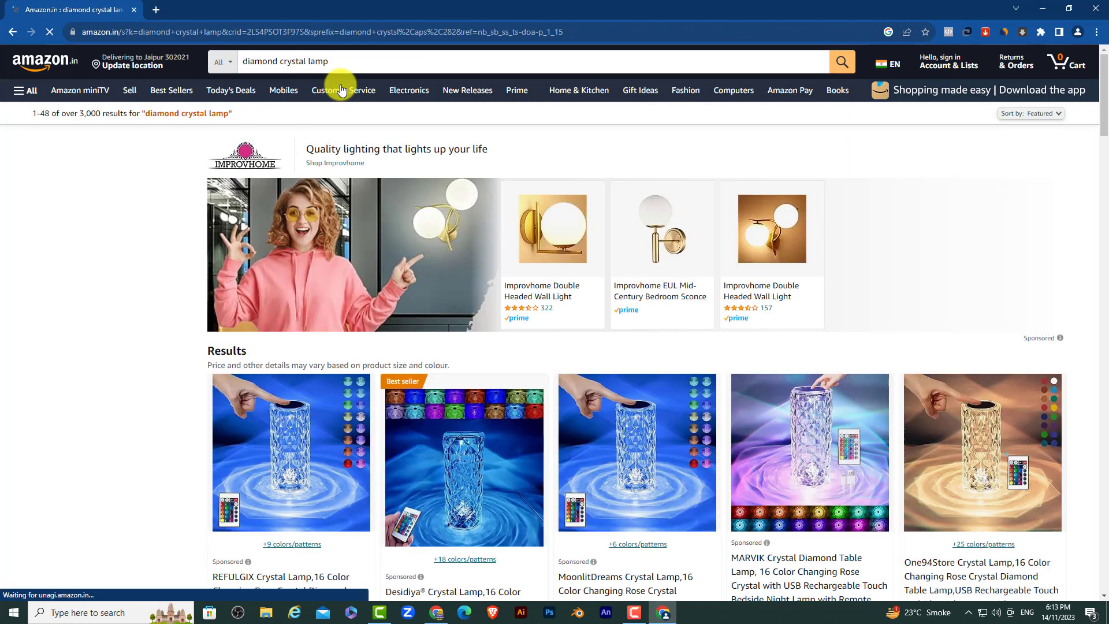
scroll(227, 265, "down", 3)
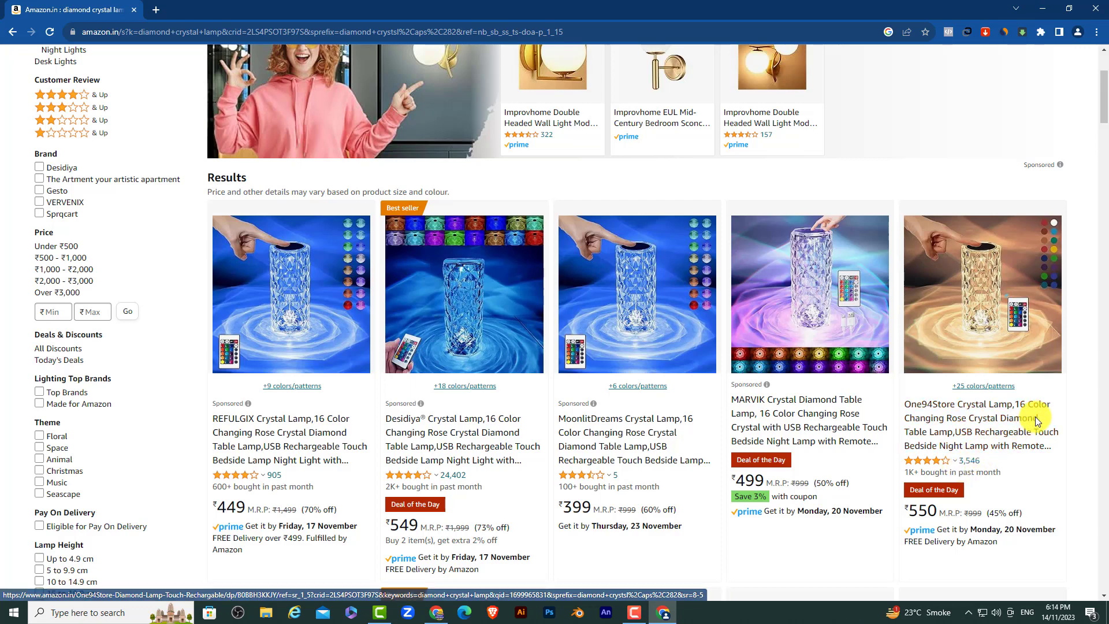
Step: Open the One94Store crystal lamp and filter its reviews to 5 stars only
left_click(990, 430)
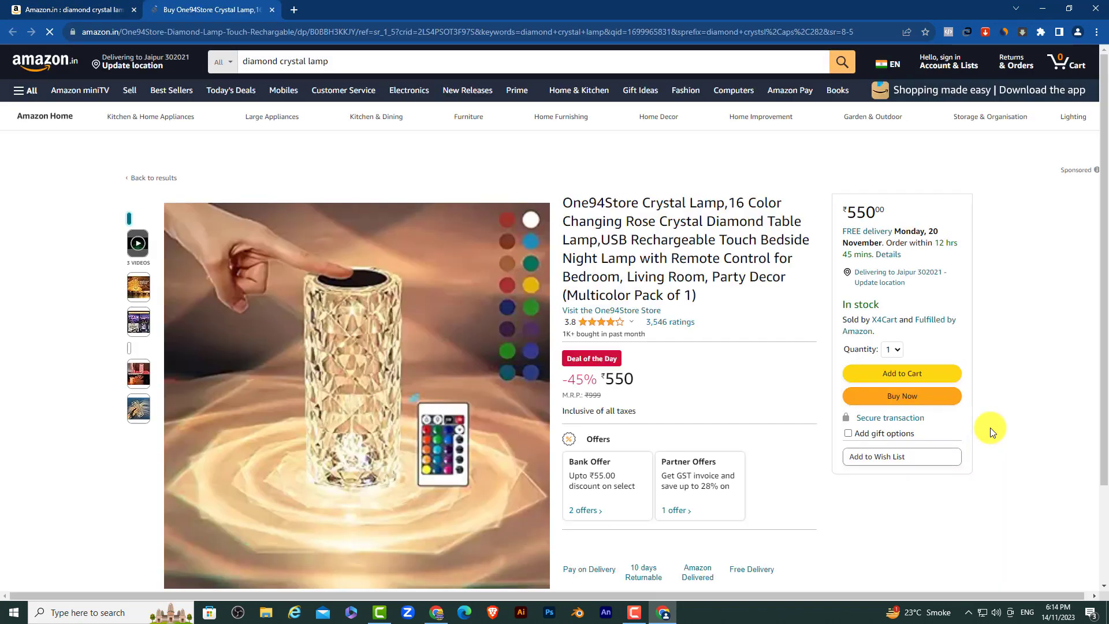
left_click(670, 324)
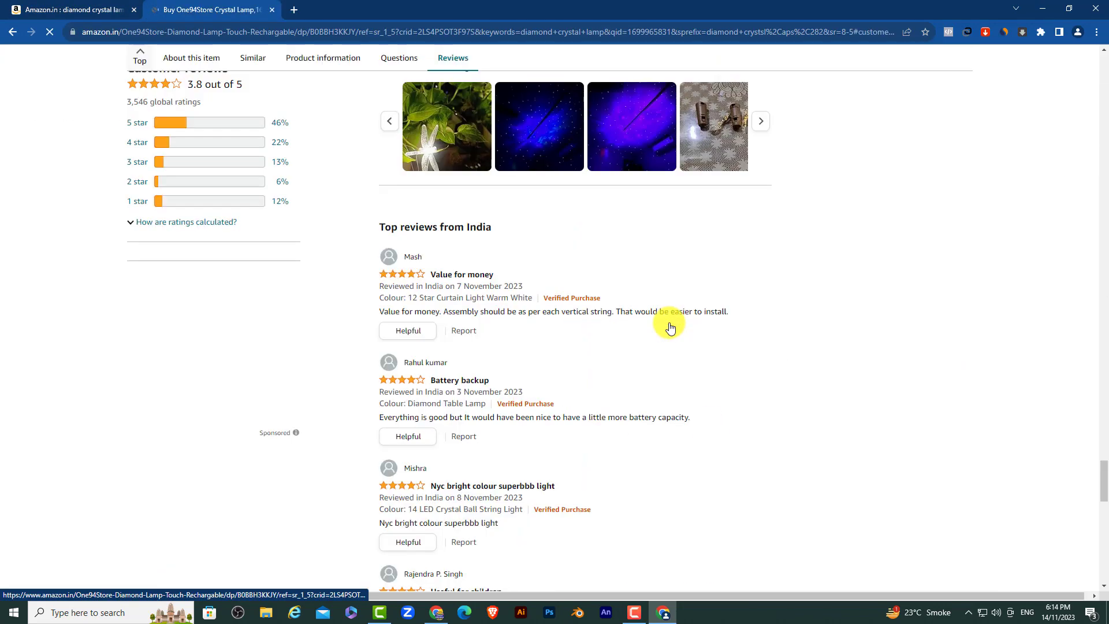
left_click(159, 133)
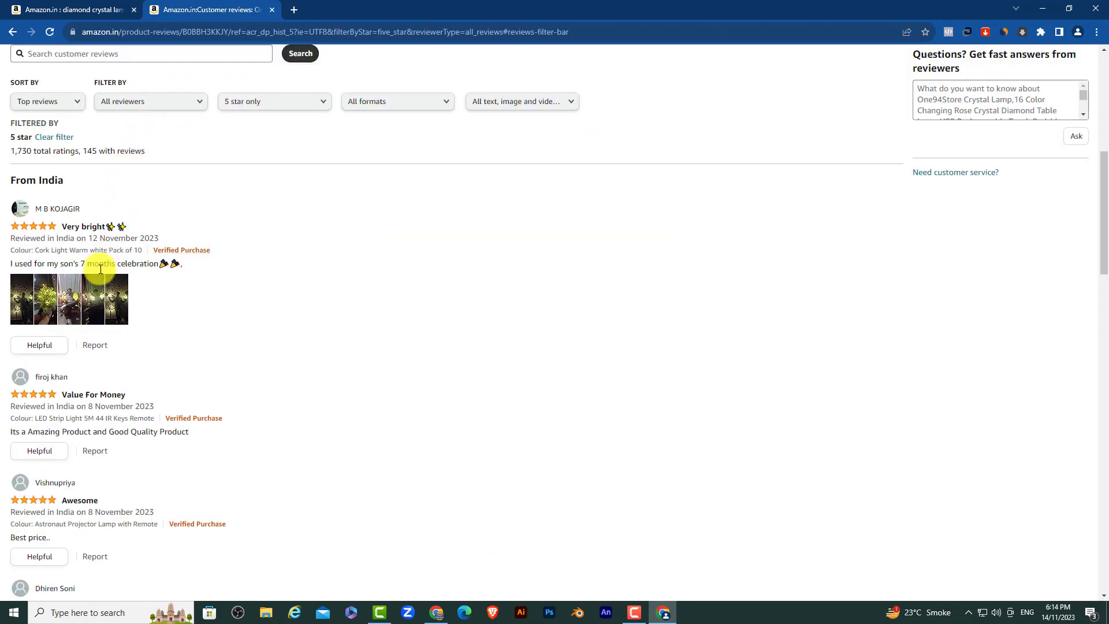
Step: Copy the first 5-star review's text and return to the reviews spreadsheet
triple_click(73, 264)
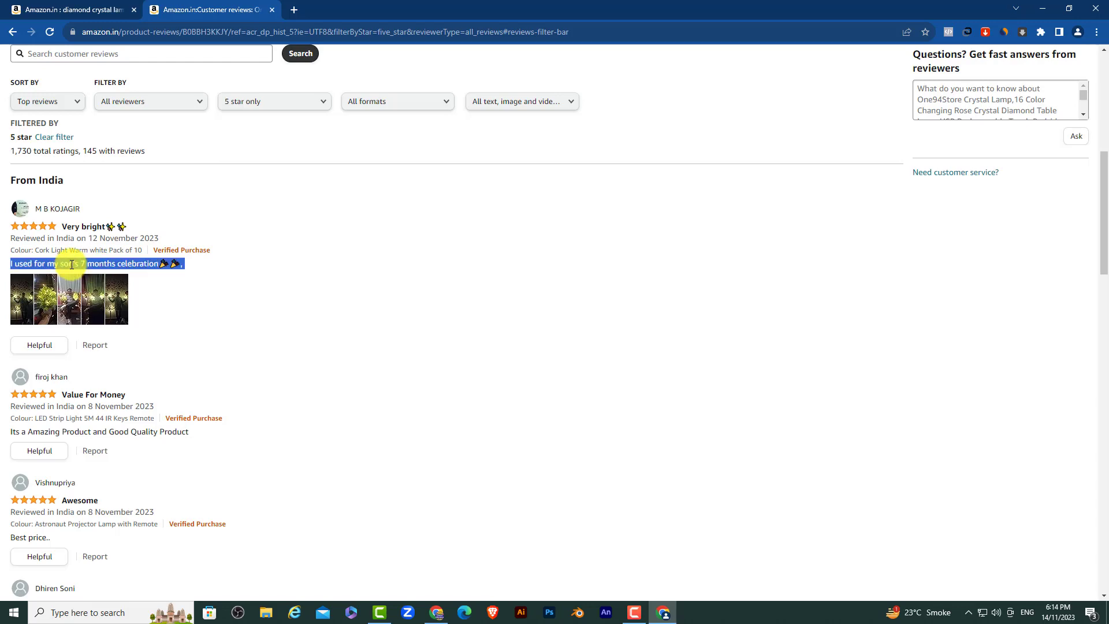
right_click(72, 267)
left_click(96, 273)
key("alt+Tab")
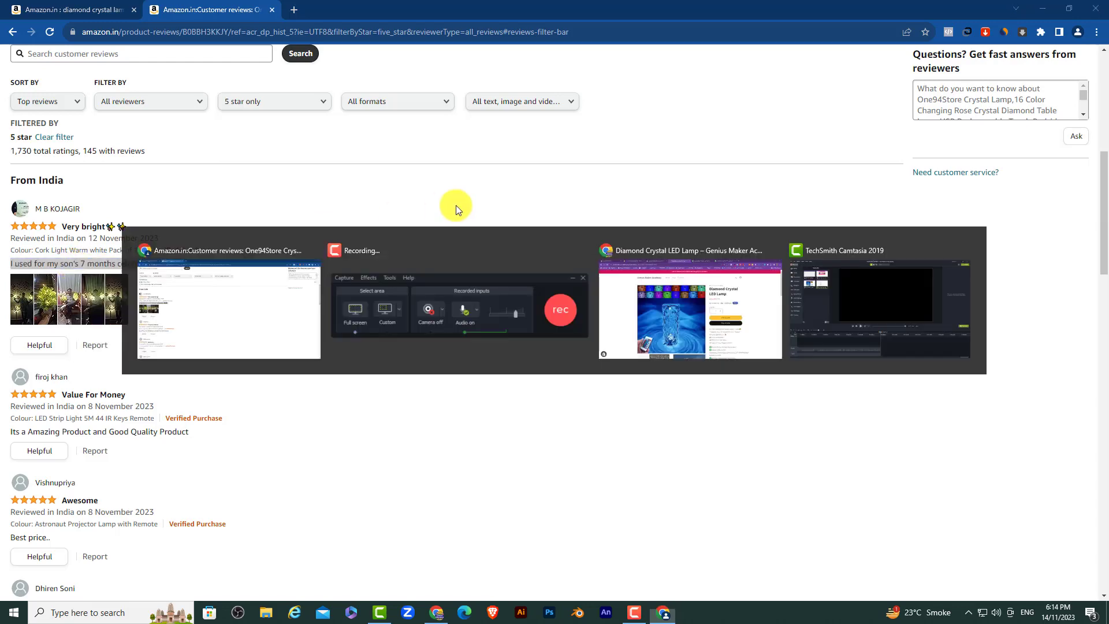
key("alt+Tab")
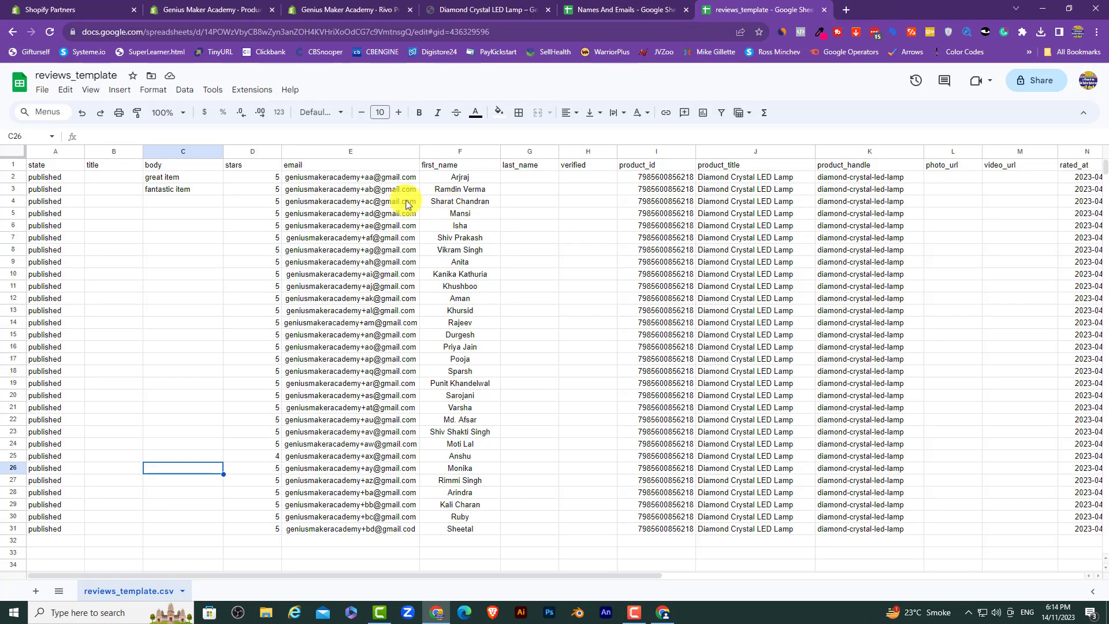
Step: Clear the body column C2:C32 and paste the first copied review into C2
left_click_drag(178, 179, 174, 537)
key("Delete")
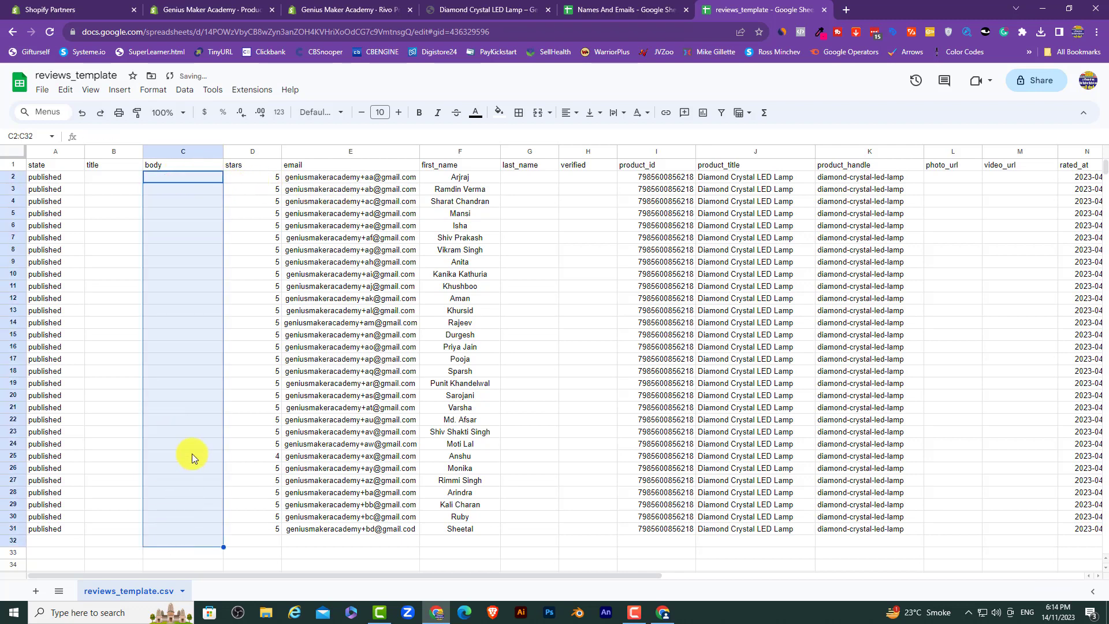
double_click(174, 176)
right_click(173, 178)
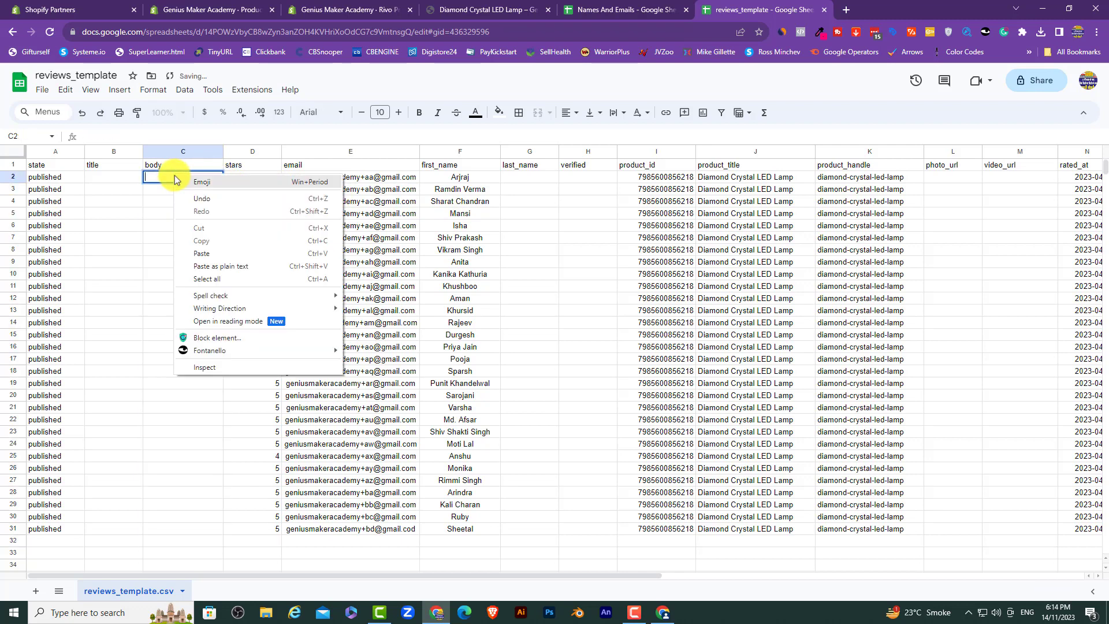
left_click(220, 252)
Step: Copy the second Amazon 5-star review into cell C3
key("alt+Tab")
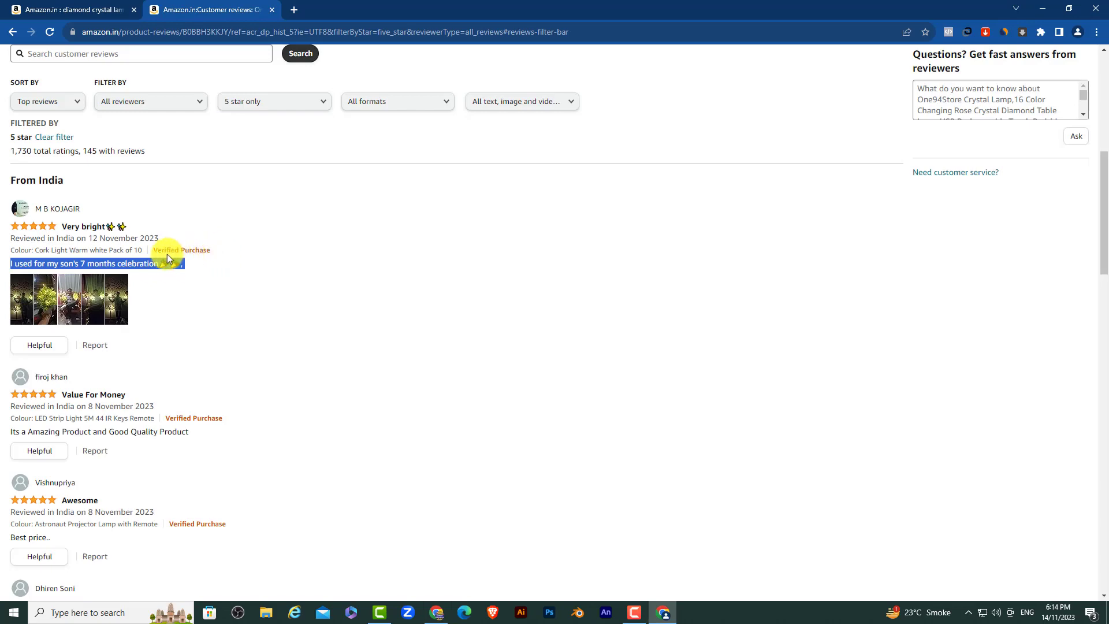
scroll(168, 258, "down", 3)
triple_click(79, 258)
right_click(81, 260)
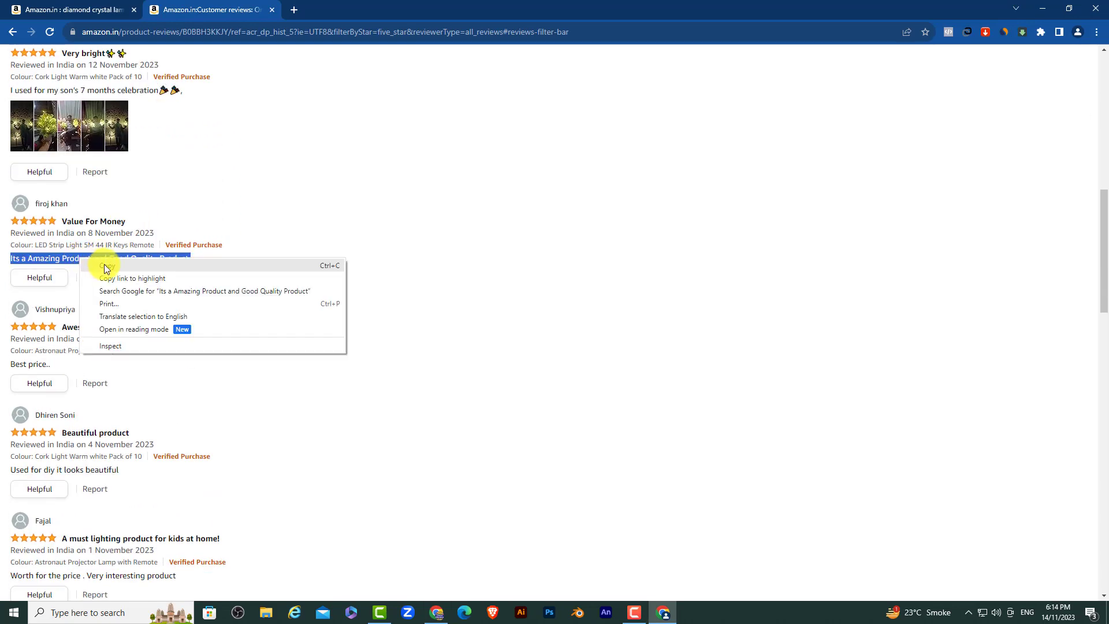
left_click(106, 266)
key("alt+Tab")
left_click(166, 198)
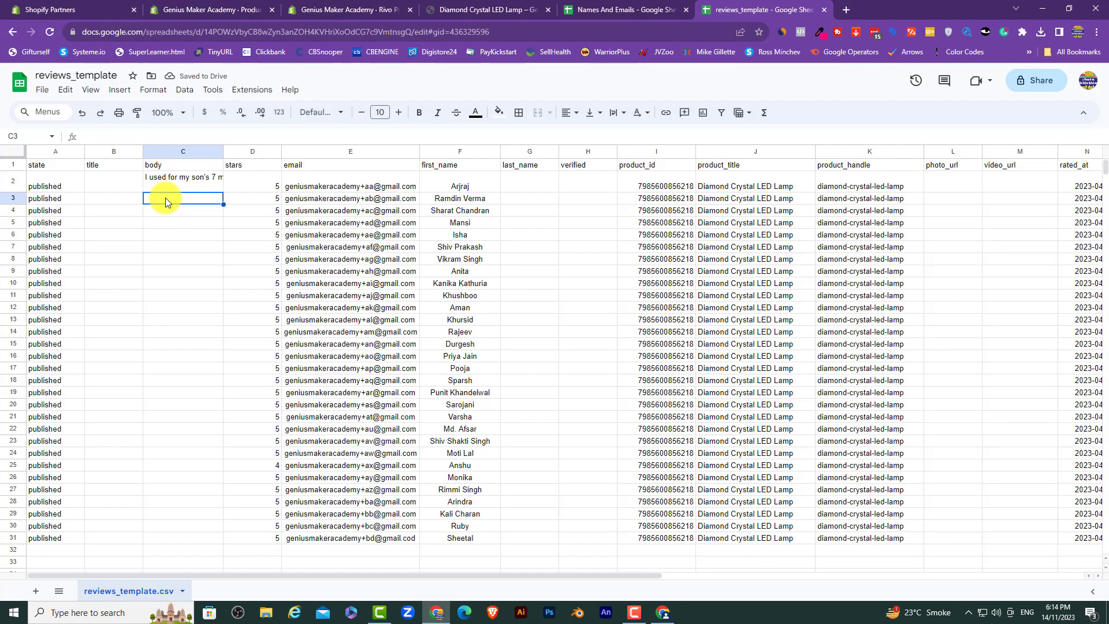
right_click(166, 198)
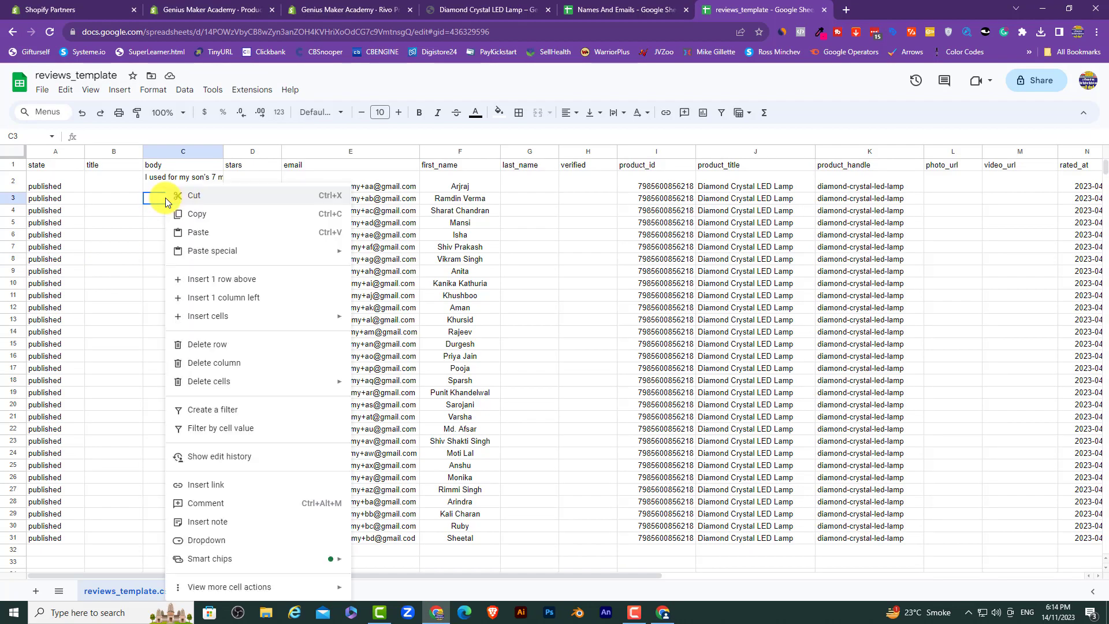
left_click(193, 236)
Step: Copy the review about the faulty remote into cell C4
key("alt+Tab")
scroll(168, 264, "down", 5)
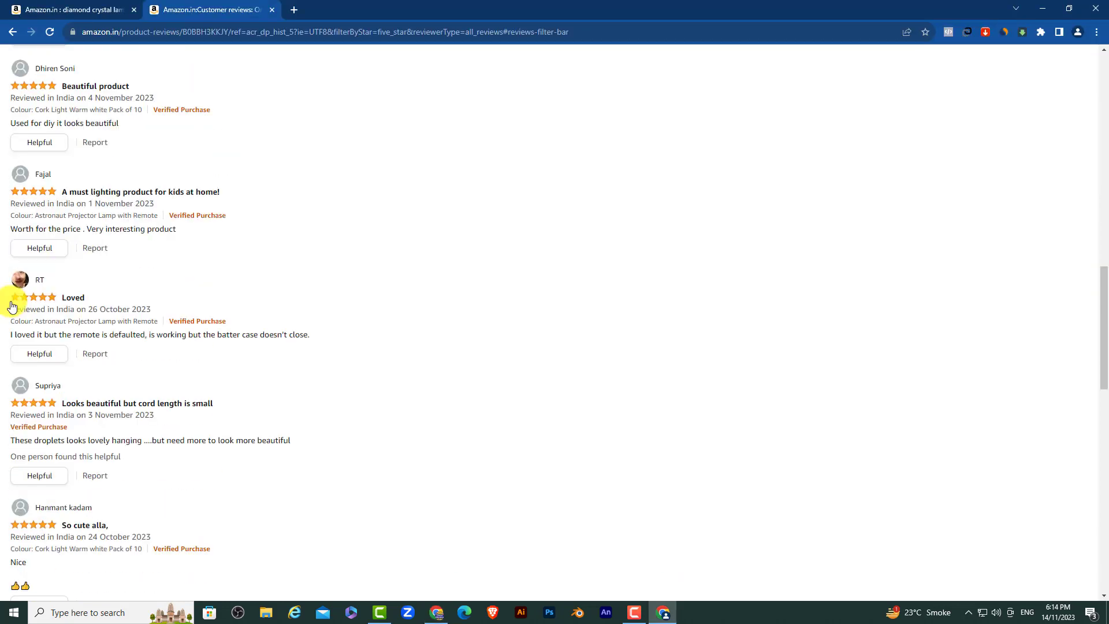
triple_click(75, 335)
right_click(75, 335)
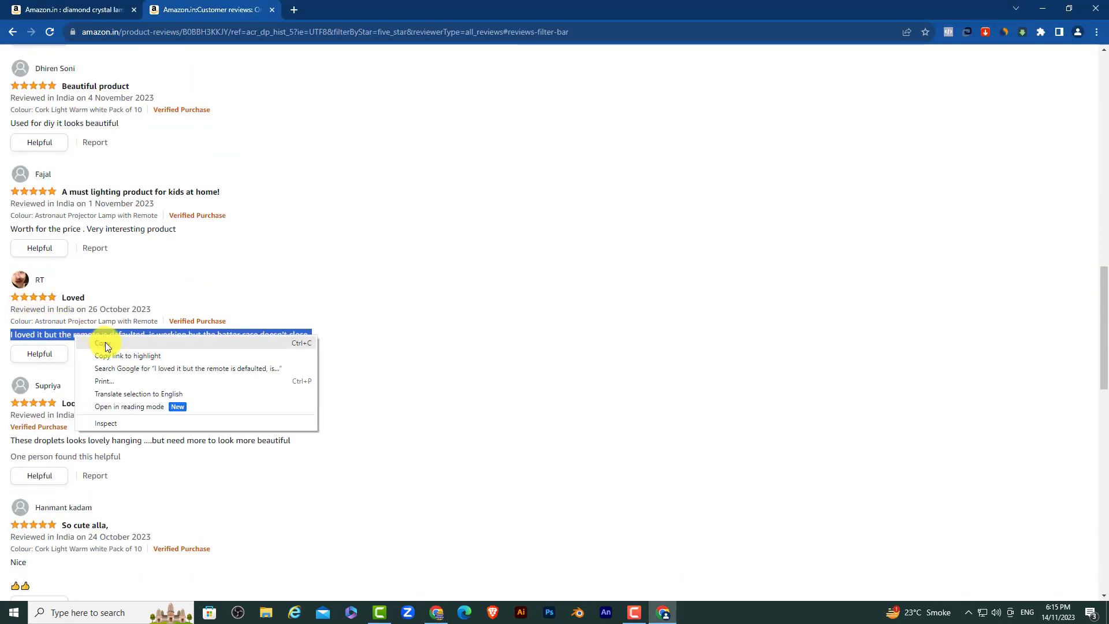
left_click(93, 347)
key("alt+Tab")
left_click(175, 213)
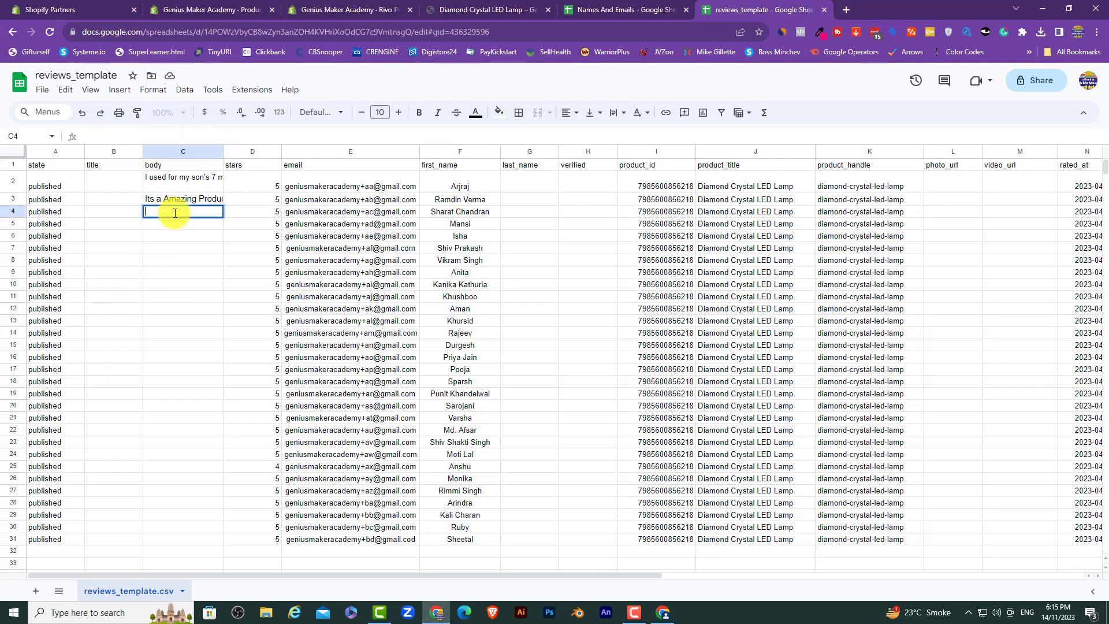
right_click(174, 217)
left_click(223, 293)
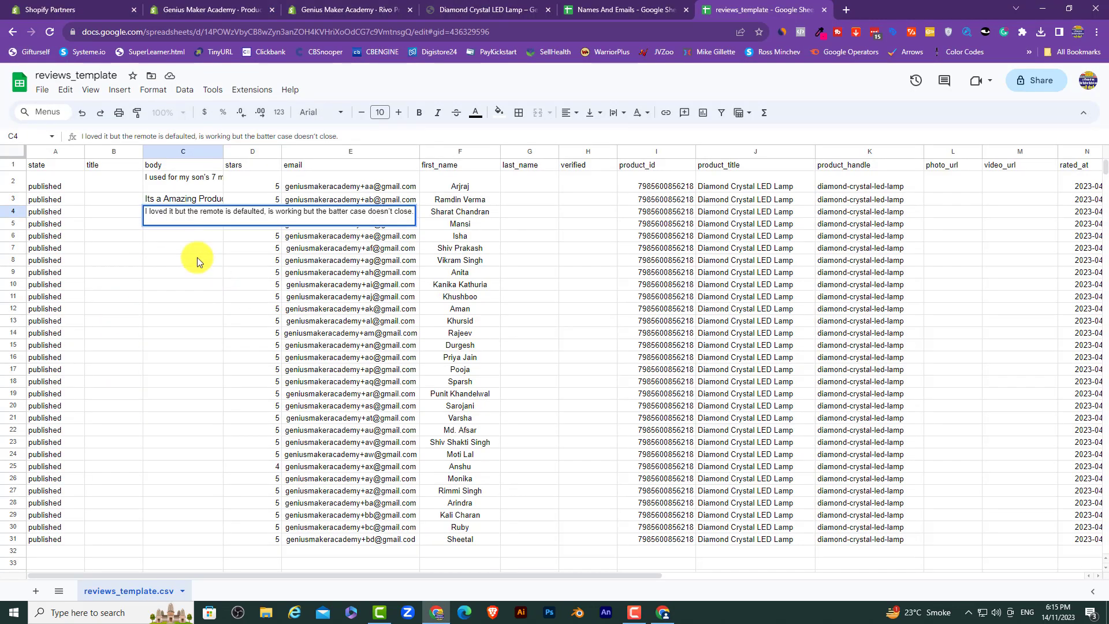
left_click(178, 228)
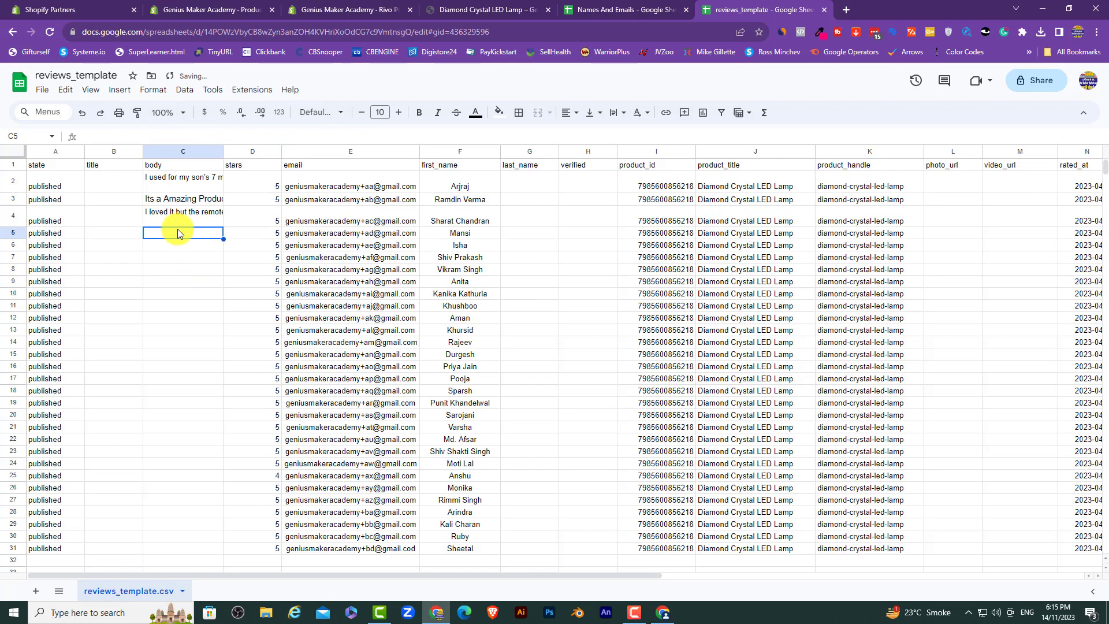
Step: Copy the 'These droplets' review into cell C5
key("alt+Tab")
scroll(175, 228, "down", 3)
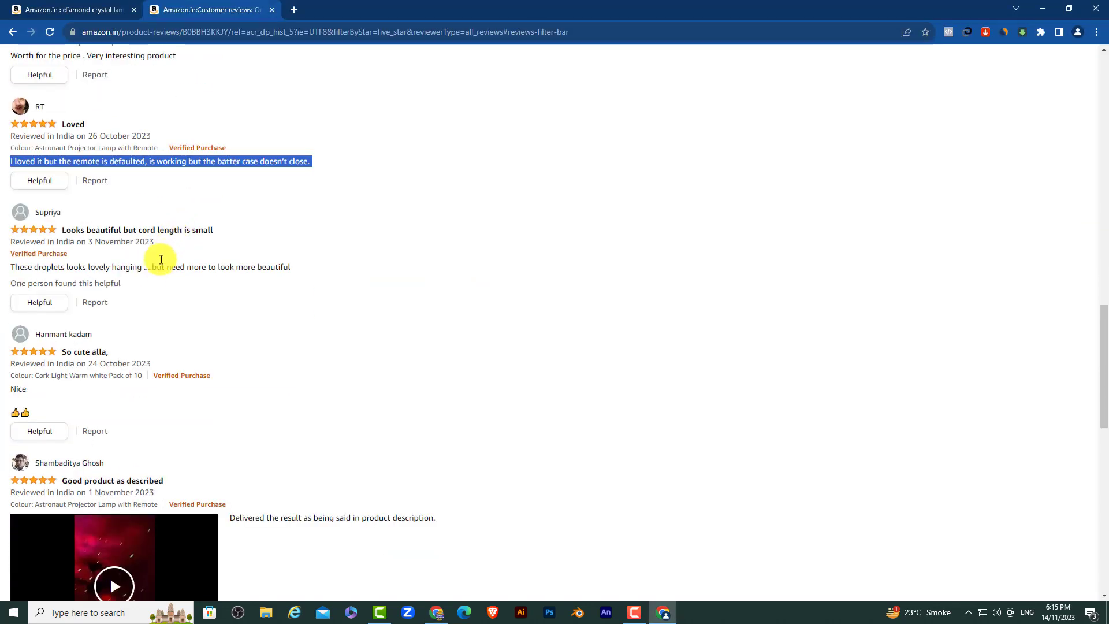
triple_click(157, 266)
right_click(157, 266)
left_click(166, 275)
key("alt+Tab")
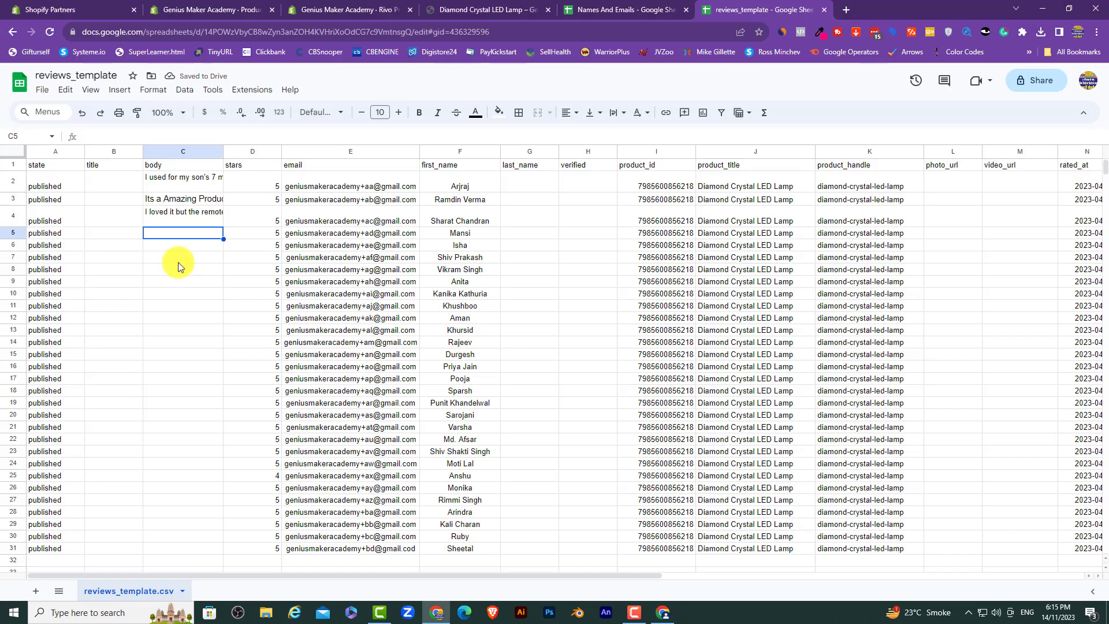
right_click(199, 233)
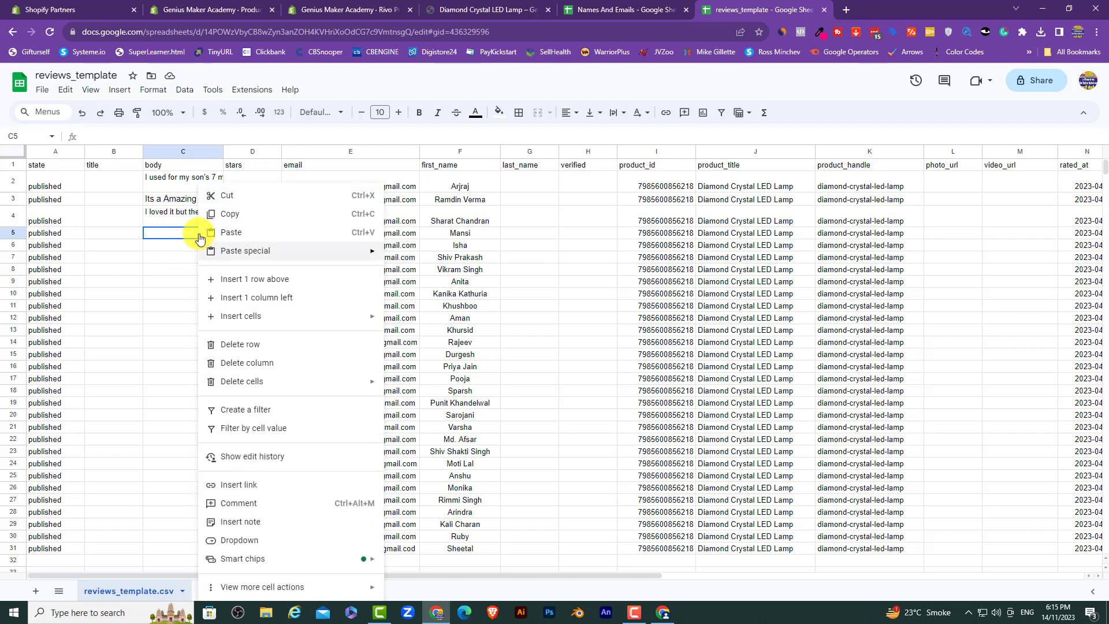
left_click(234, 232)
Step: Scroll through more Amazon reviews, then return to the sheet at cell C2
key("alt+Tab")
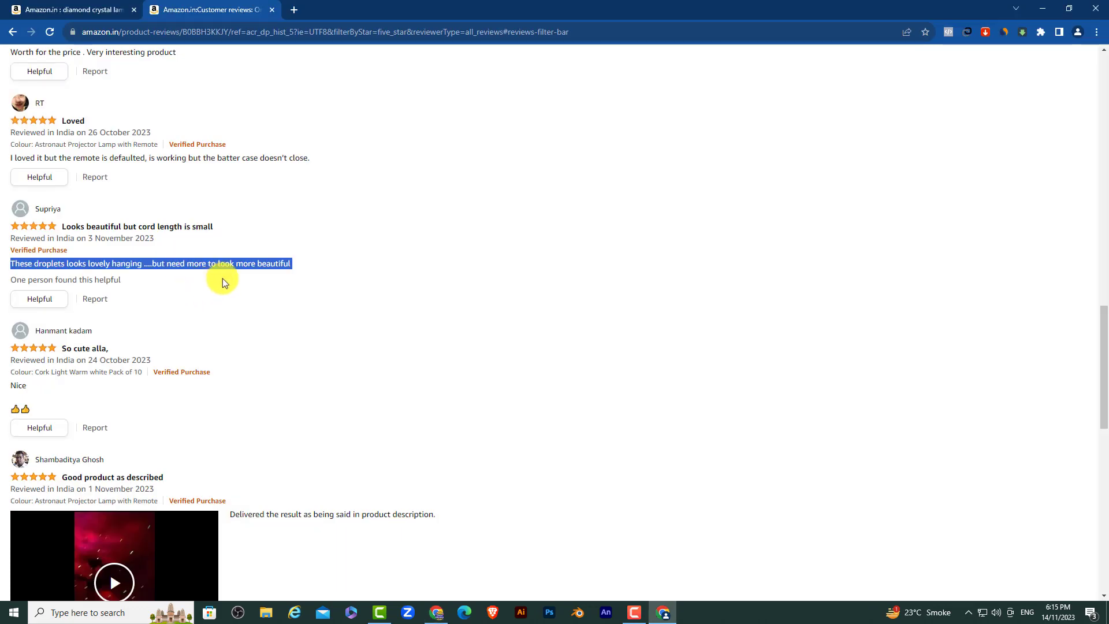
scroll(225, 277, "down", 4)
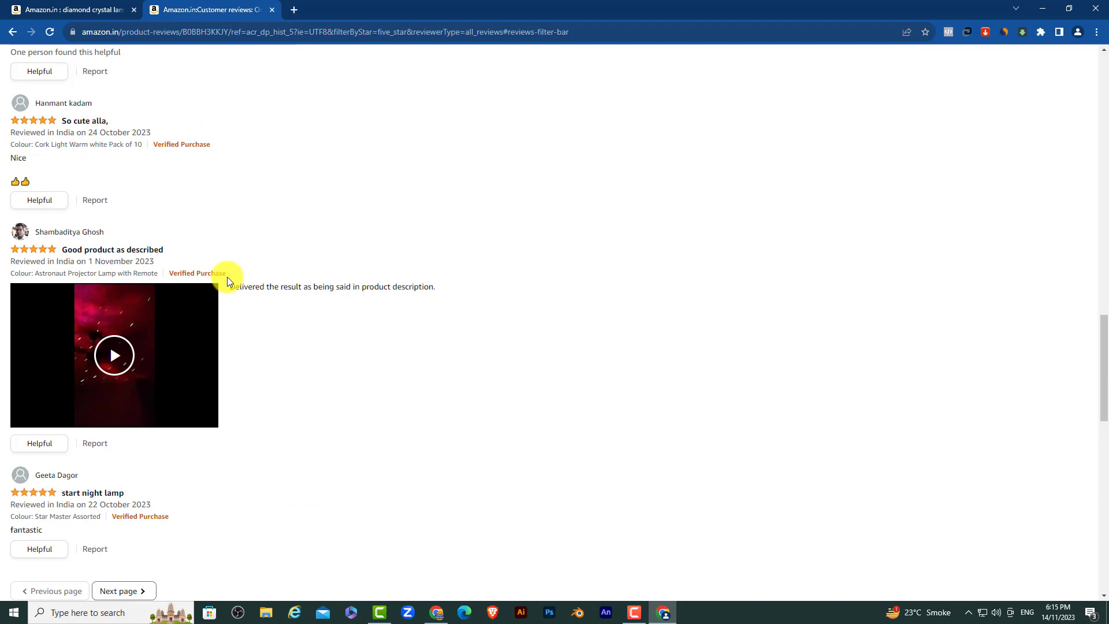
key("alt+Tab")
left_click(185, 176)
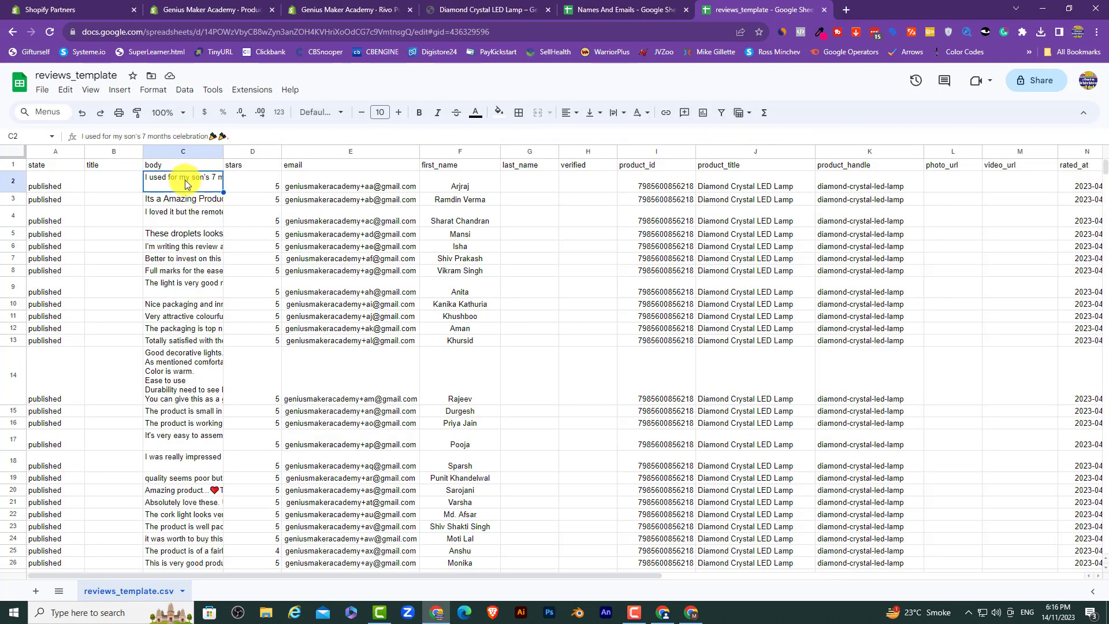
Step: Retitle the spreadsheet 'Diamond Crystal LED Lamp' and save with Ctrl+S
scroll(184, 182, "down", 5)
scroll(198, 328, "up", 5)
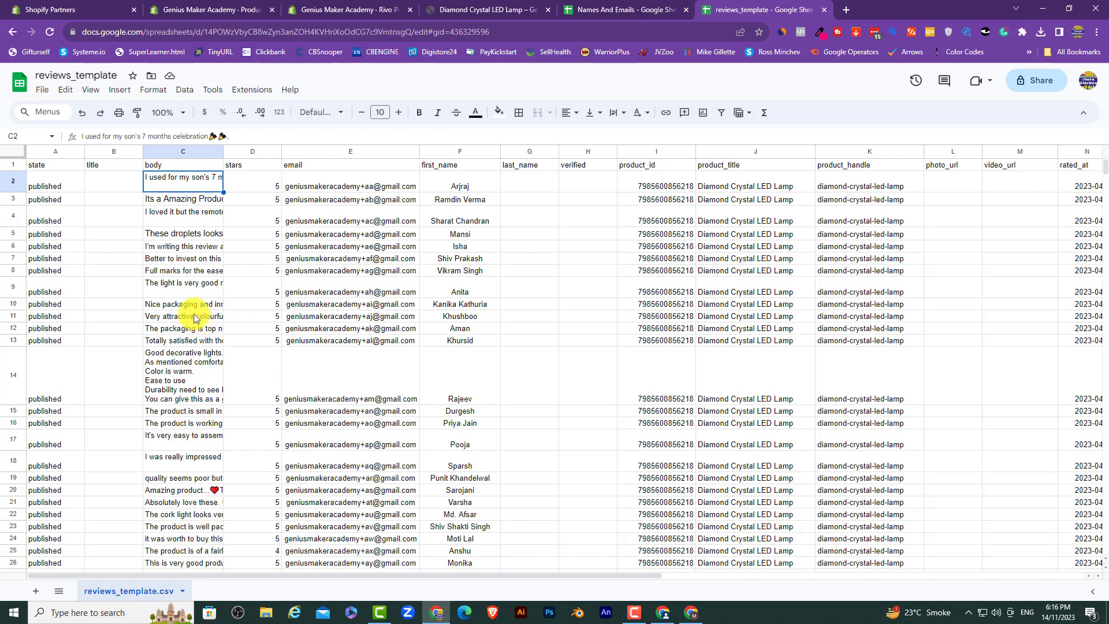
left_click(75, 77)
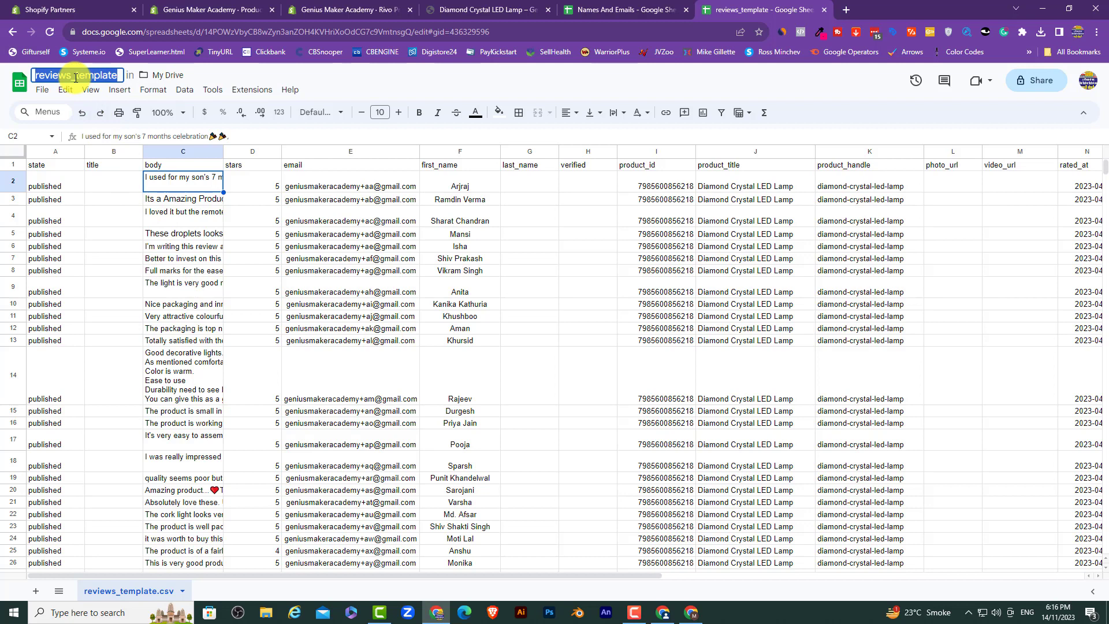
type("Diamond Cru")
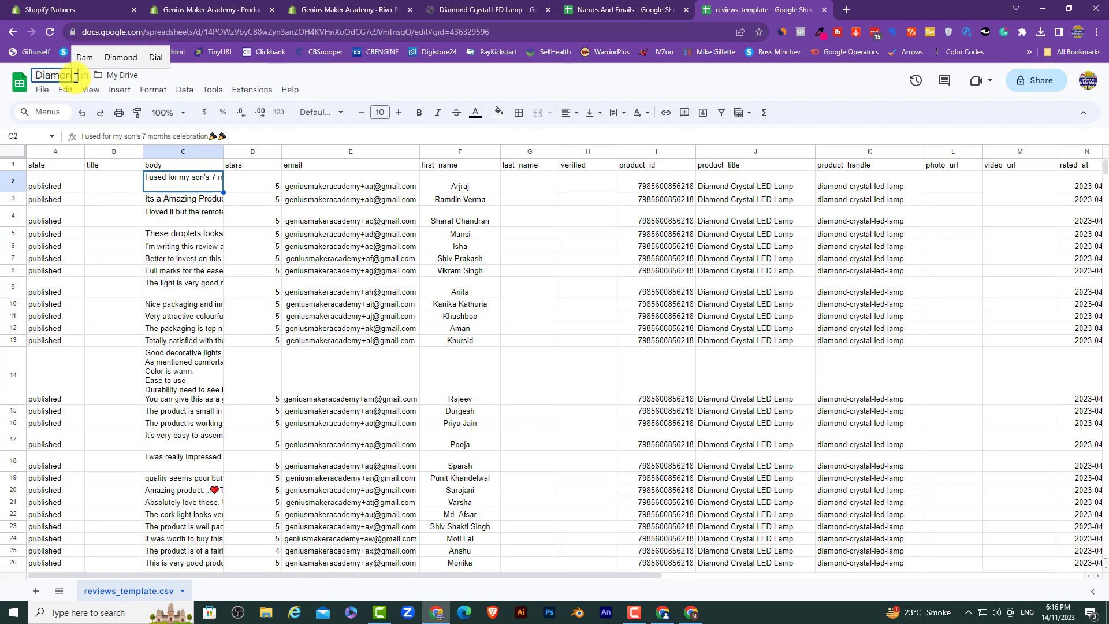
type("stal")
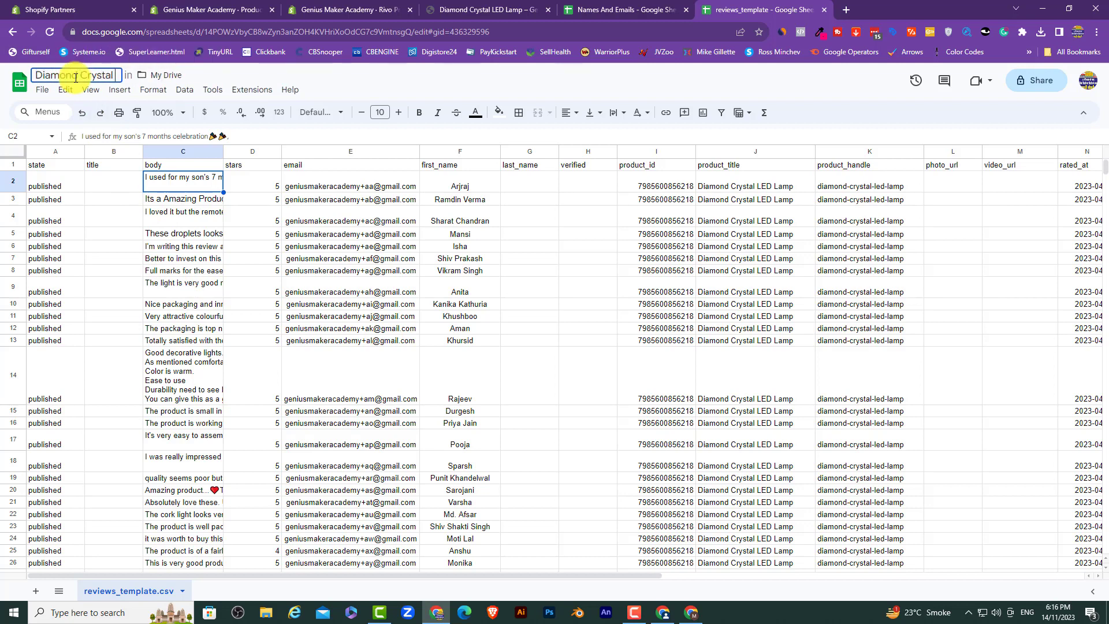
type(" LED Lamp")
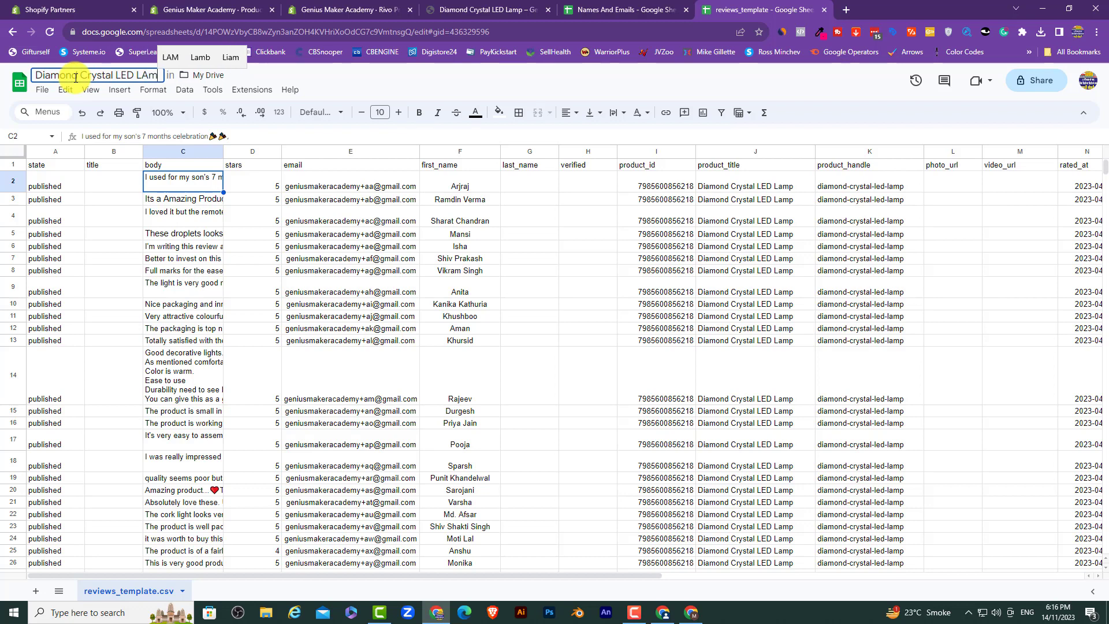
key("ctrl+s")
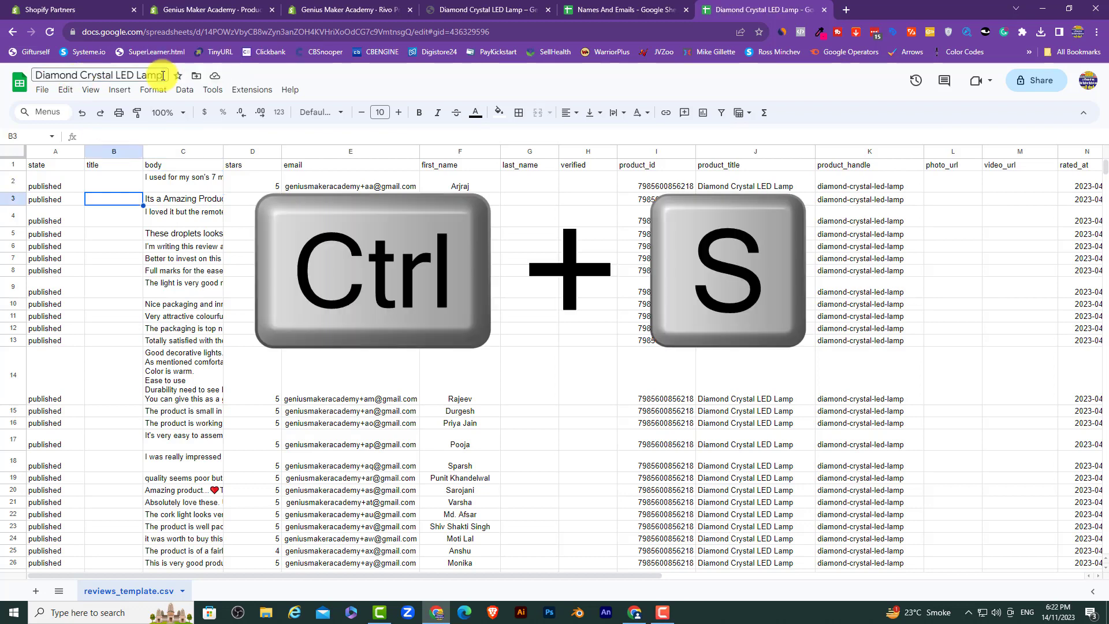
Step: Export the sheet as 'Diamond Crystal LED Lamp - reviews_template.csv' and show it in Downloads
left_click(42, 90)
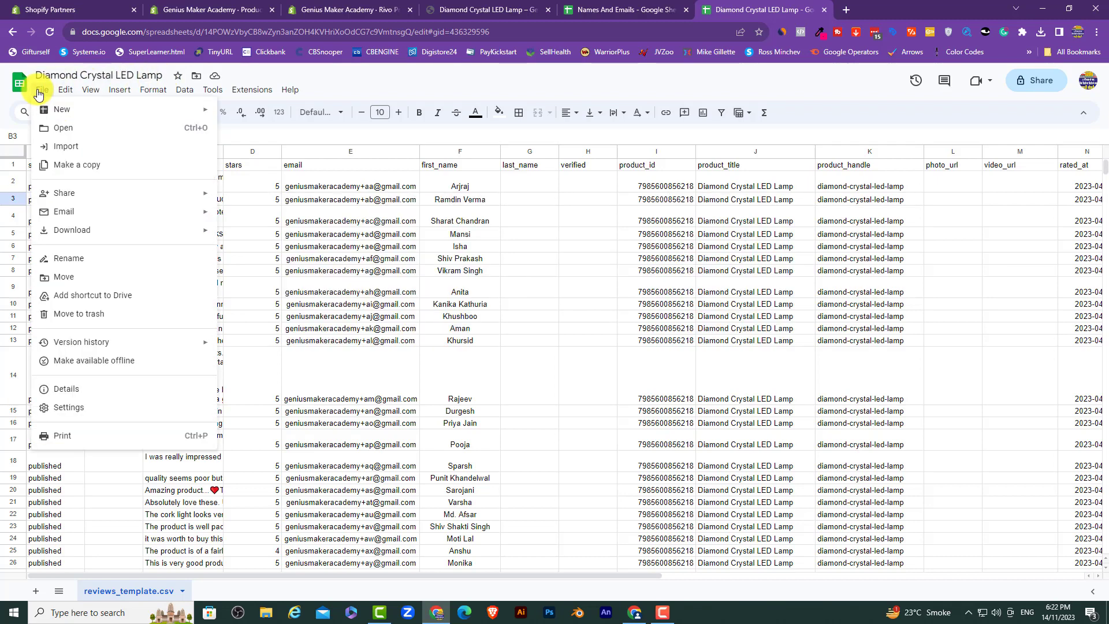
mouse_move(78, 229)
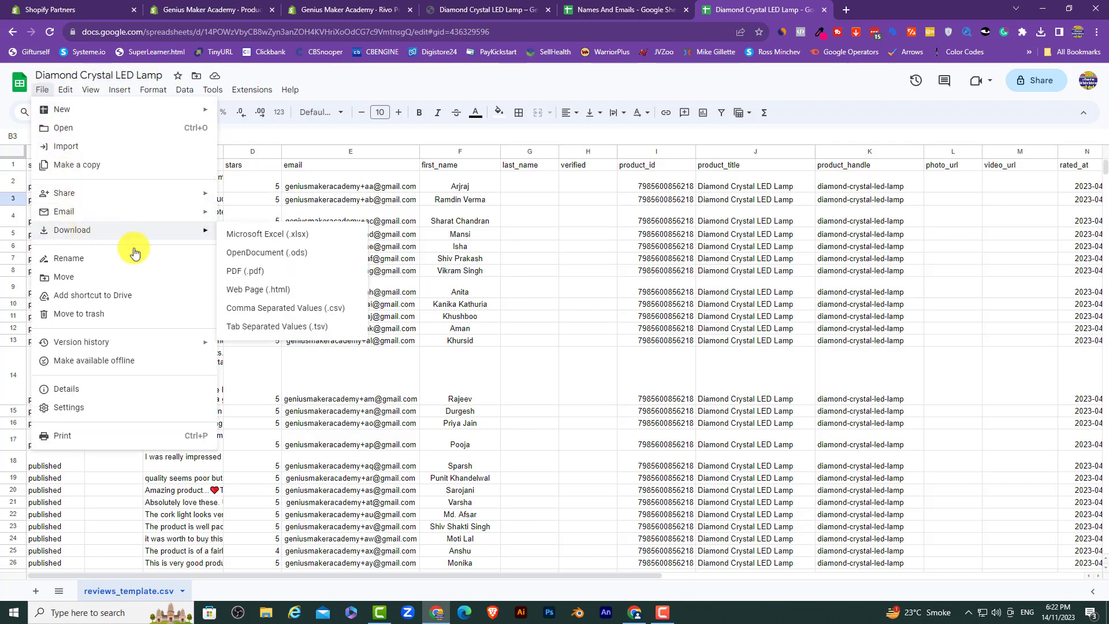
left_click(258, 314)
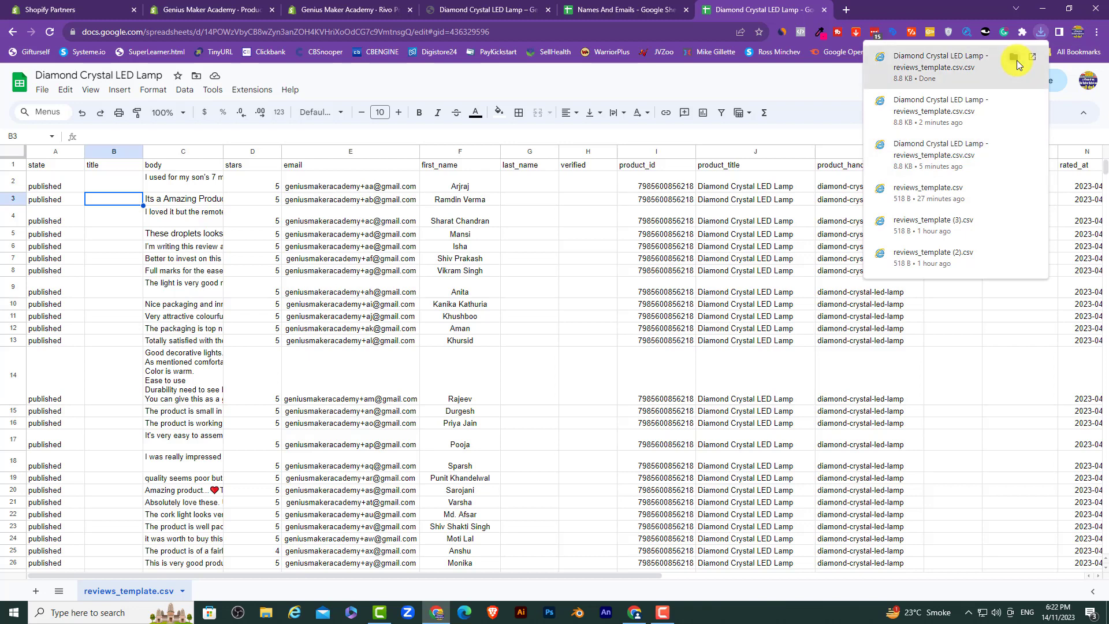
left_click(1017, 60)
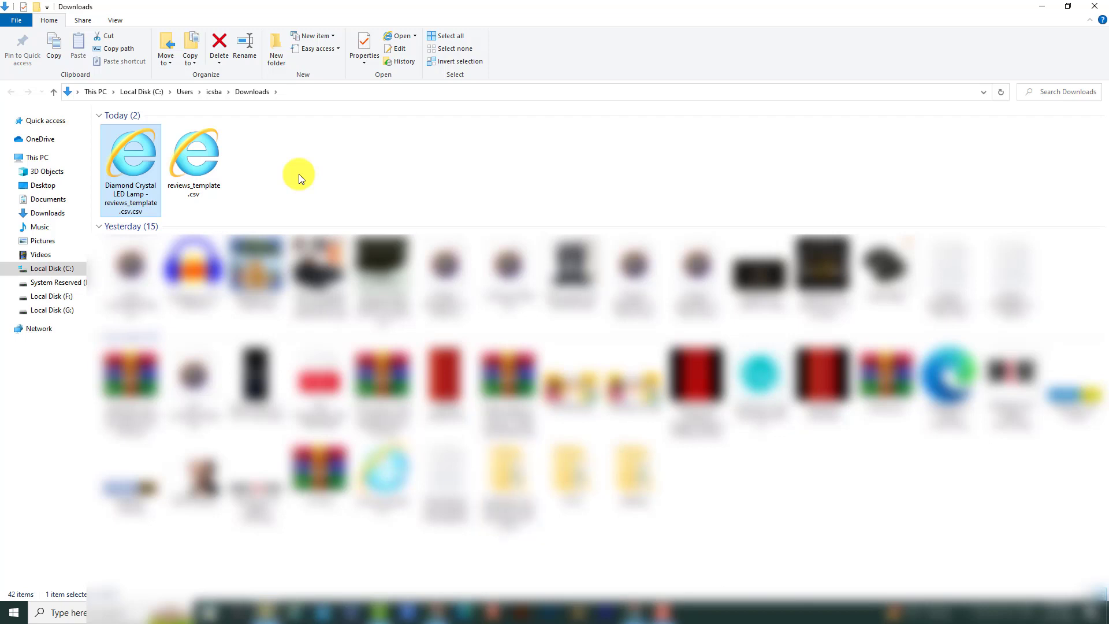
mouse_move(436, 612)
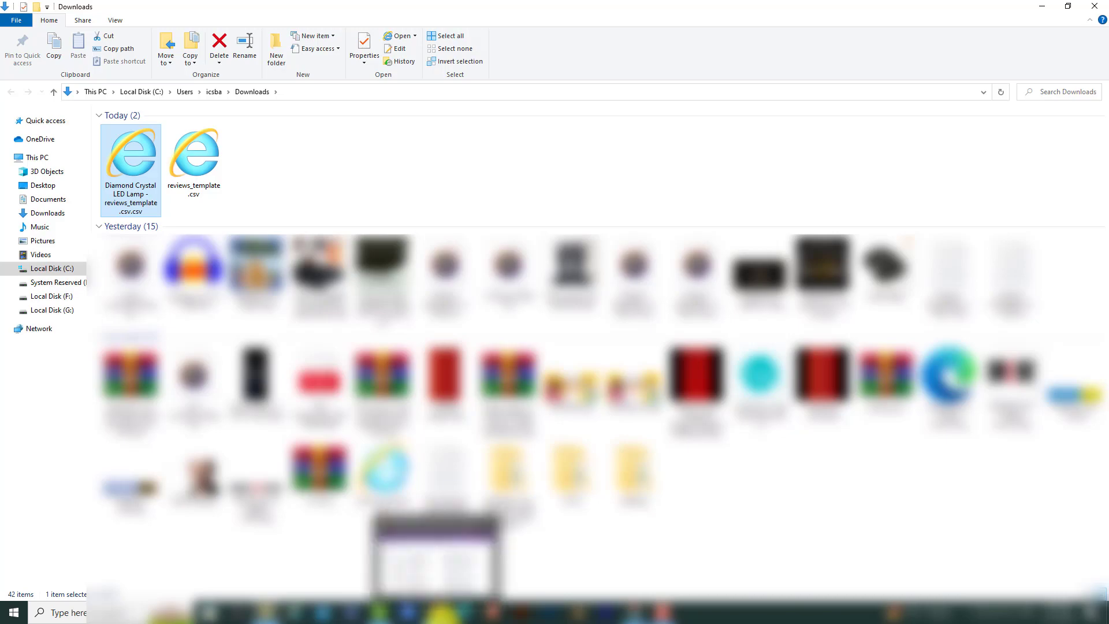
left_click(430, 574)
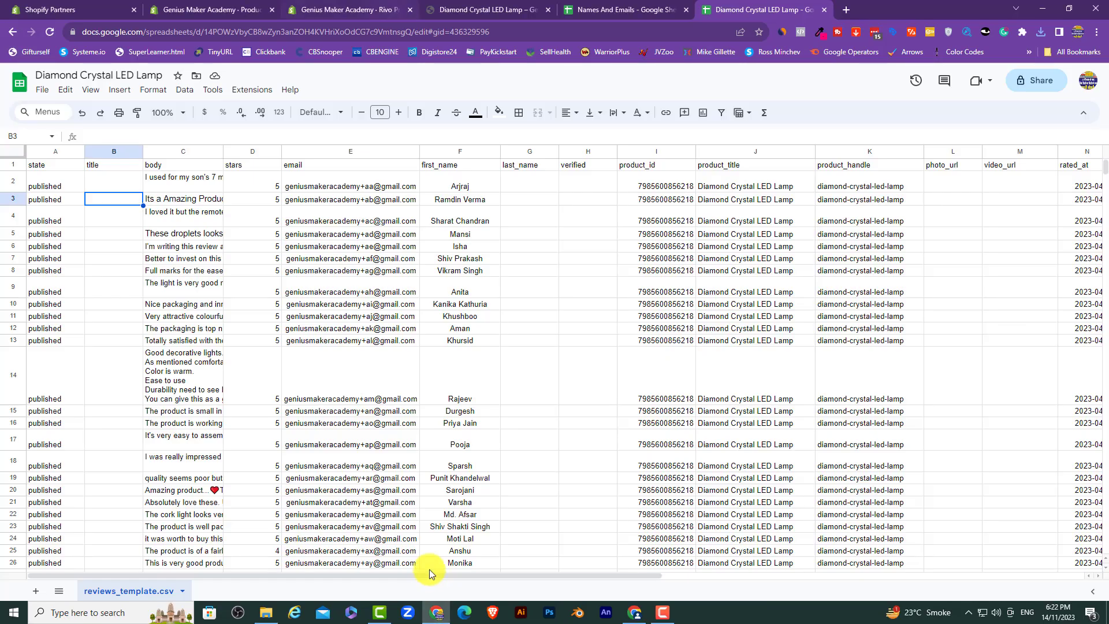
Step: Upload the Diamond Crystal LED Lamp CSV from Downloads in Rivo's Import Reviews settings
left_click(364, 9)
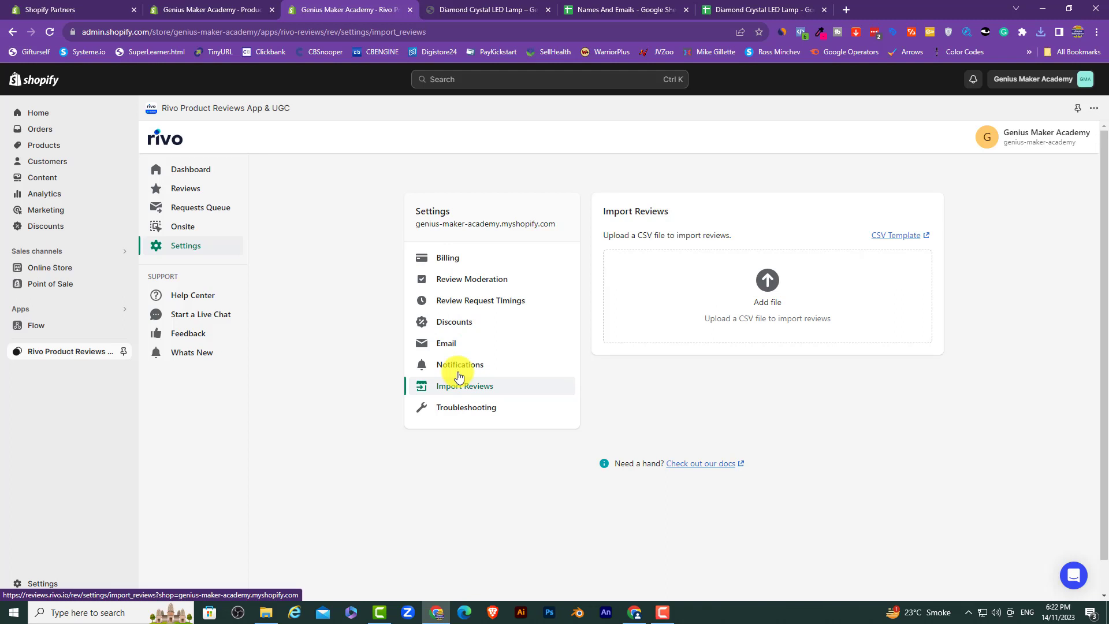
left_click(188, 243)
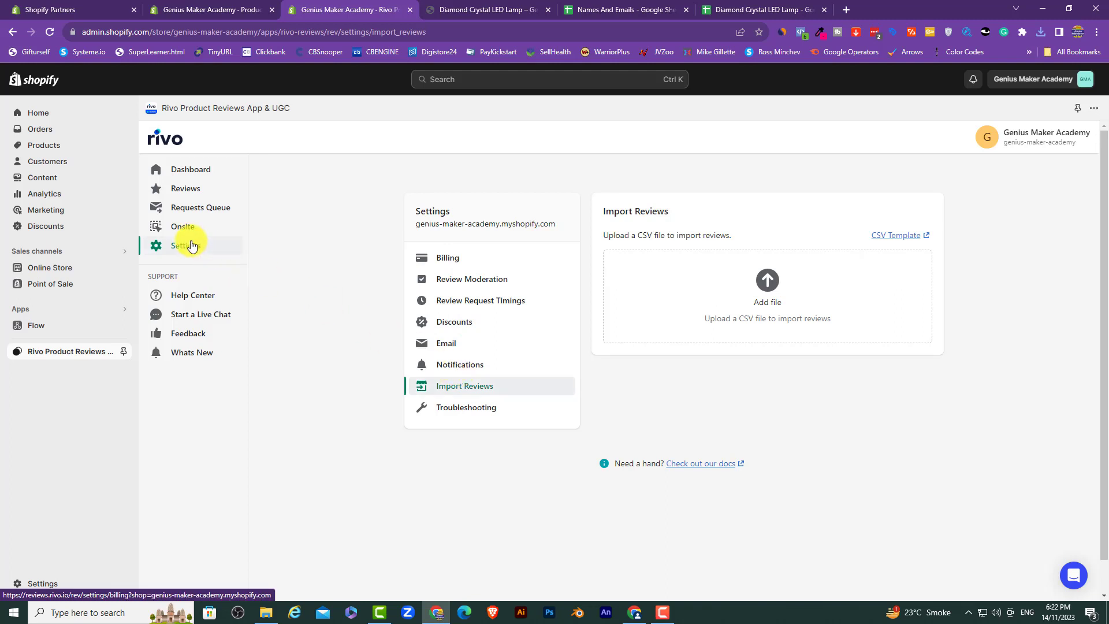
left_click(460, 386)
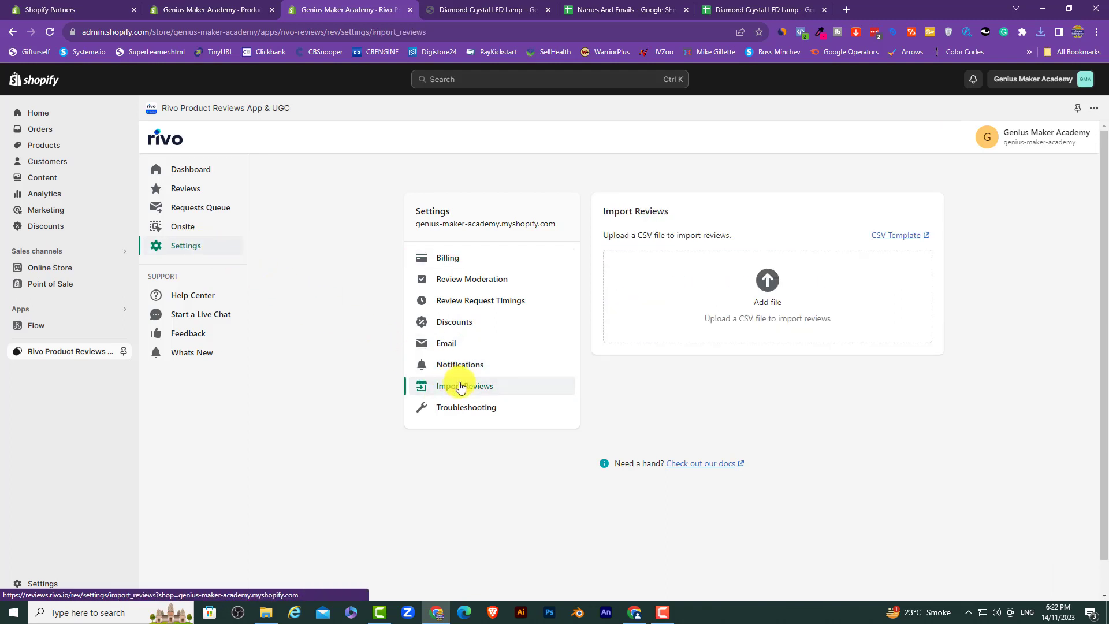
left_click(772, 304)
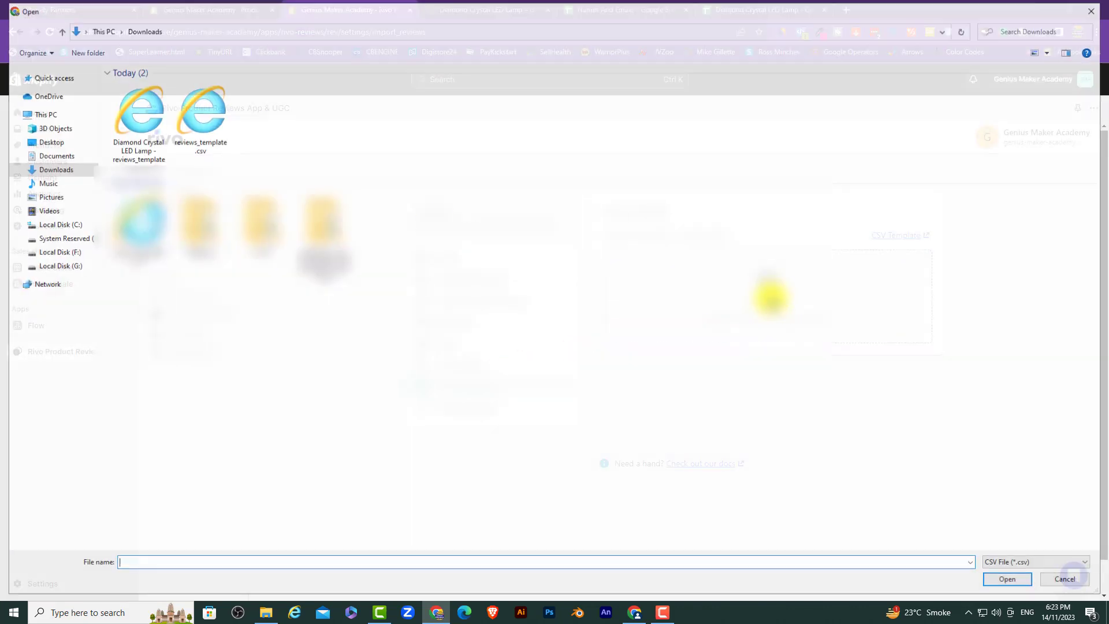
left_click(140, 111)
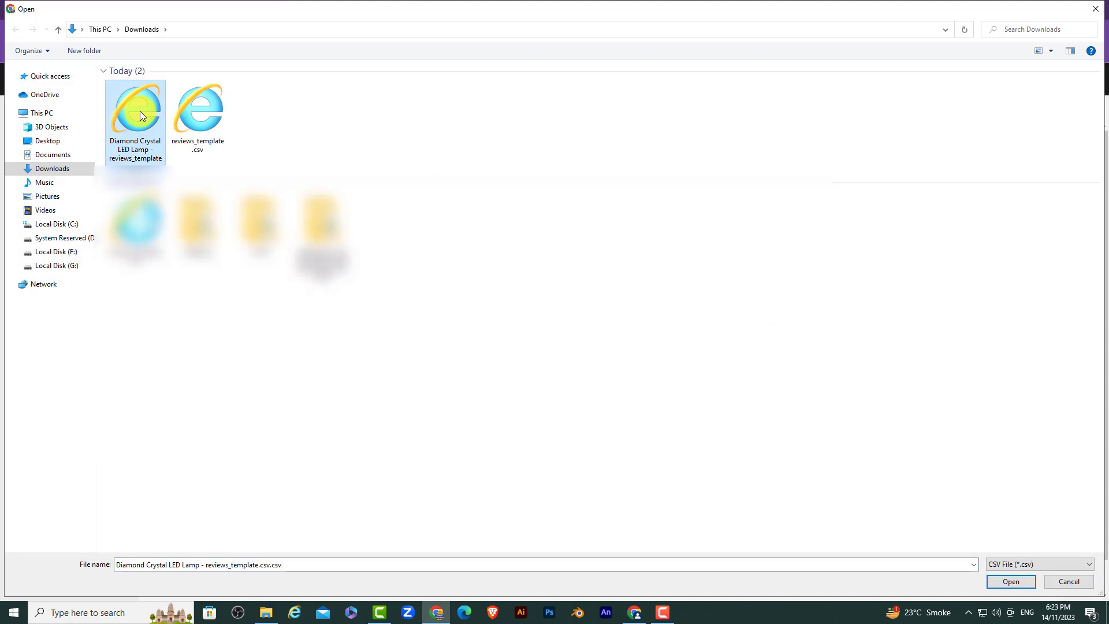
left_click(1000, 582)
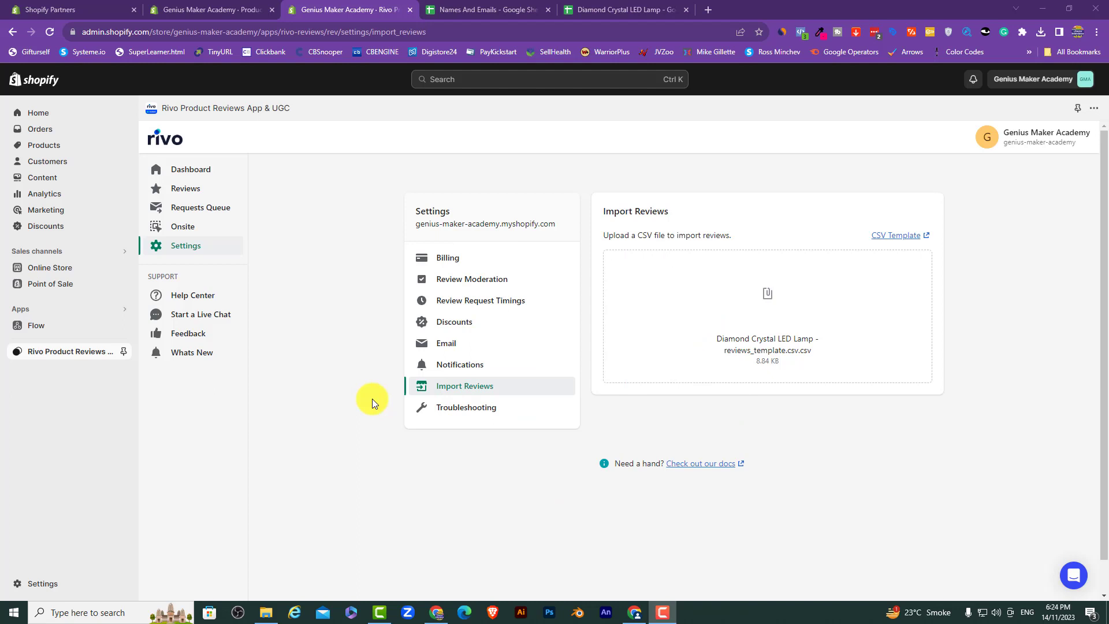
Step: Preview the online store and browse the Foldable Telescopic Stool product page
left_click(124, 270)
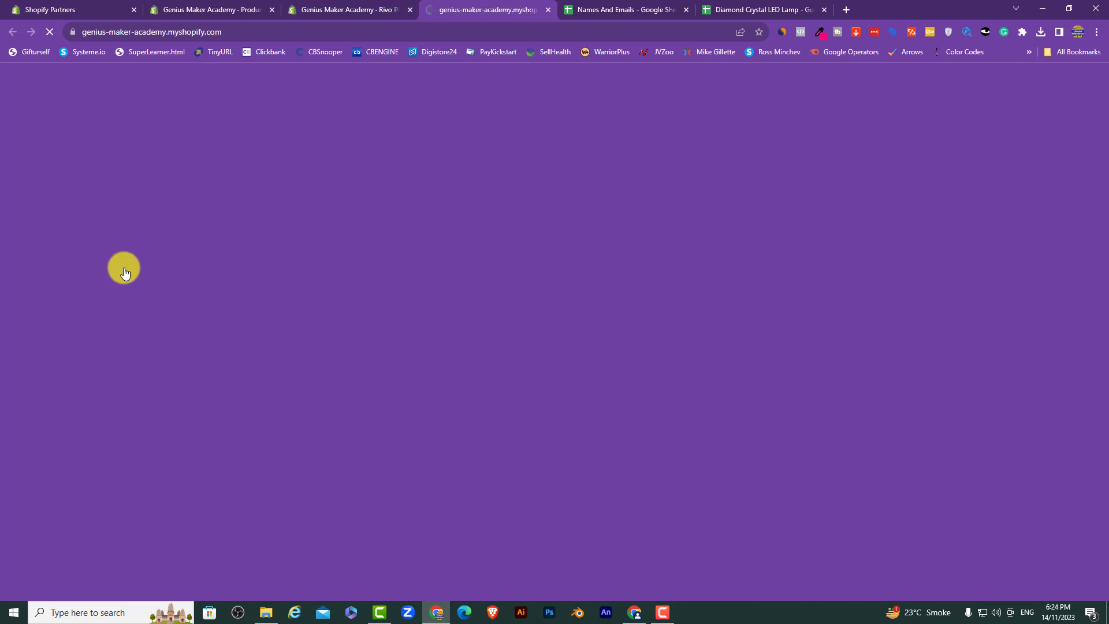
scroll(141, 267, "down", 2)
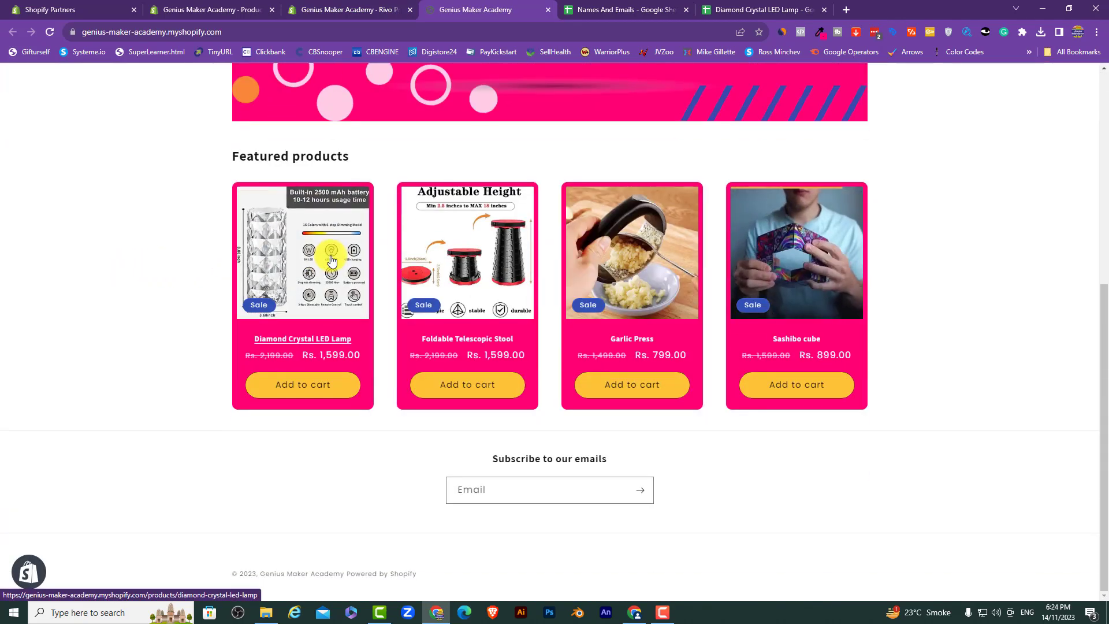
left_click(434, 268)
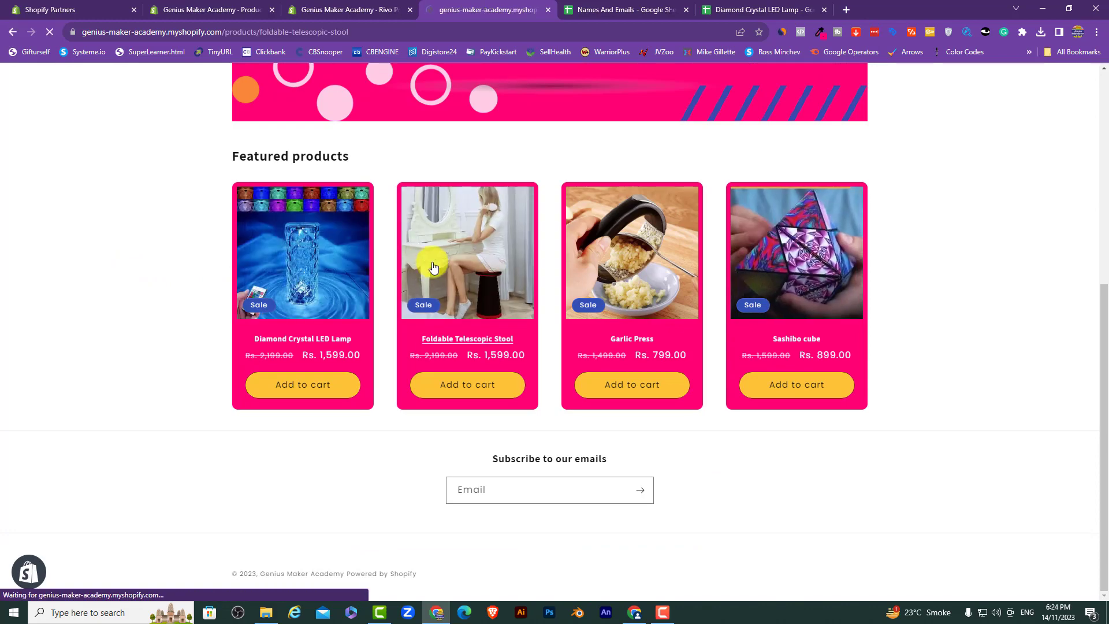
scroll(433, 267, "down", 10)
scroll(434, 266, "down", 5)
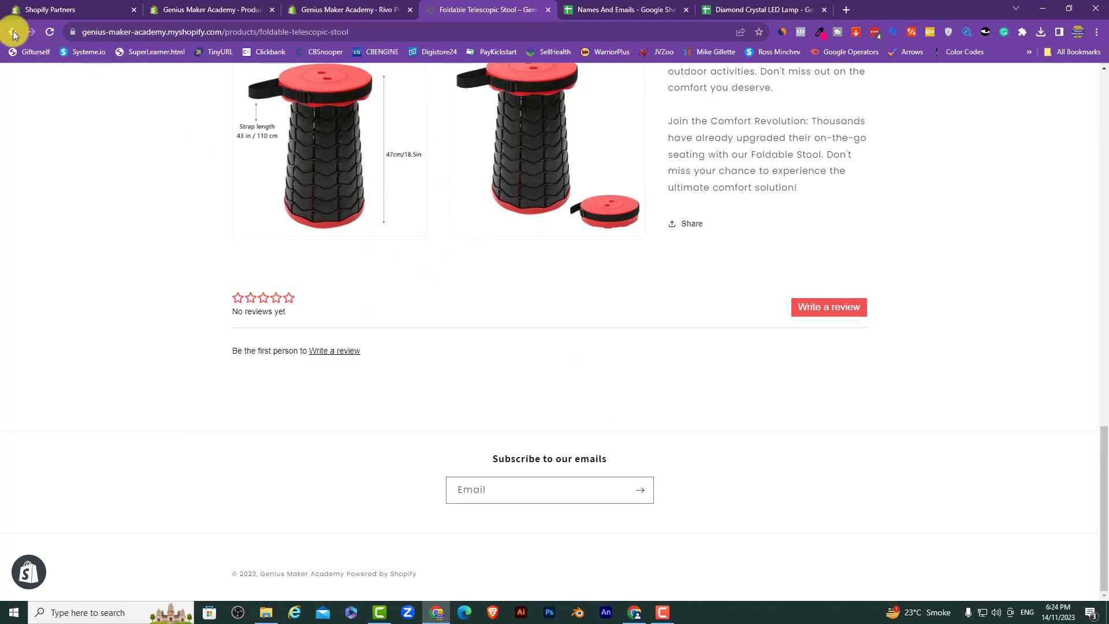
key("alt+Left")
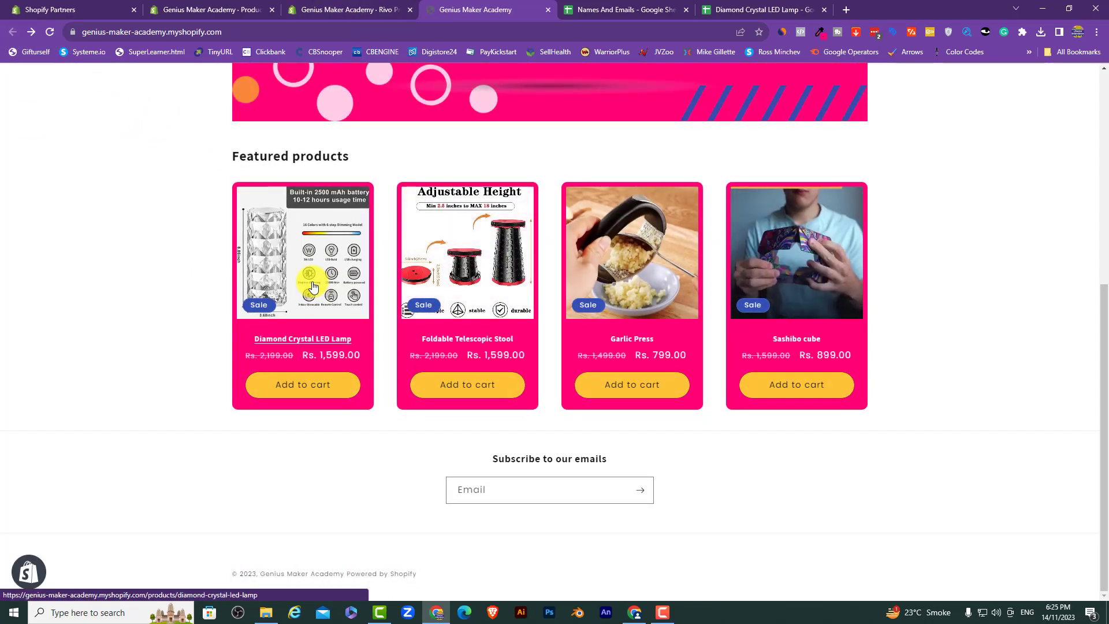
Step: Open the Diamond Crystal LED Lamp page and check its 5.0 stars from 30 reviews
left_click(312, 287)
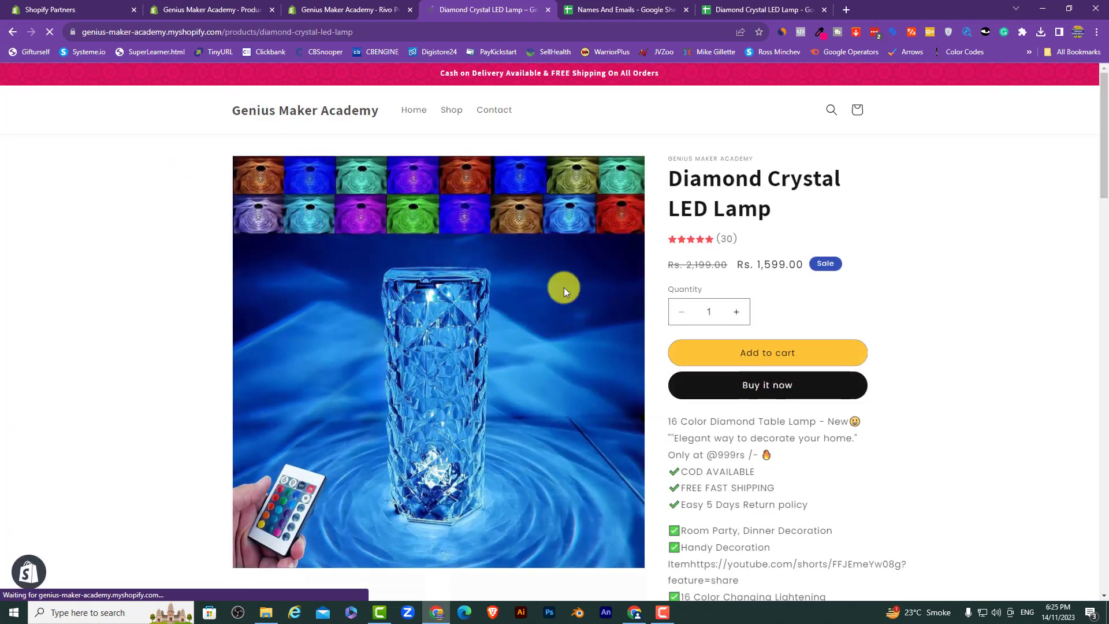
scroll(757, 293, "down", 20)
scroll(757, 292, "down", 20)
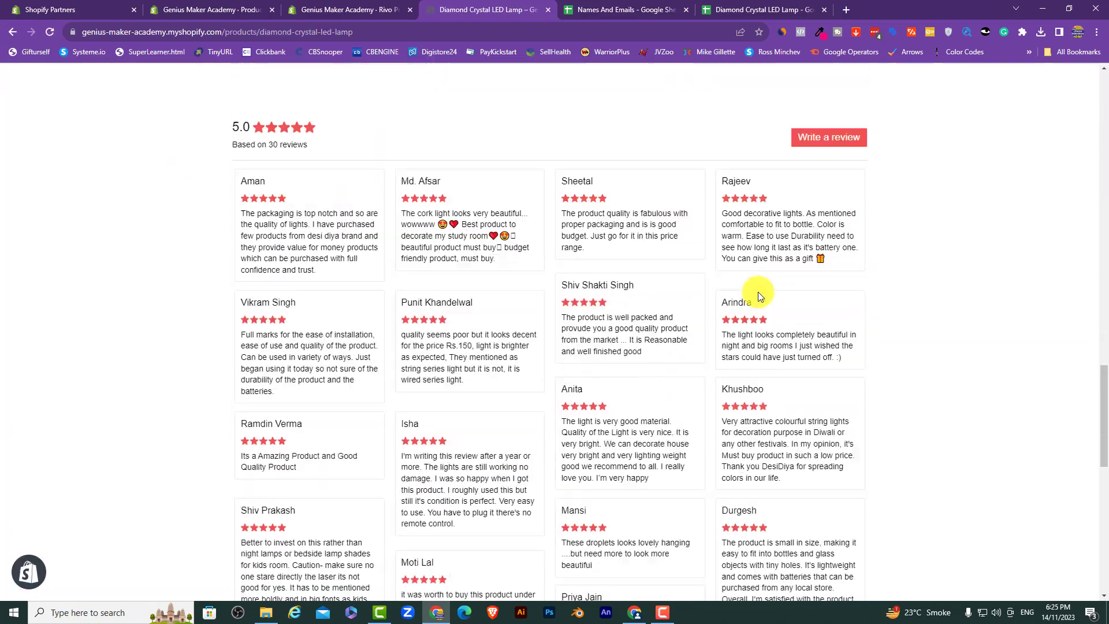
scroll(489, 304, "up", 15)
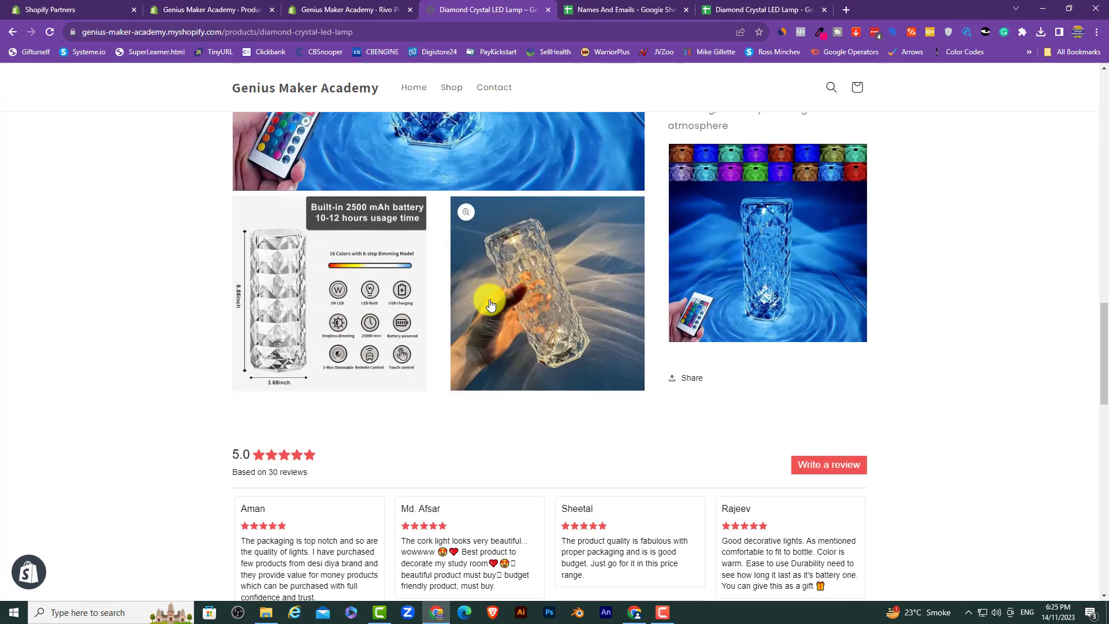
scroll(490, 304, "down", 2)
left_click_drag(307, 356, 243, 358)
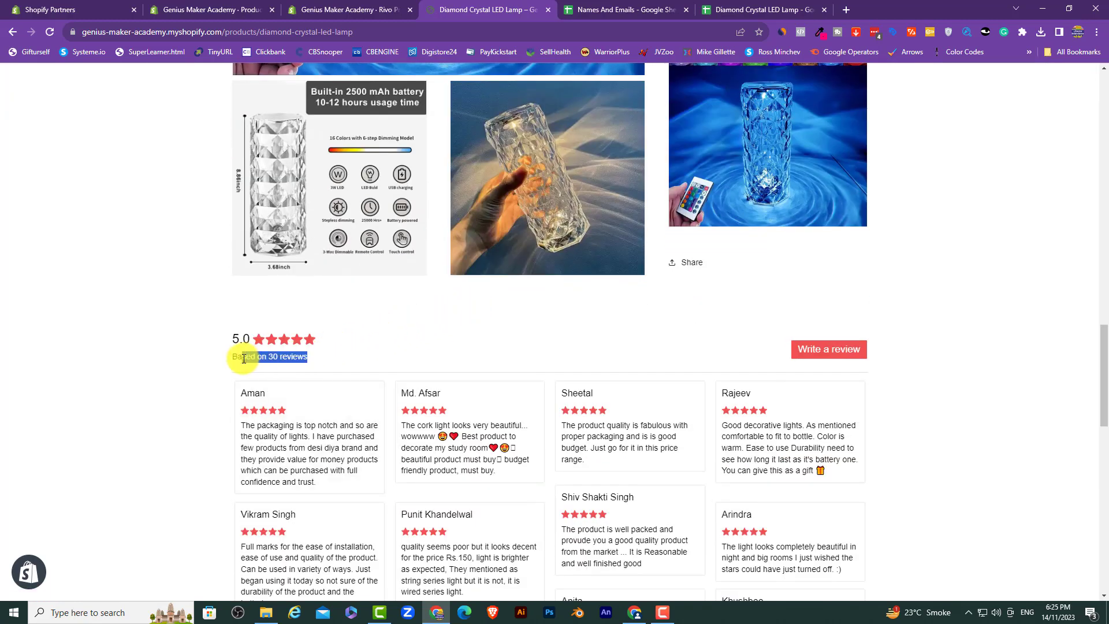
scroll(182, 390, "up", 4)
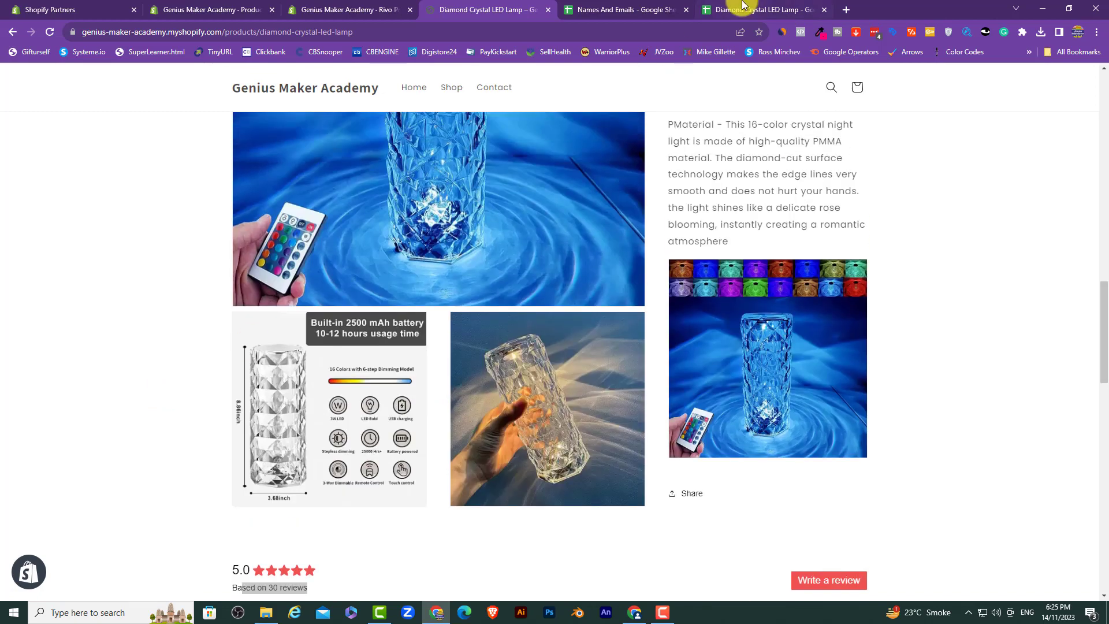
left_click(718, 11)
Step: Scroll the sheet to confirm 30 review rows through row 31, then return to the lamp page
scroll(55, 272, "down", 5)
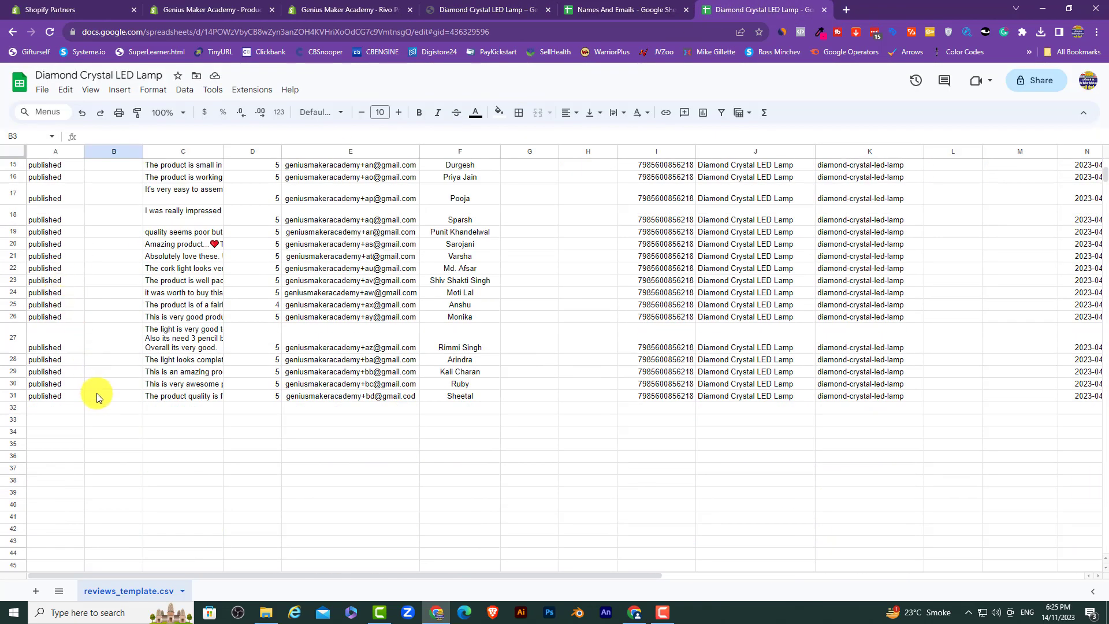
scroll(96, 393, "up", 5)
key("ctrl+shift+Tab")
key("ctrl+shift+Tab")
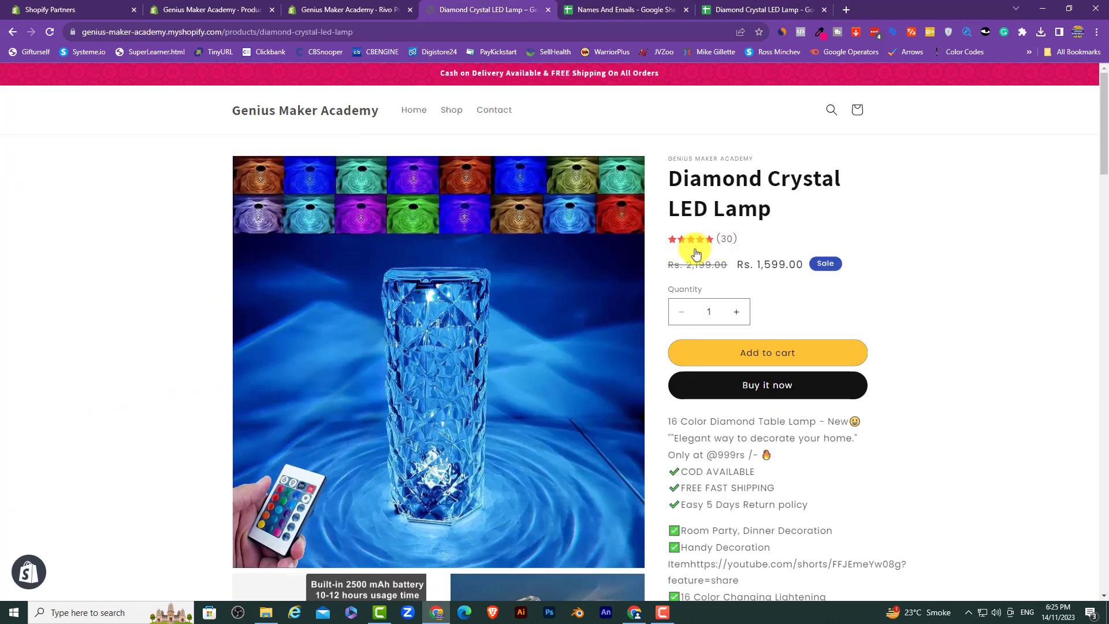
Step: Scroll the lamp page's reviews grid to check the 30 imported reviews, then return to the Names And Emails sheet
scroll(43, 389, "down", 4)
scroll(43, 390, "down", 10)
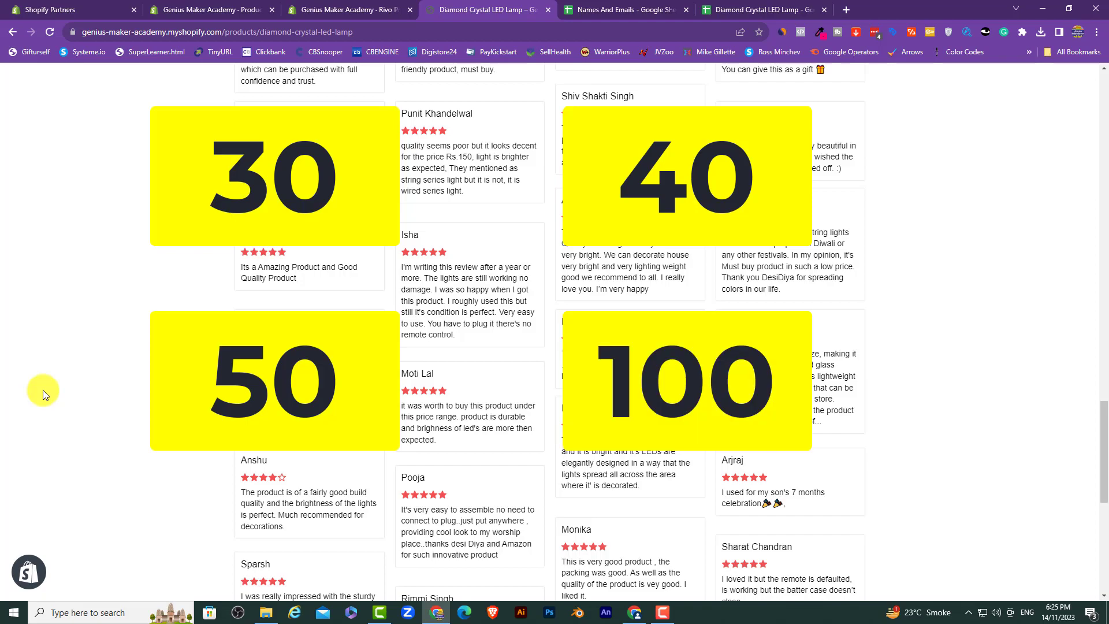
scroll(42, 390, "up", 10)
scroll(42, 390, "down", 15)
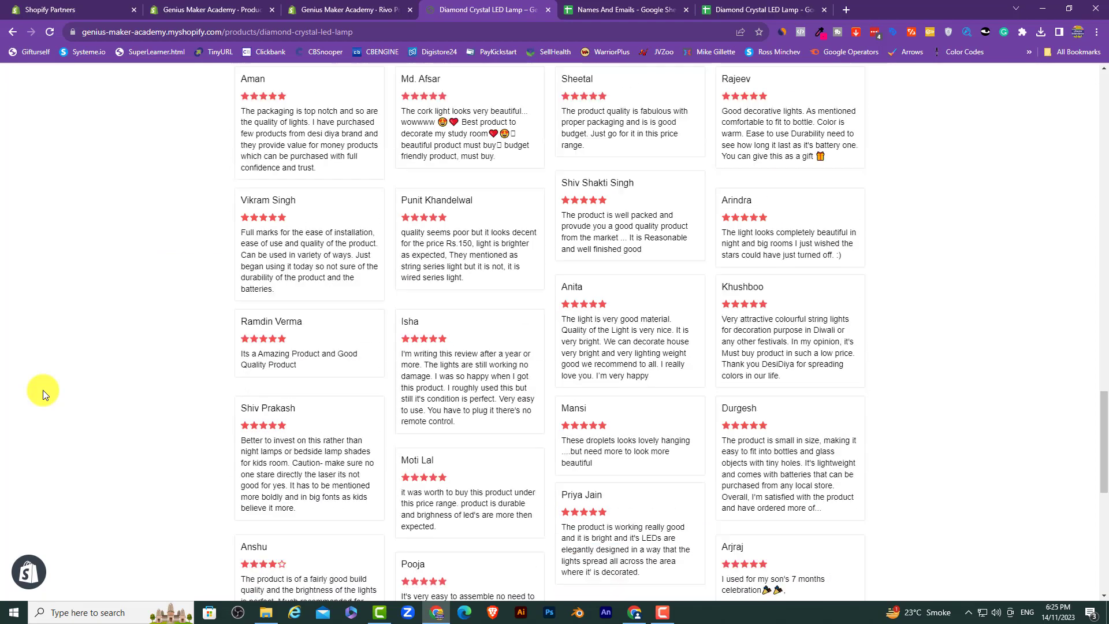
scroll(43, 389, "up", 15)
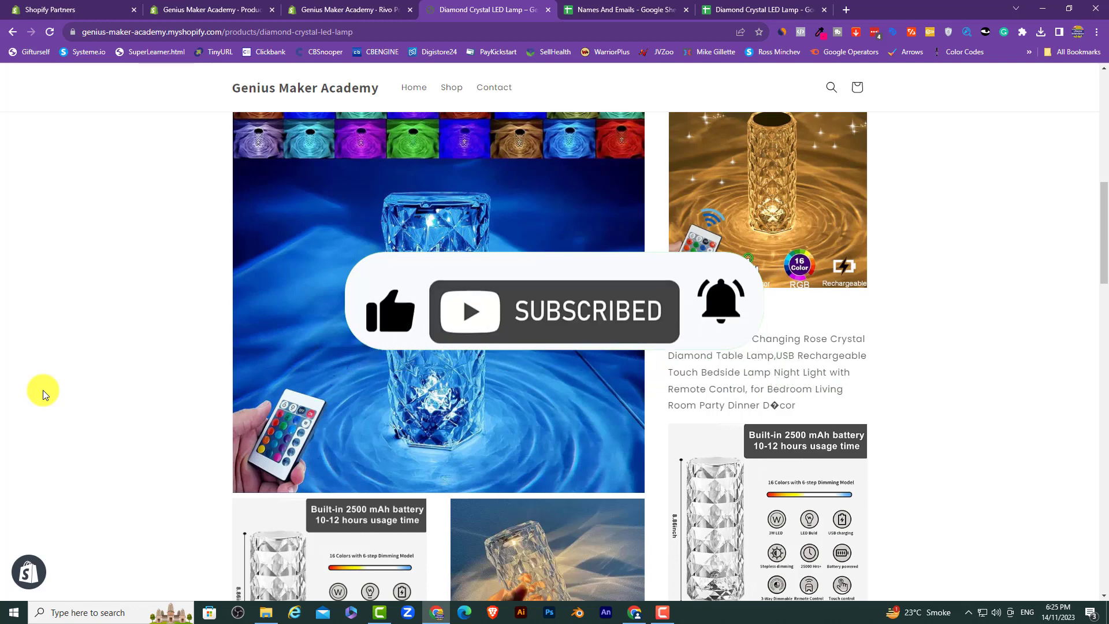
left_click(592, 10)
Step: Clear the copied Emails column selection, scroll up to the headers, and return to the lamp's store page
left_click(601, 419)
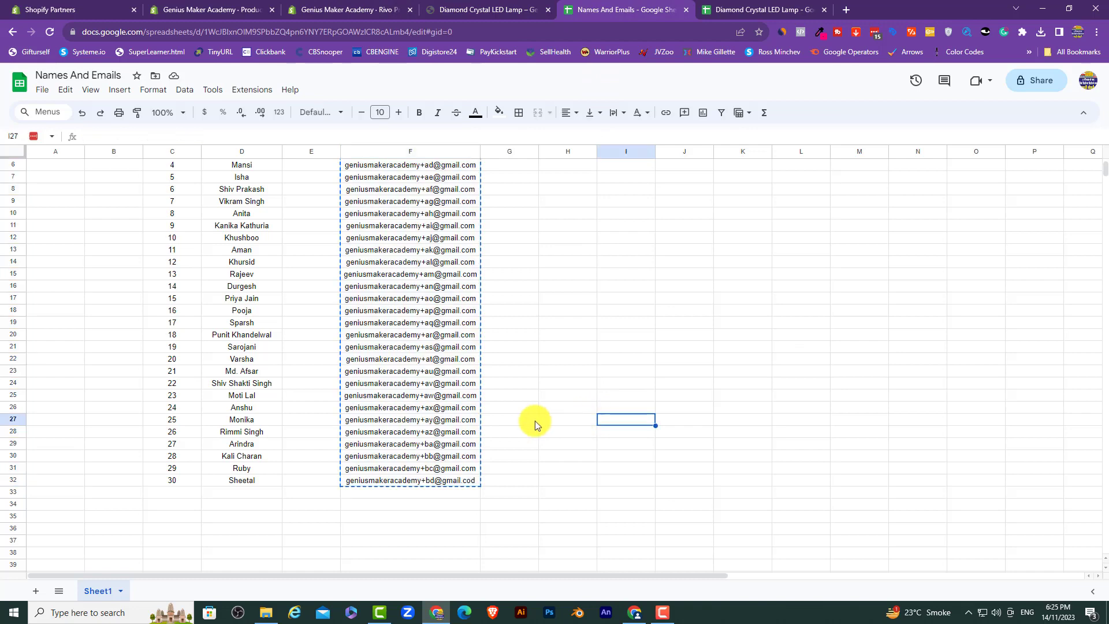
scroll(508, 421, "up", 2)
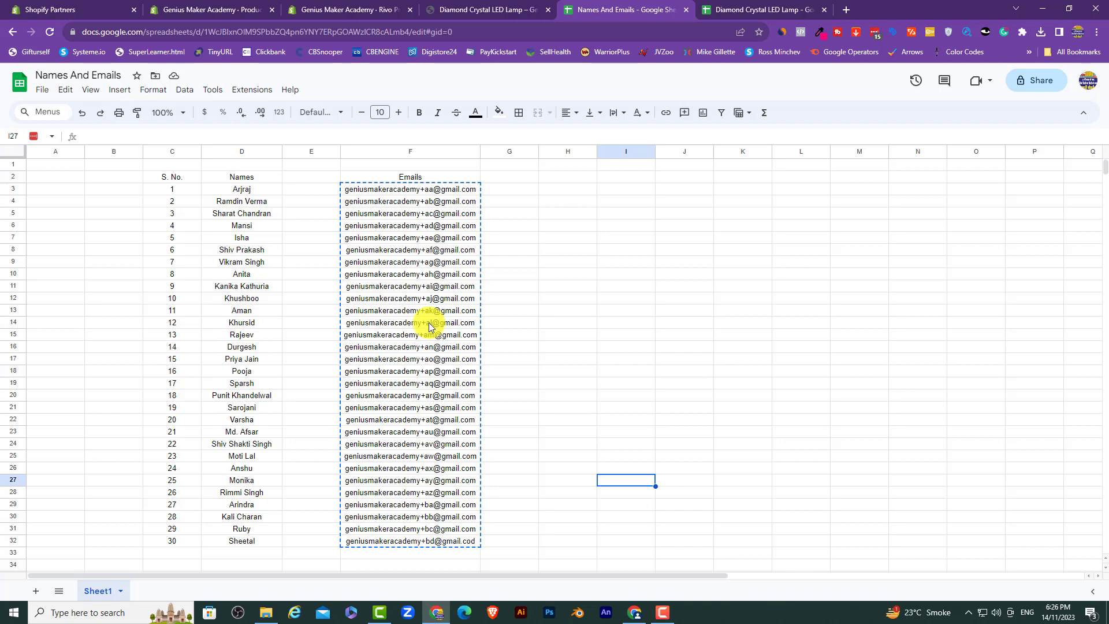
key("ctrl+shift+Tab")
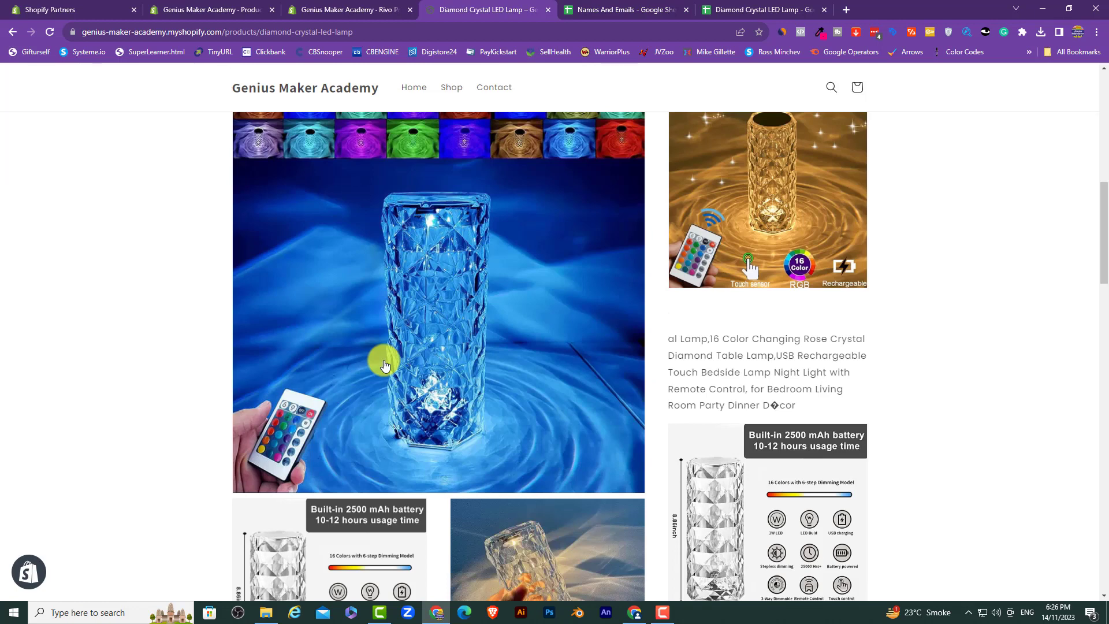
Step: Start a five-star review for the lamp, skipping the photo, with 'Great' as review text and title
scroll(385, 365, "down", 15)
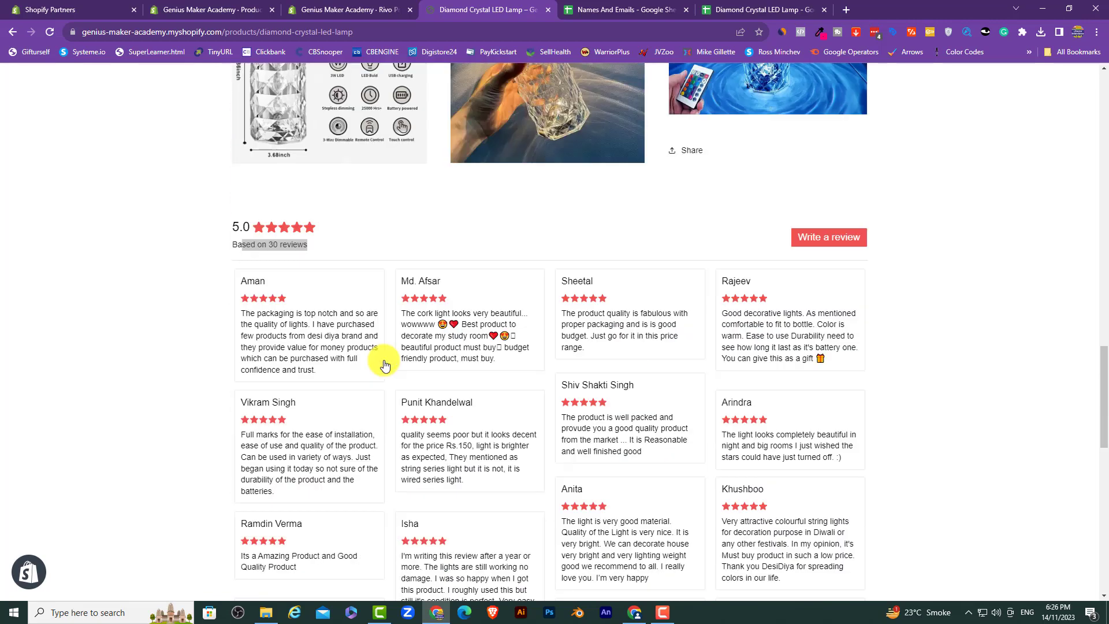
scroll(386, 365, "up", 6)
scroll(385, 365, "up", 3)
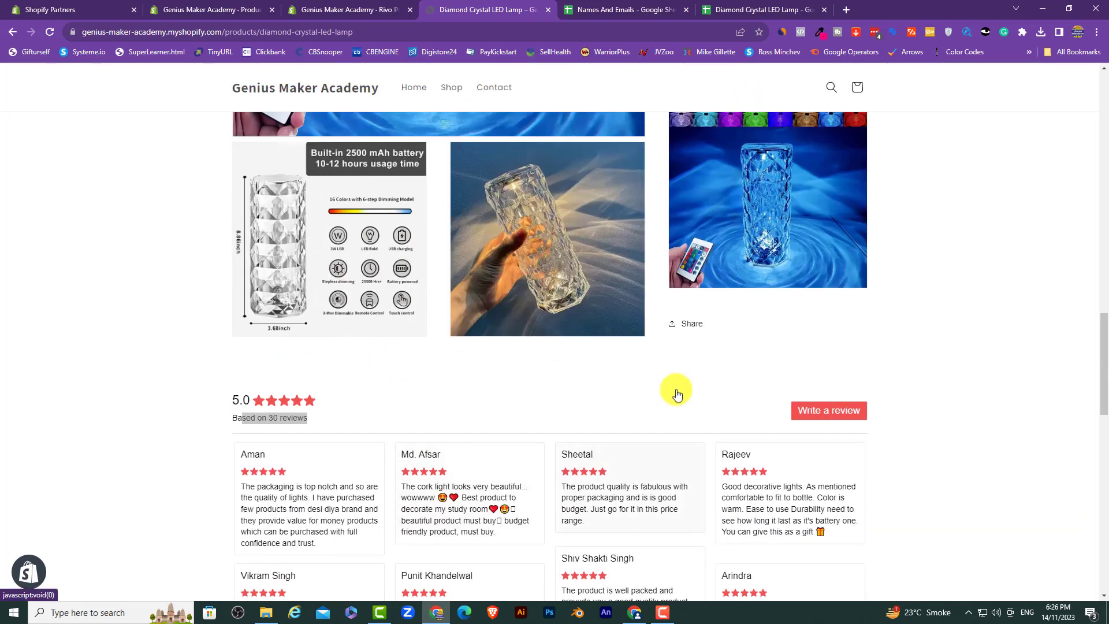
left_click(842, 408)
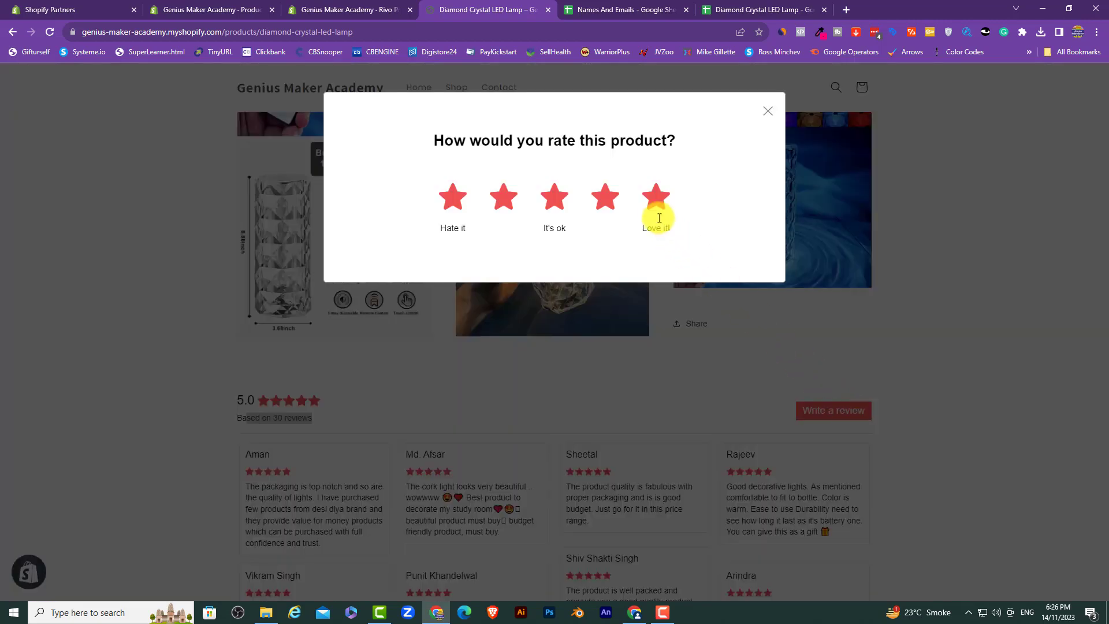
left_click(656, 199)
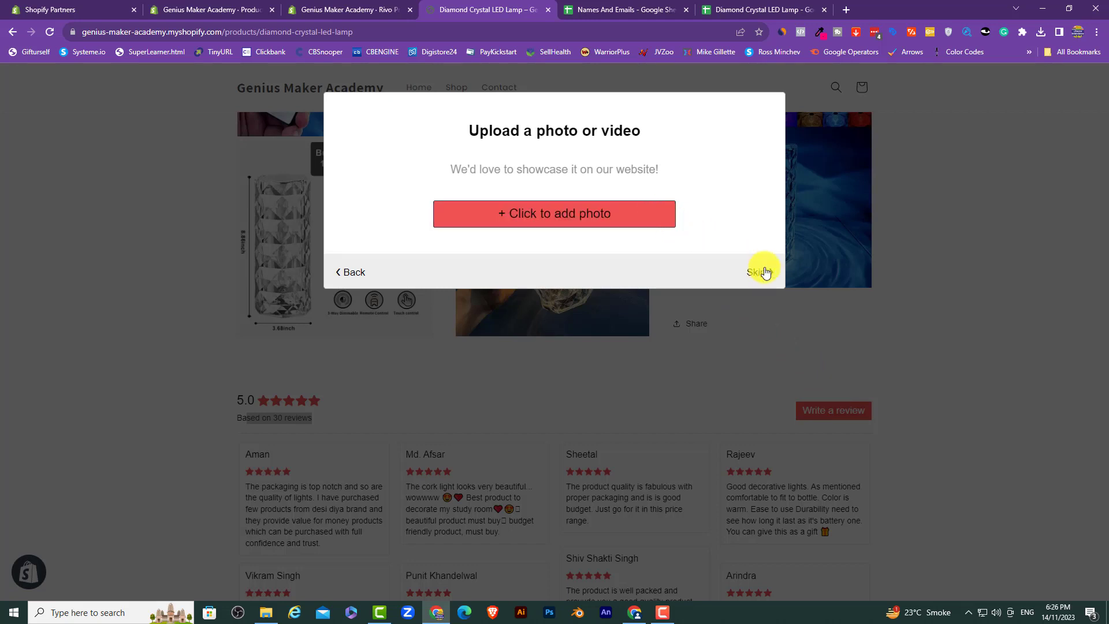
left_click(758, 272)
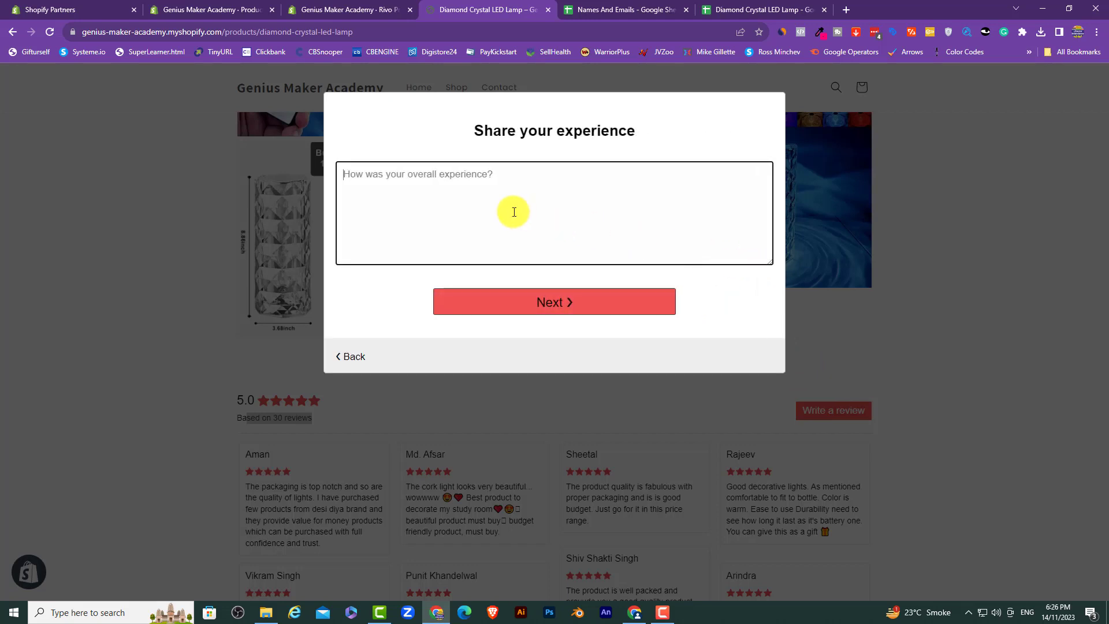
type("Great")
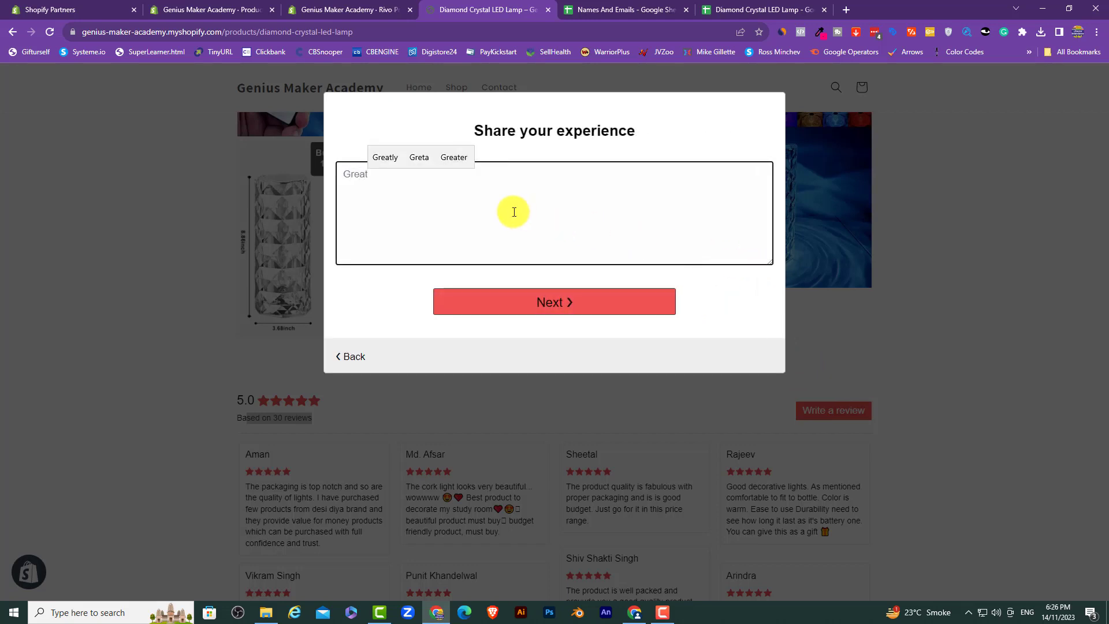
left_click(532, 299)
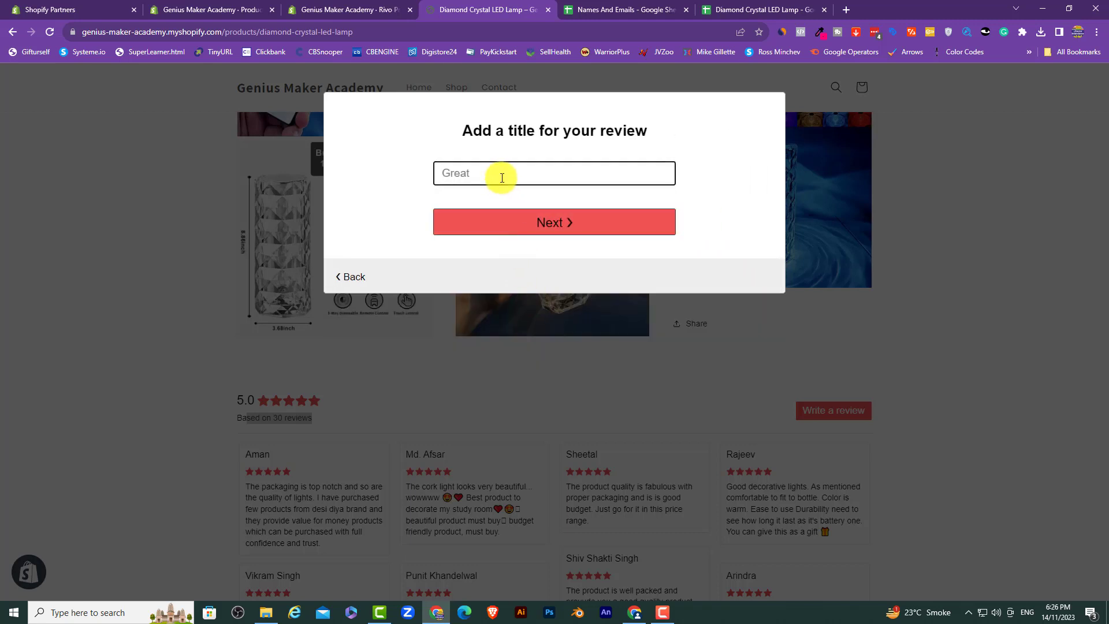
type("Great")
left_click(532, 220)
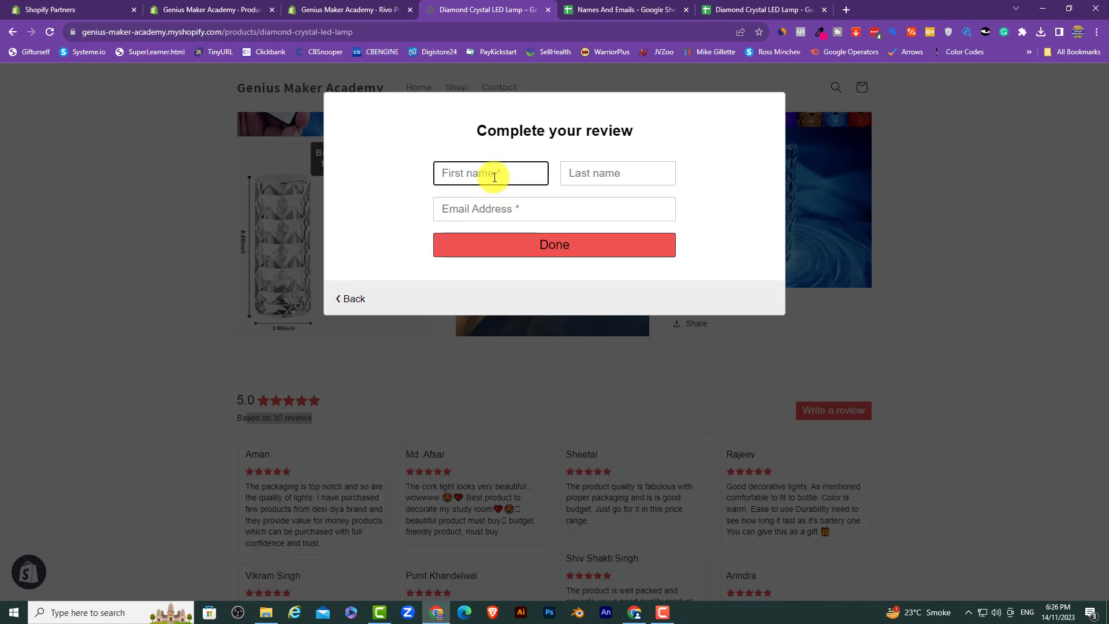
Step: Fill in the reviewer's first name, last name and email address, submit the review, and dismiss the thank-you message
key("Tab")
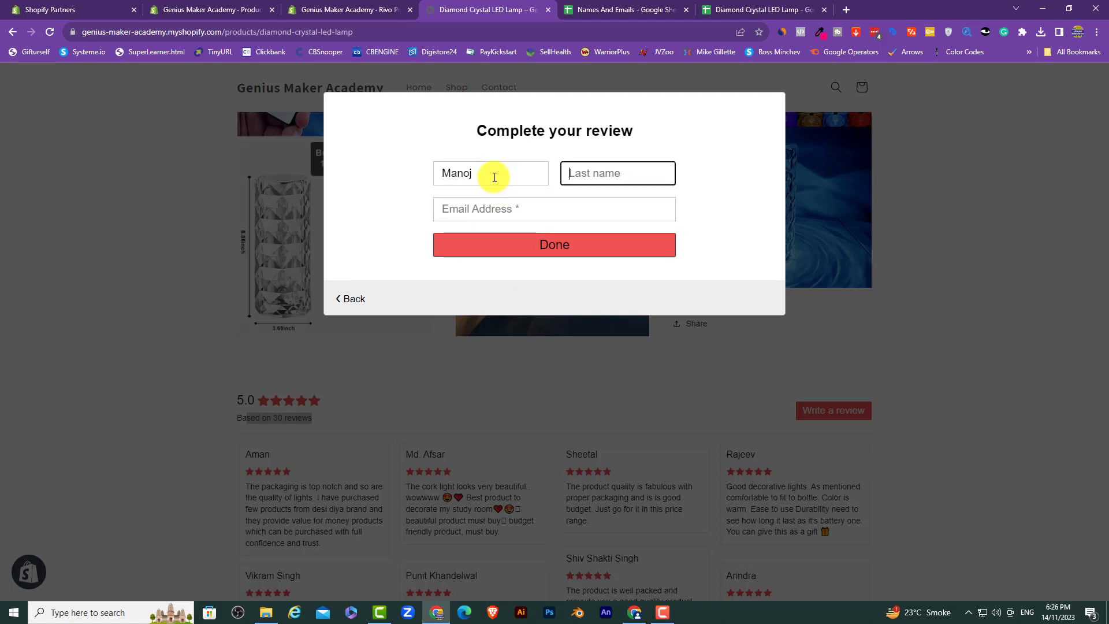
key("Tab")
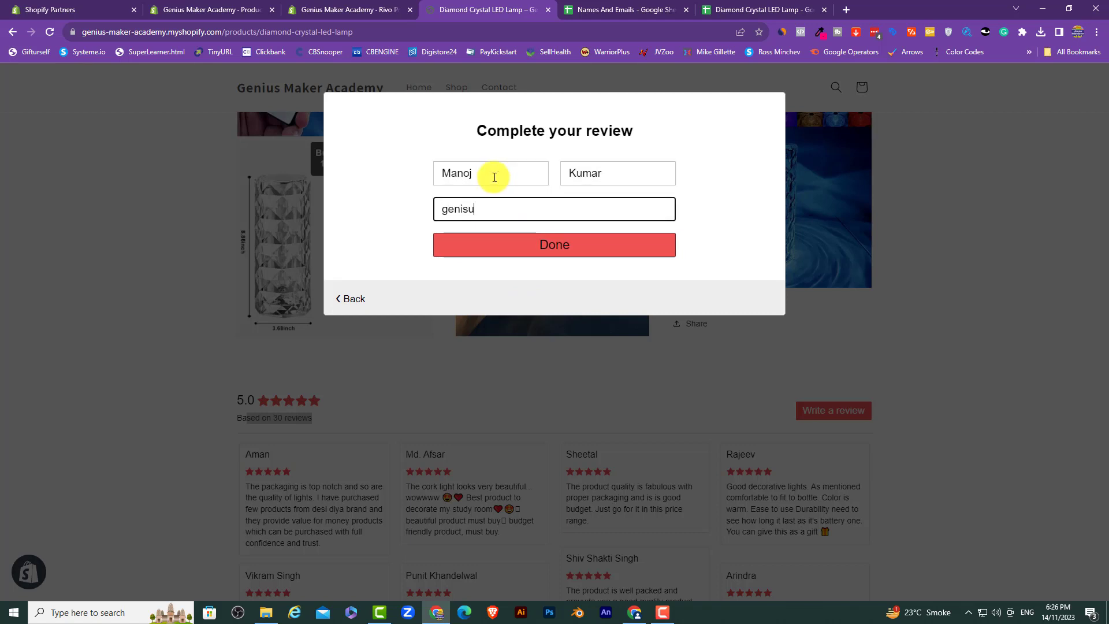
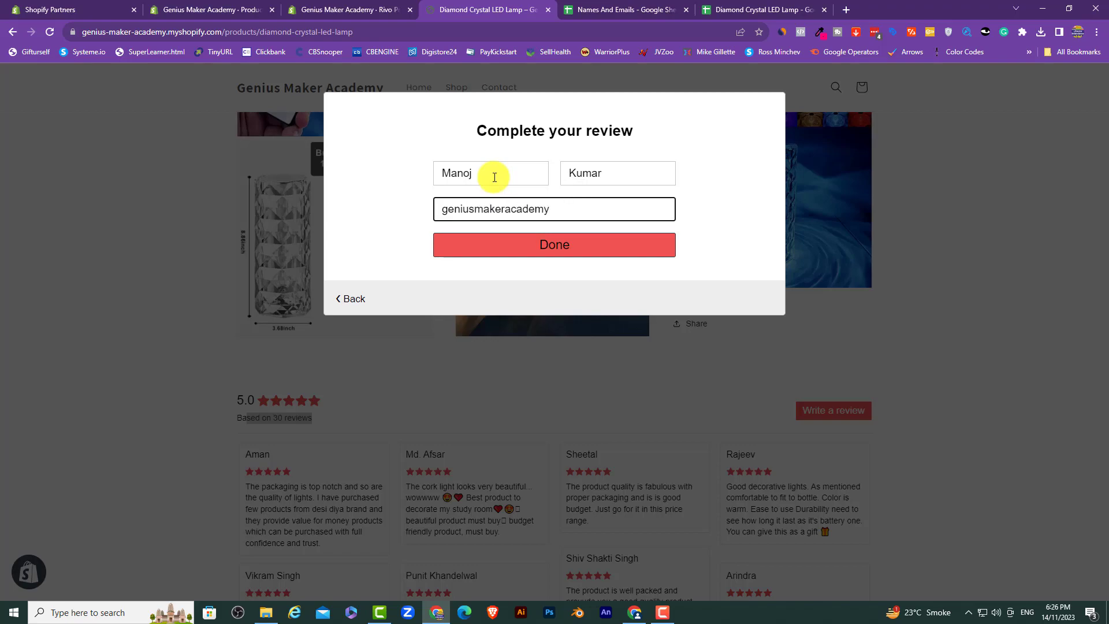
left_click(585, 252)
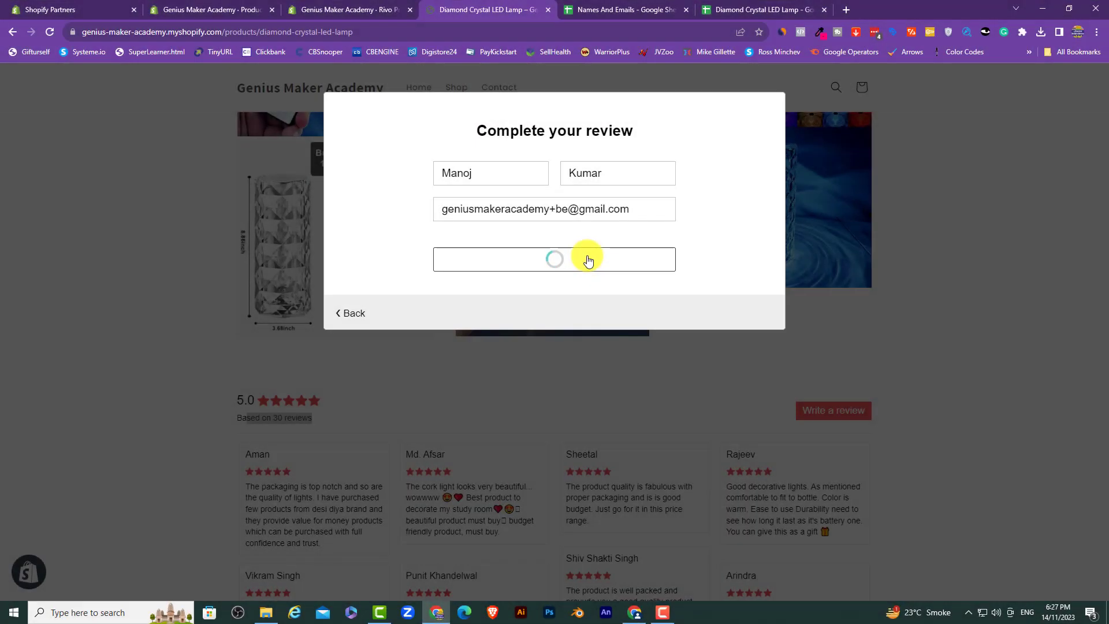
left_click(564, 198)
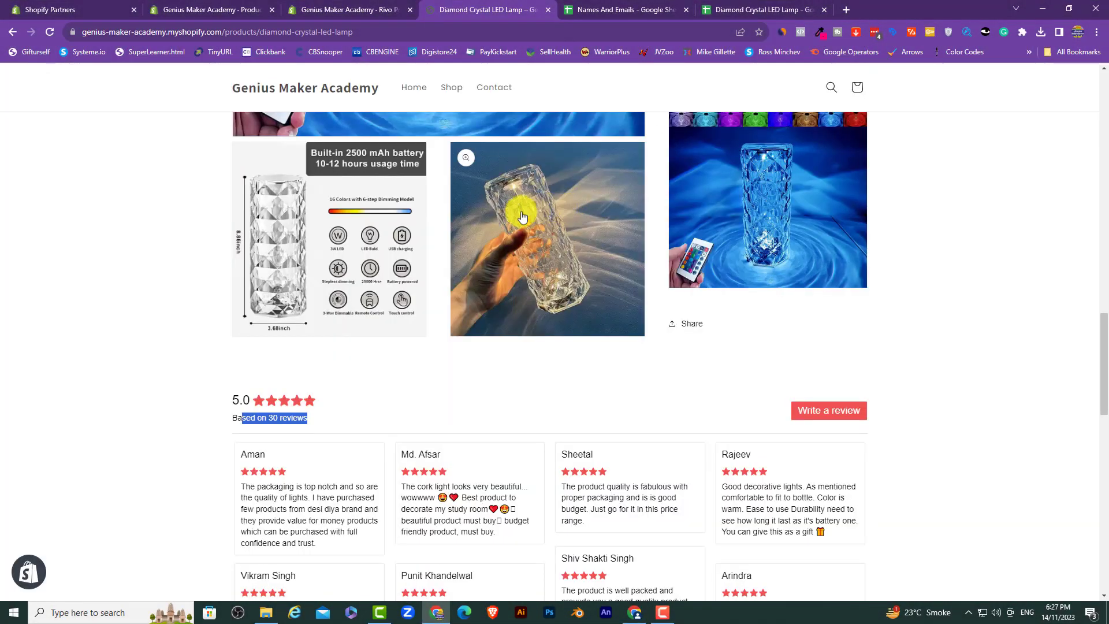
Step: Reload the product page twice to look for the new review, then return to the lamp review sheet
right_click(119, 265)
left_click(148, 302)
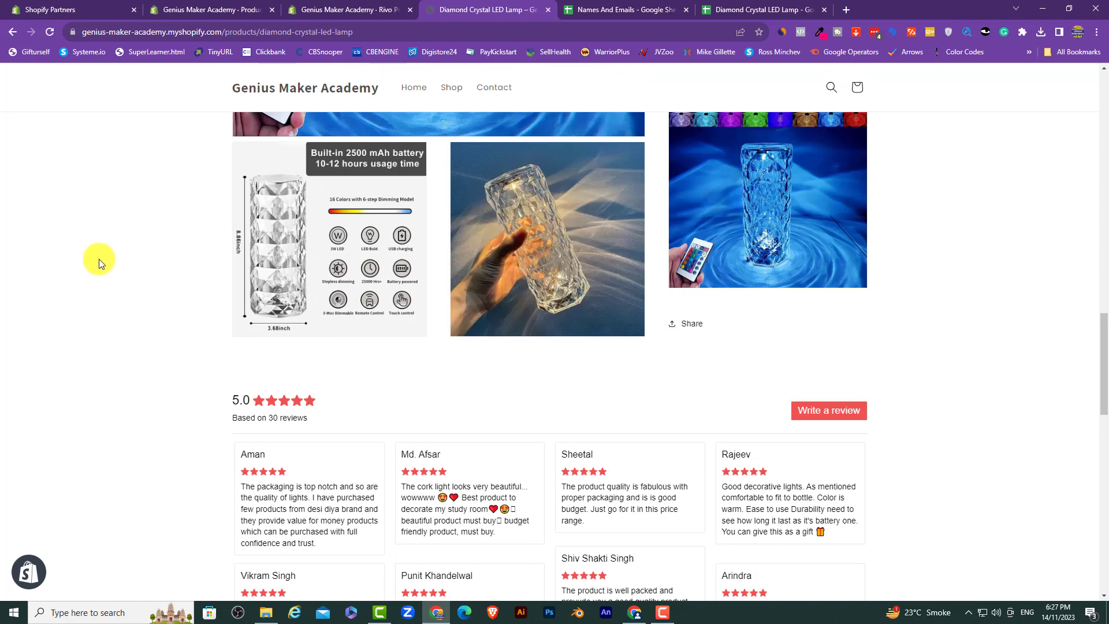
right_click(99, 258)
left_click(122, 294)
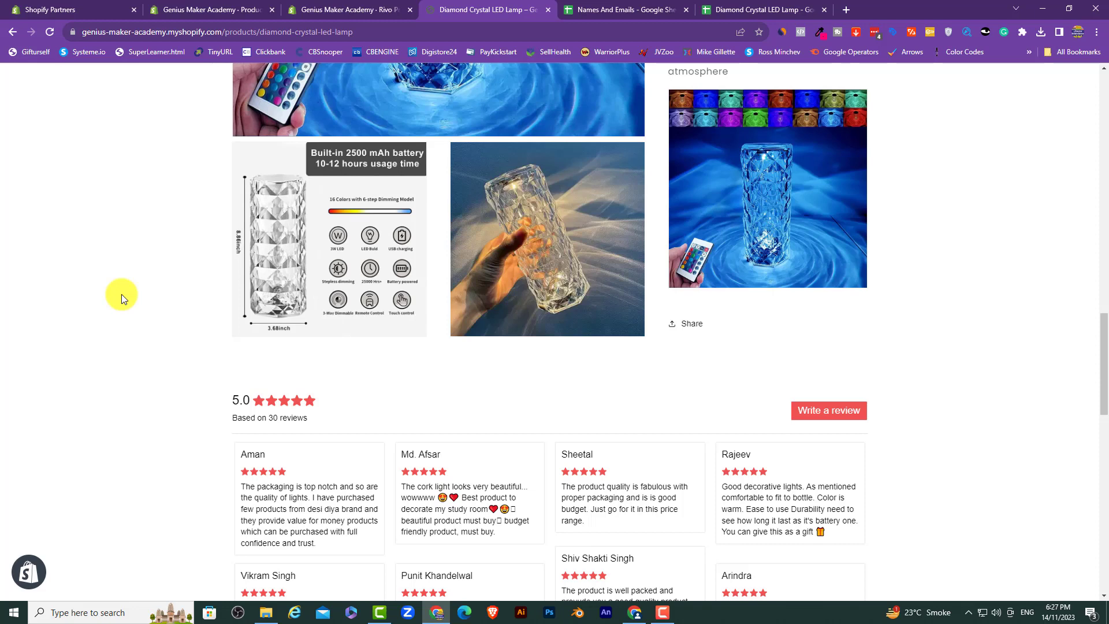
left_click(759, 10)
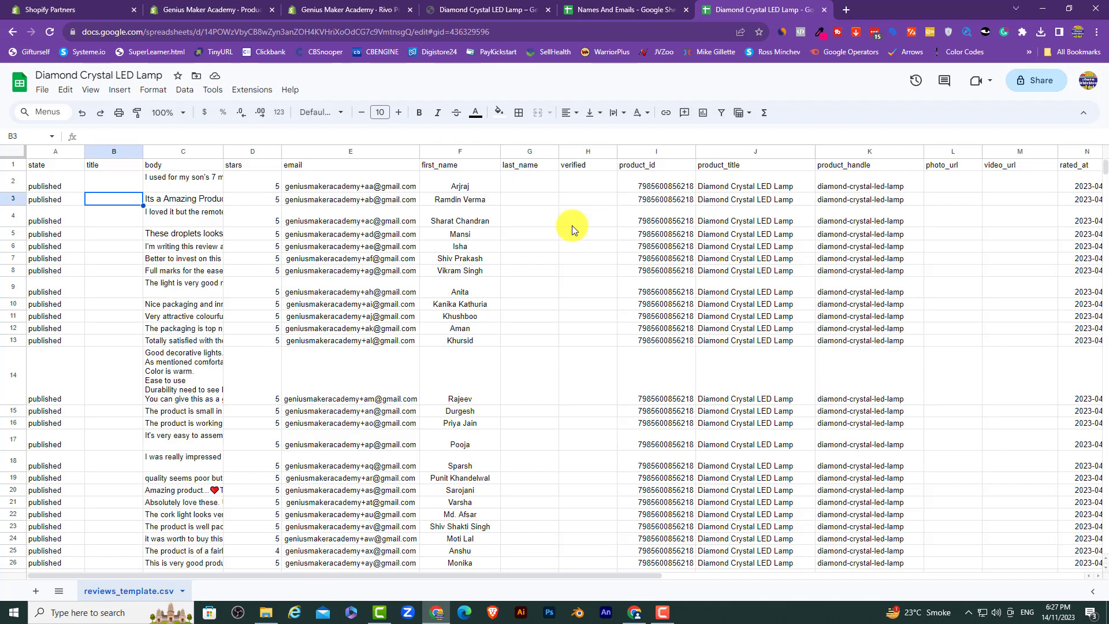
left_click(766, 576)
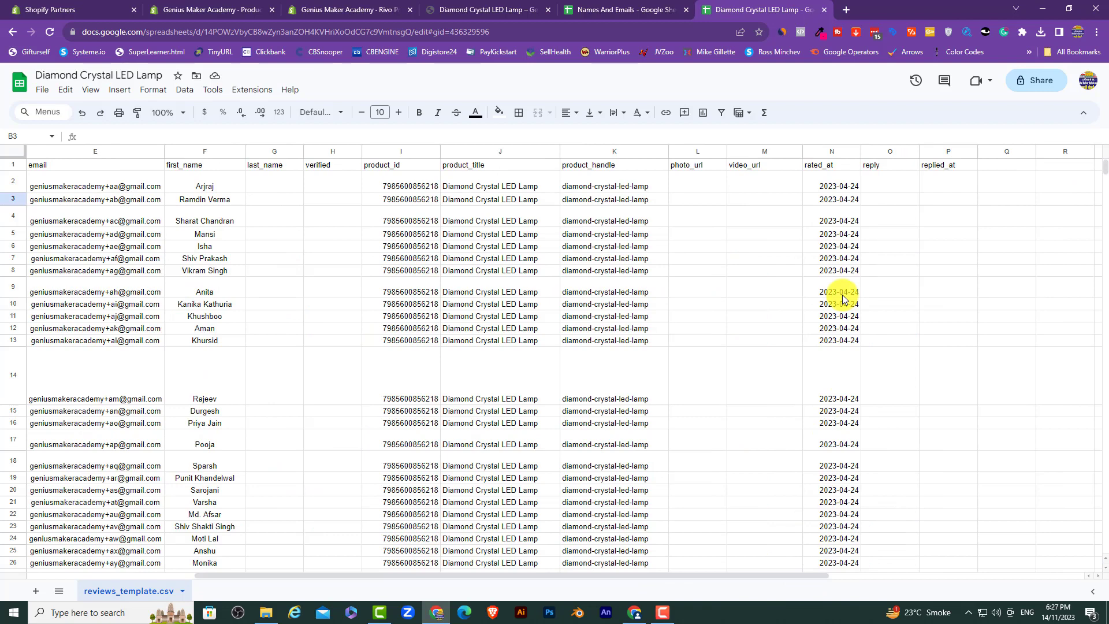
scroll(826, 172, "left", 5)
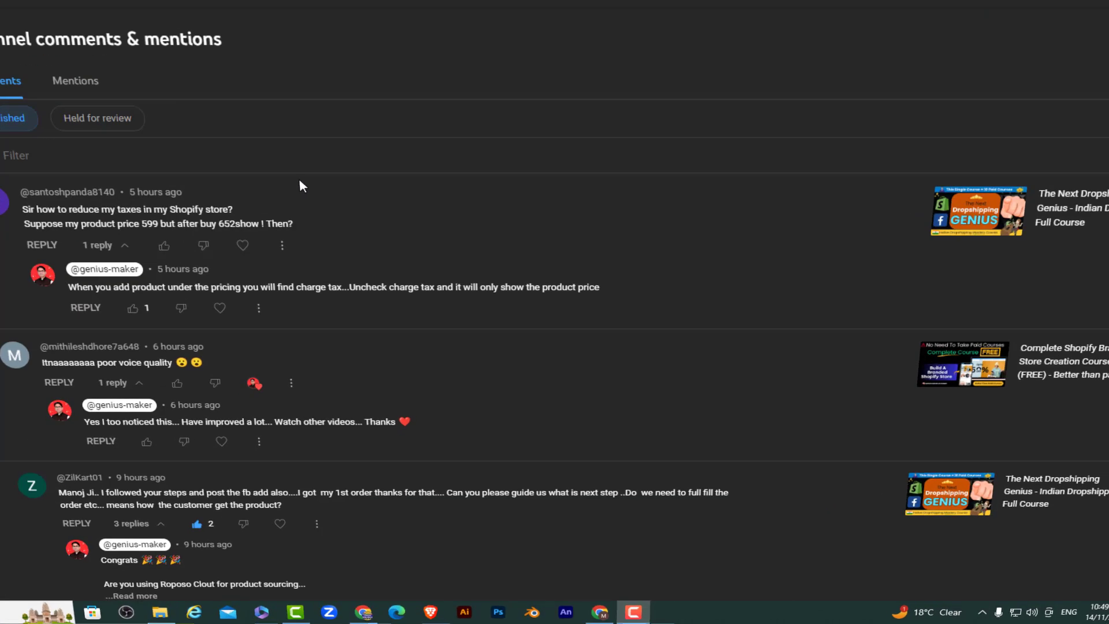
scroll(320, 179, "down", 7)
scroll(327, 178, "down", 20)
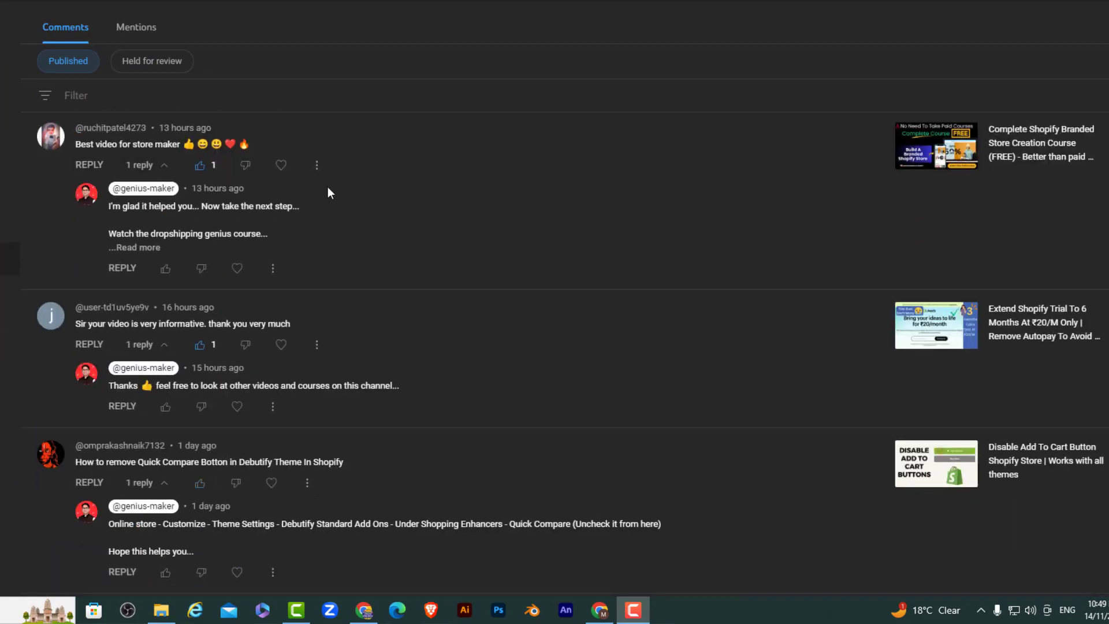
scroll(327, 192, "down", 20)
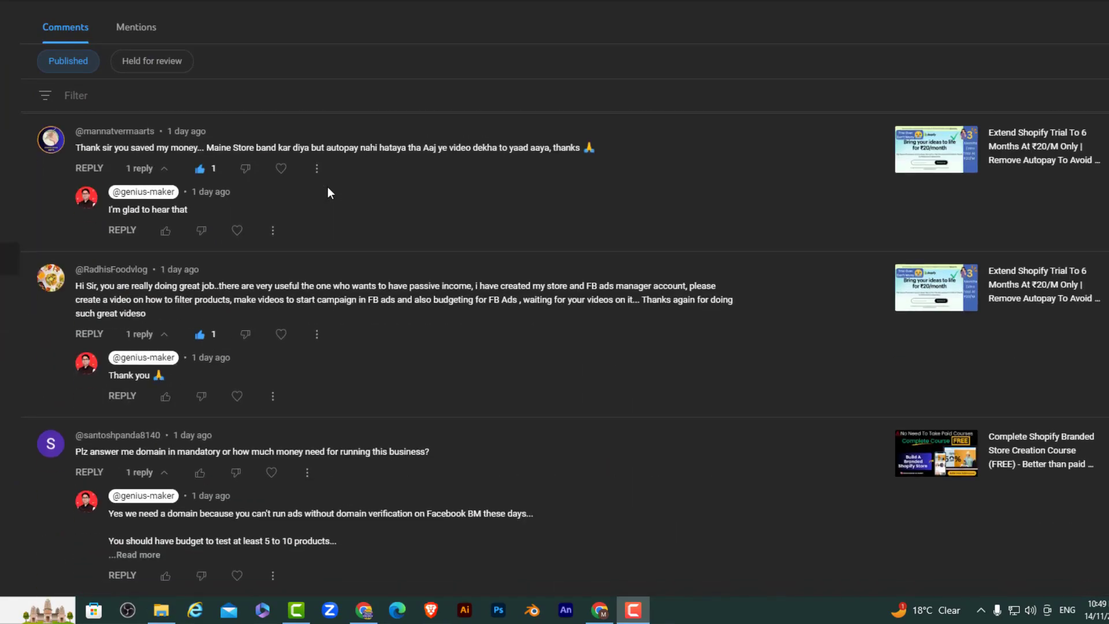
scroll(327, 192, "down", 10)
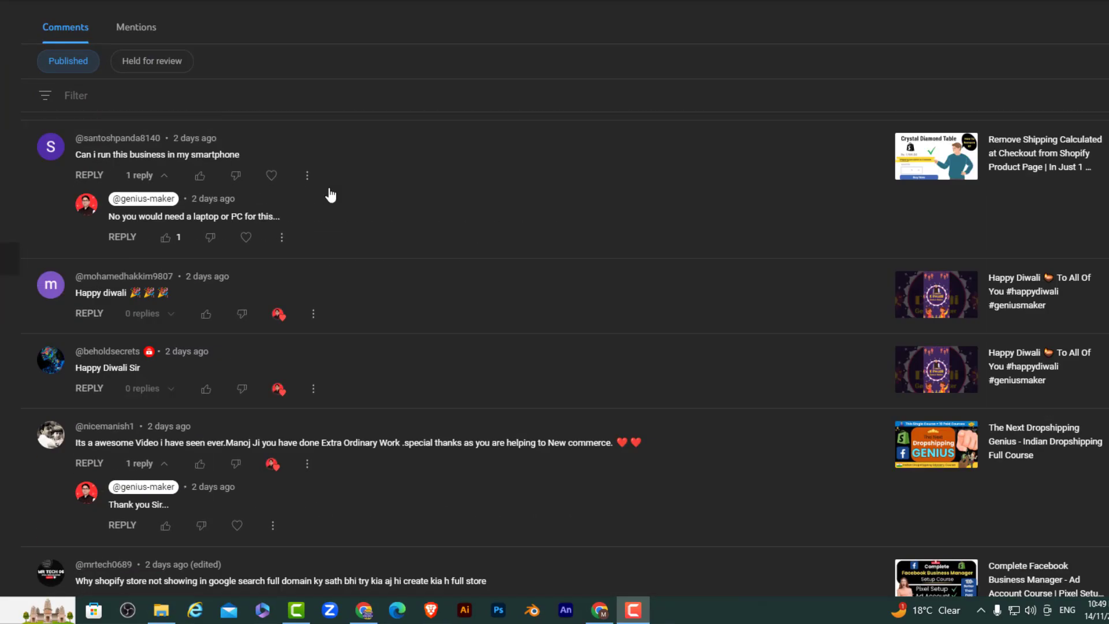